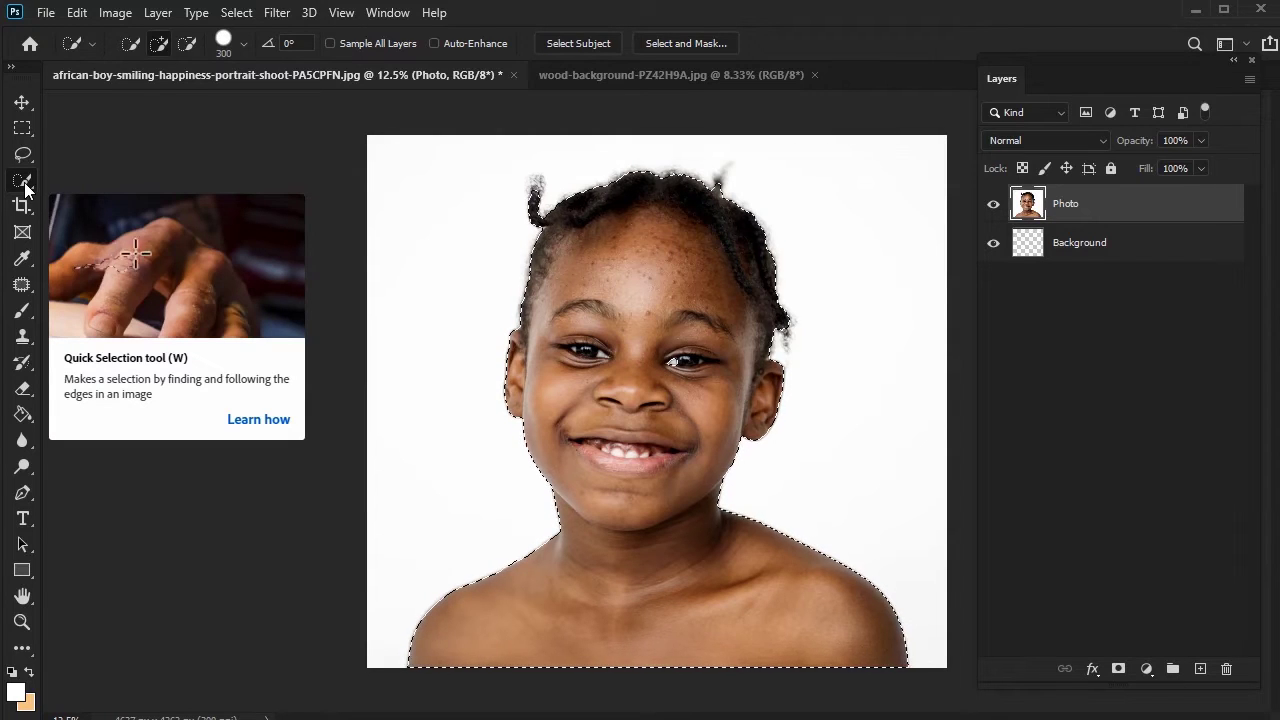
- Deselect the current selection so the boy can be selected again from scratch
key(ctrl+d)
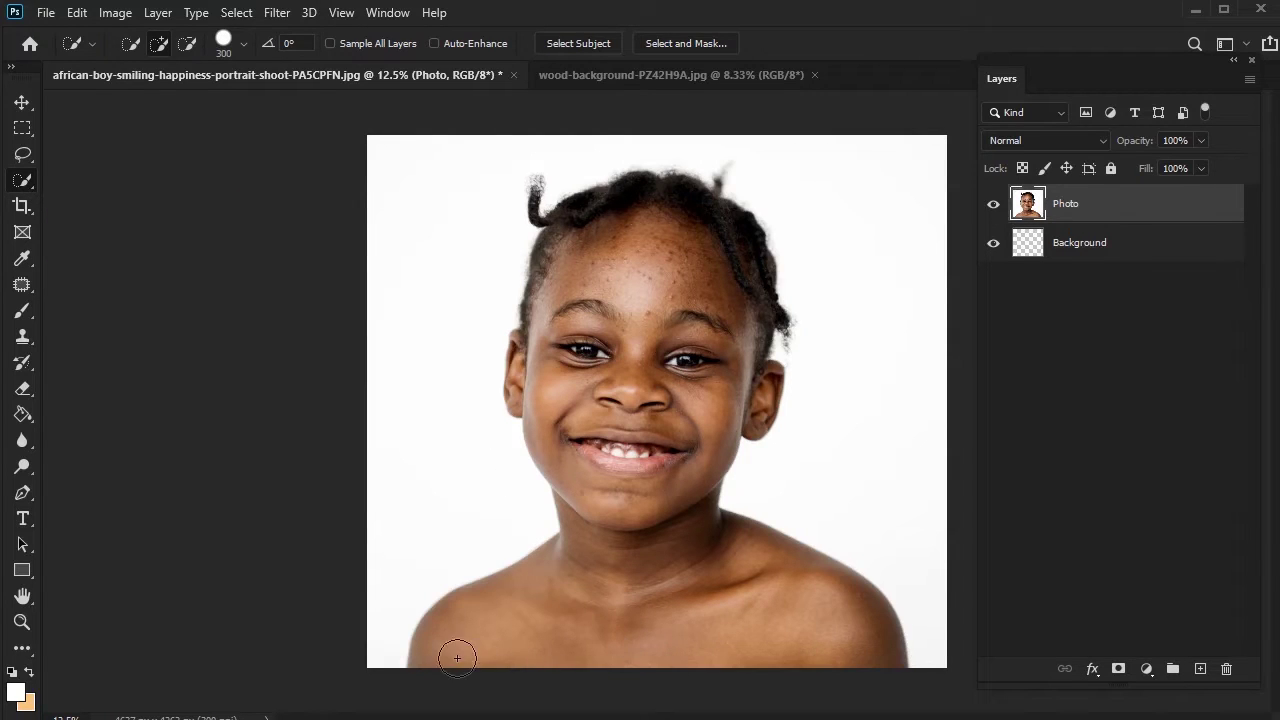
- Reselect the boy's shoulders, face and hair, and smooth the selection with a 5-pixel radius
mouse_move(457, 654)
mouse_down()
mouse_move(423, 634)
mouse_move(563, 551)
mouse_move(625, 478)
mouse_move(642, 364)
mouse_move(630, 305)
mouse_up()
drag(520, 400, 513, 187)
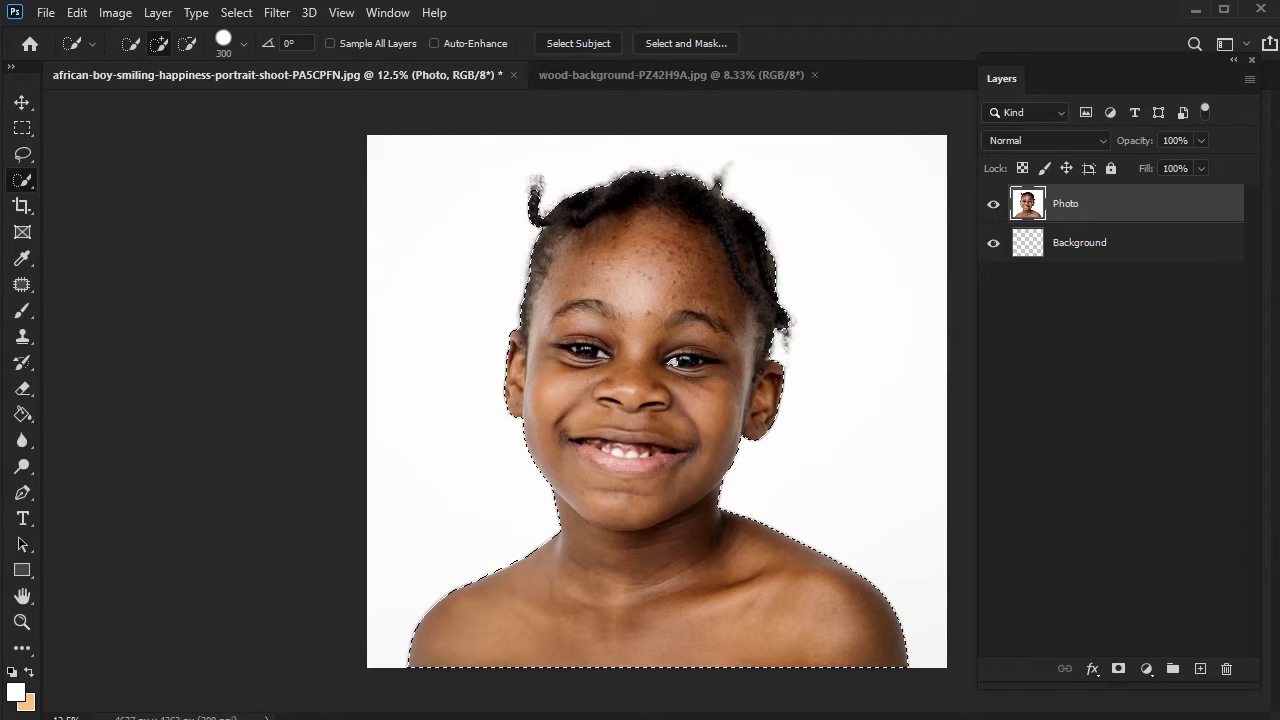
click(237, 12)
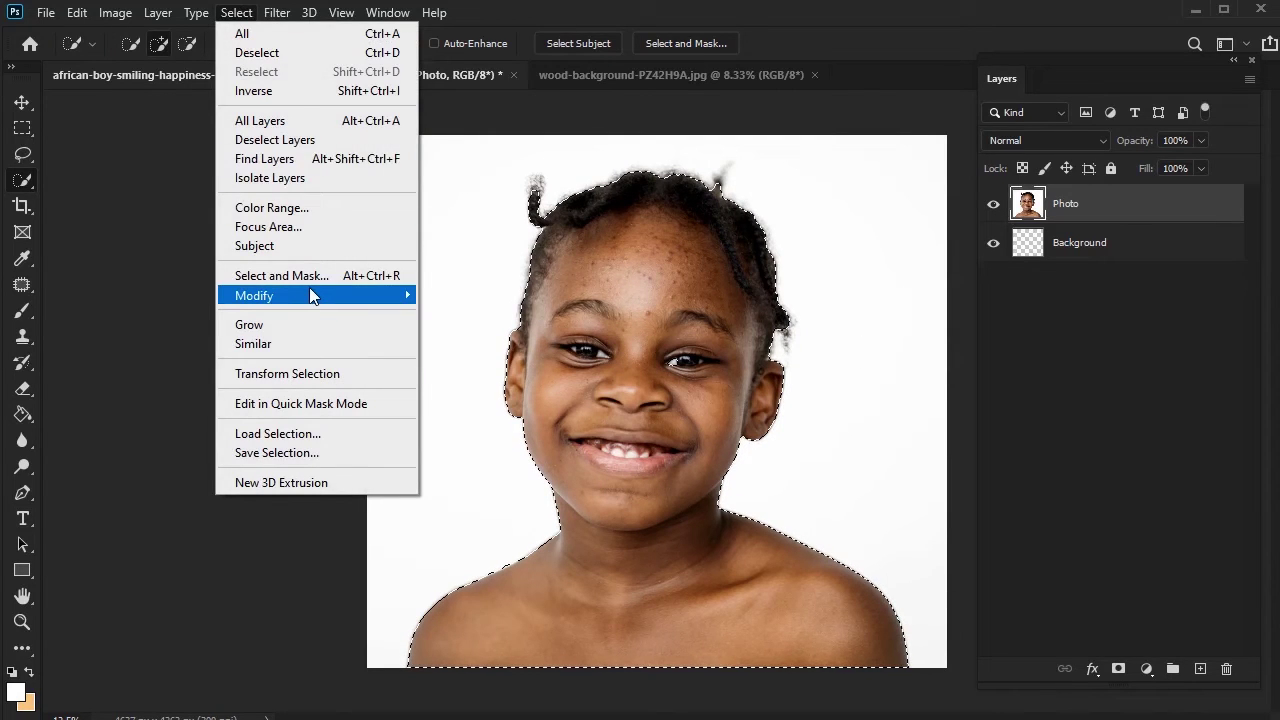
mouse_move(315, 295)
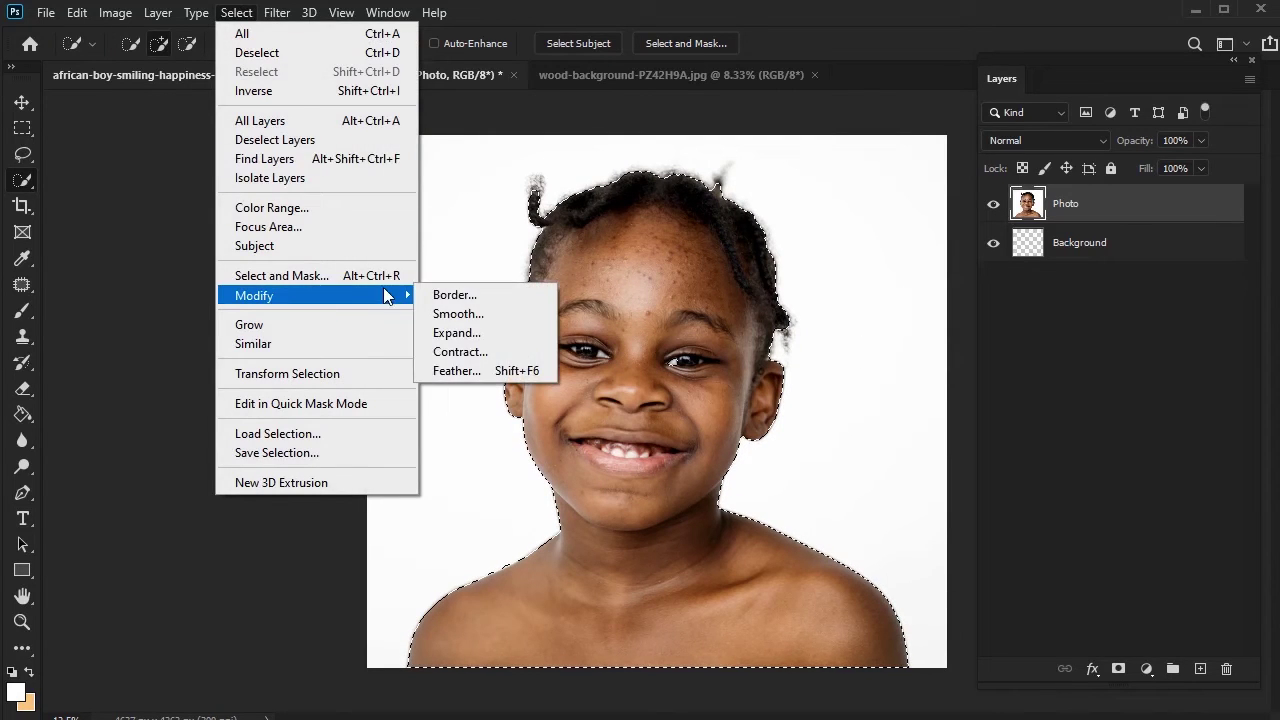
click(474, 314)
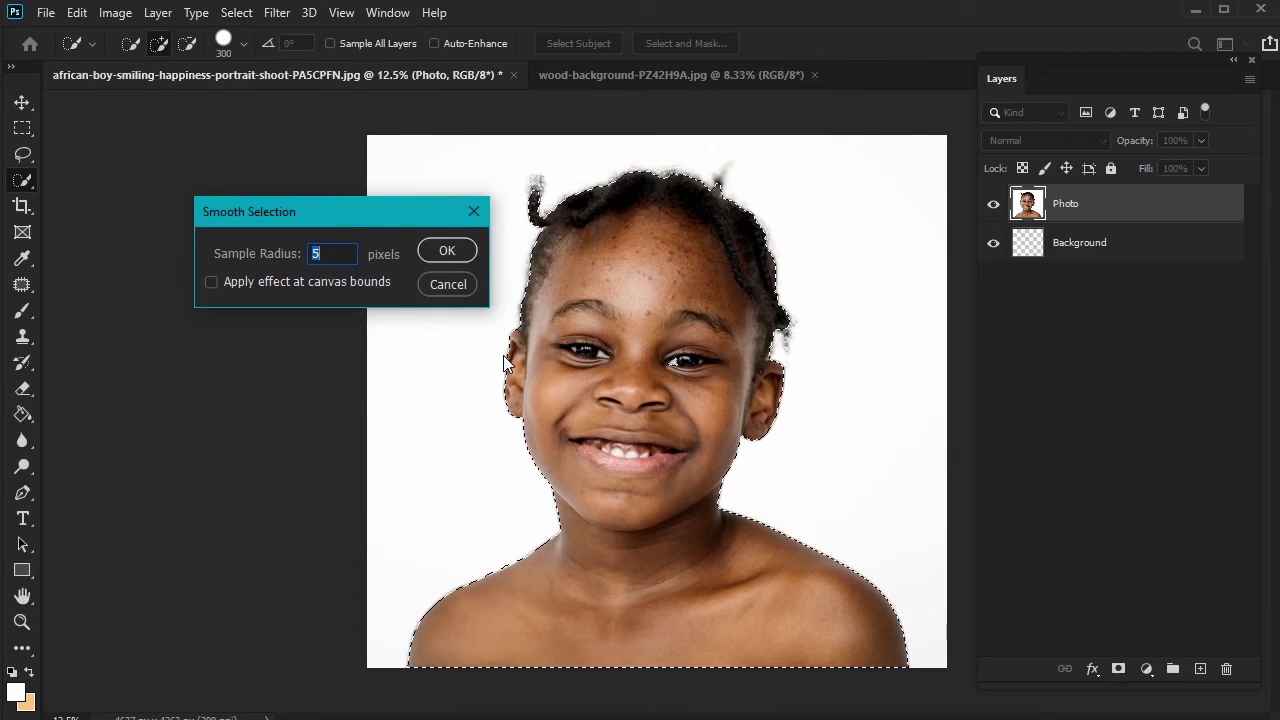
click(458, 250)
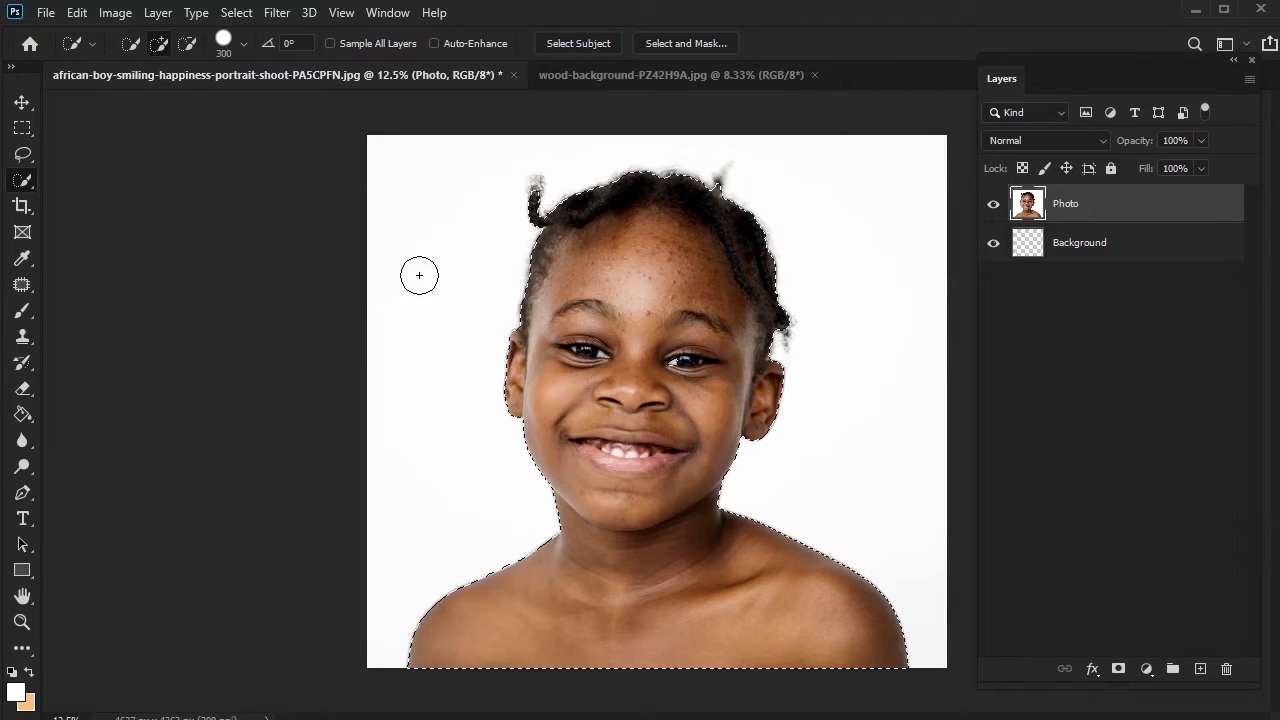
click(244, 12)
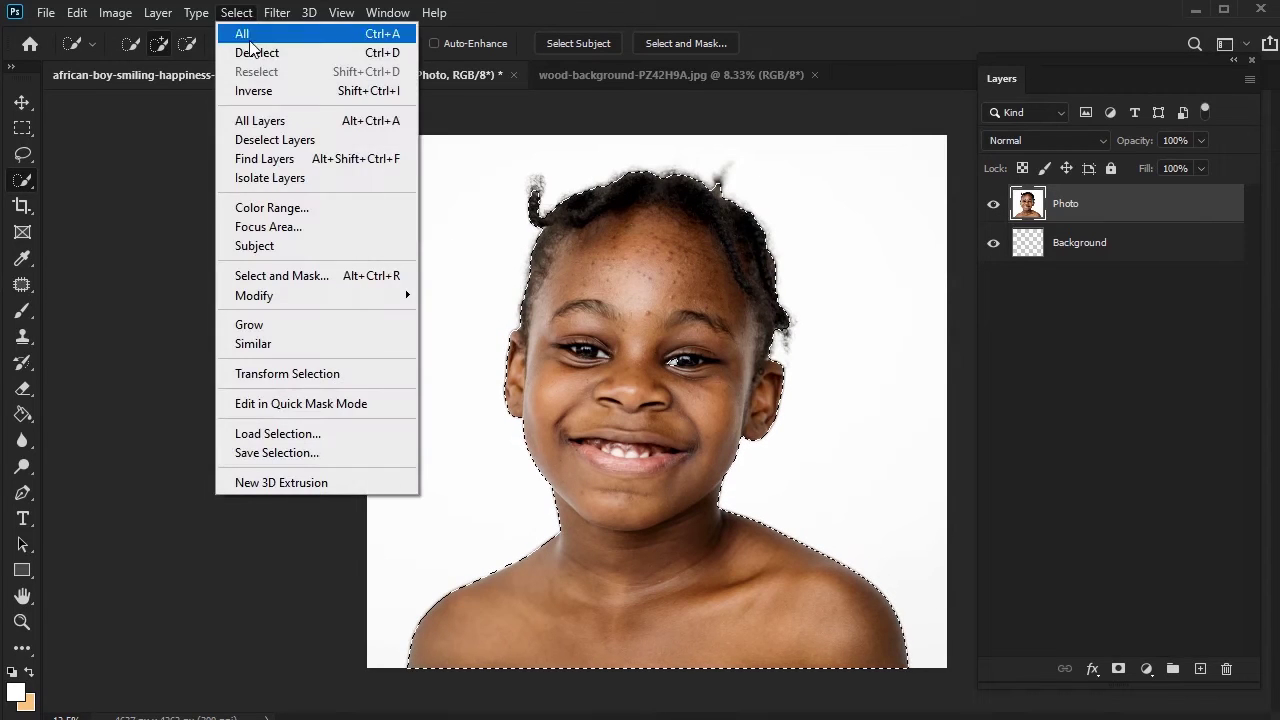
- Contract the boy's selection by 2 pixels
mouse_move(328, 306)
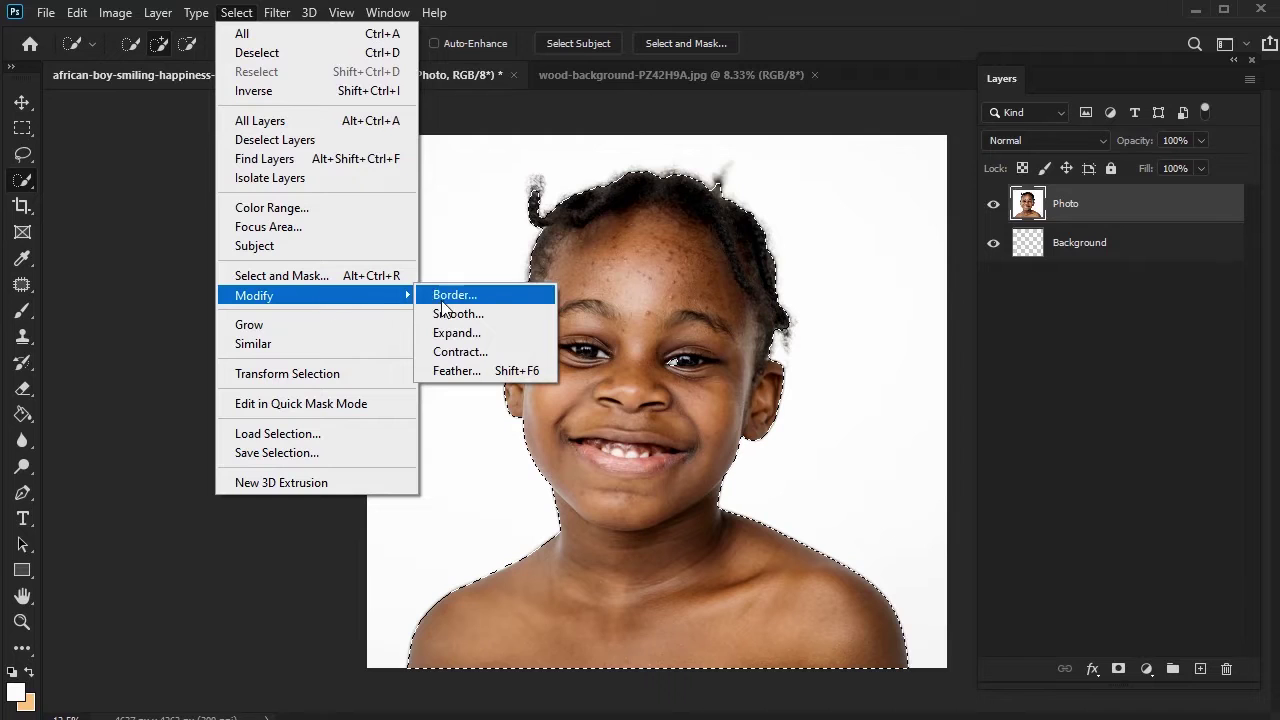
click(460, 351)
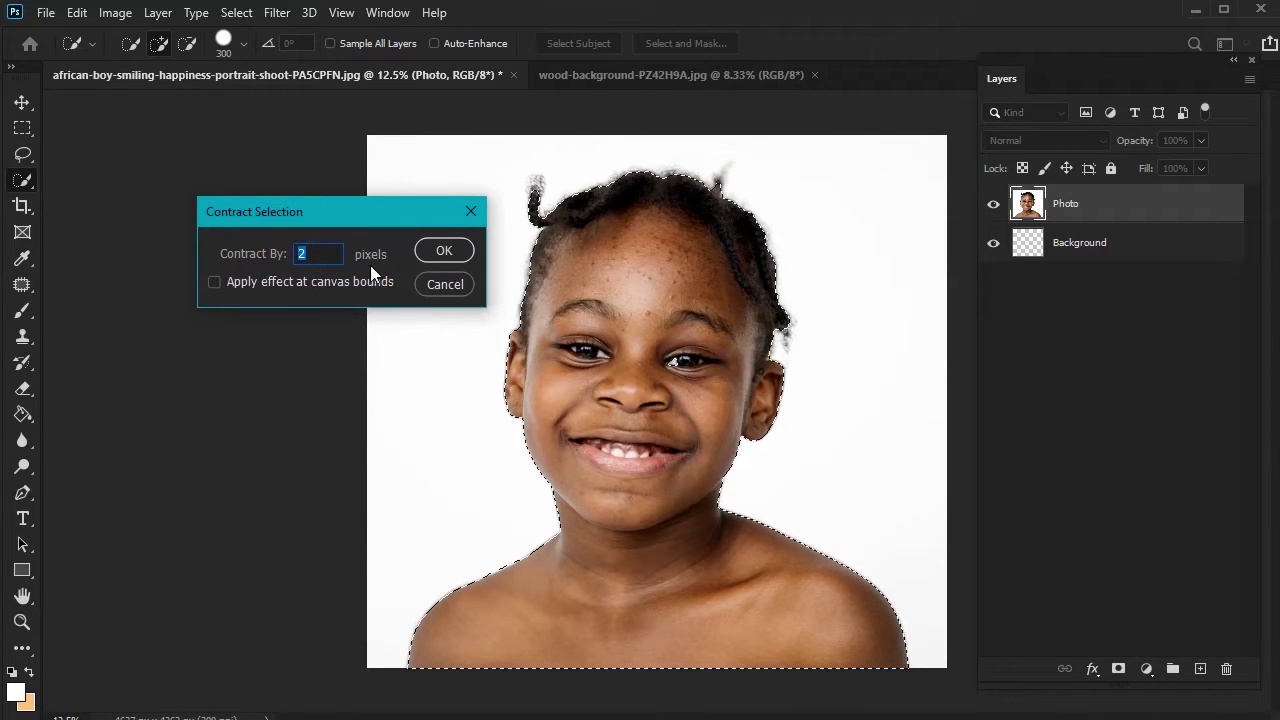
click(441, 253)
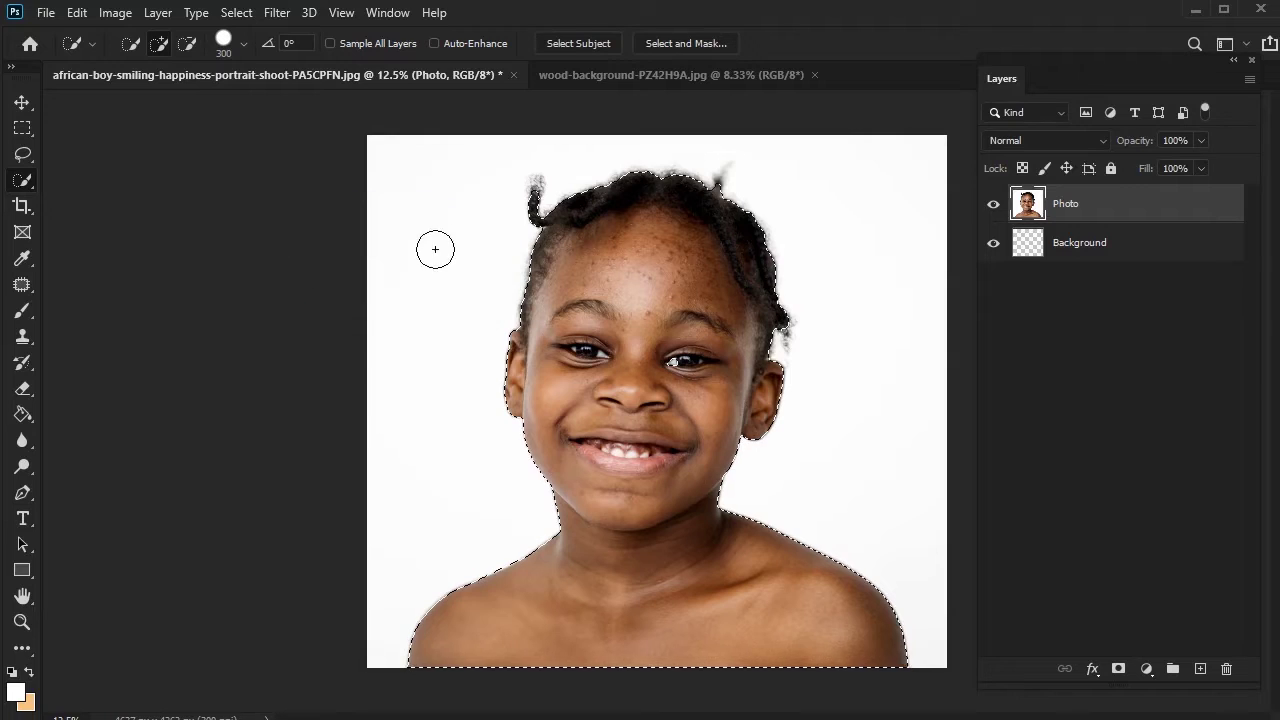
- Feather the selection with a 2-pixel radius
click(238, 14)
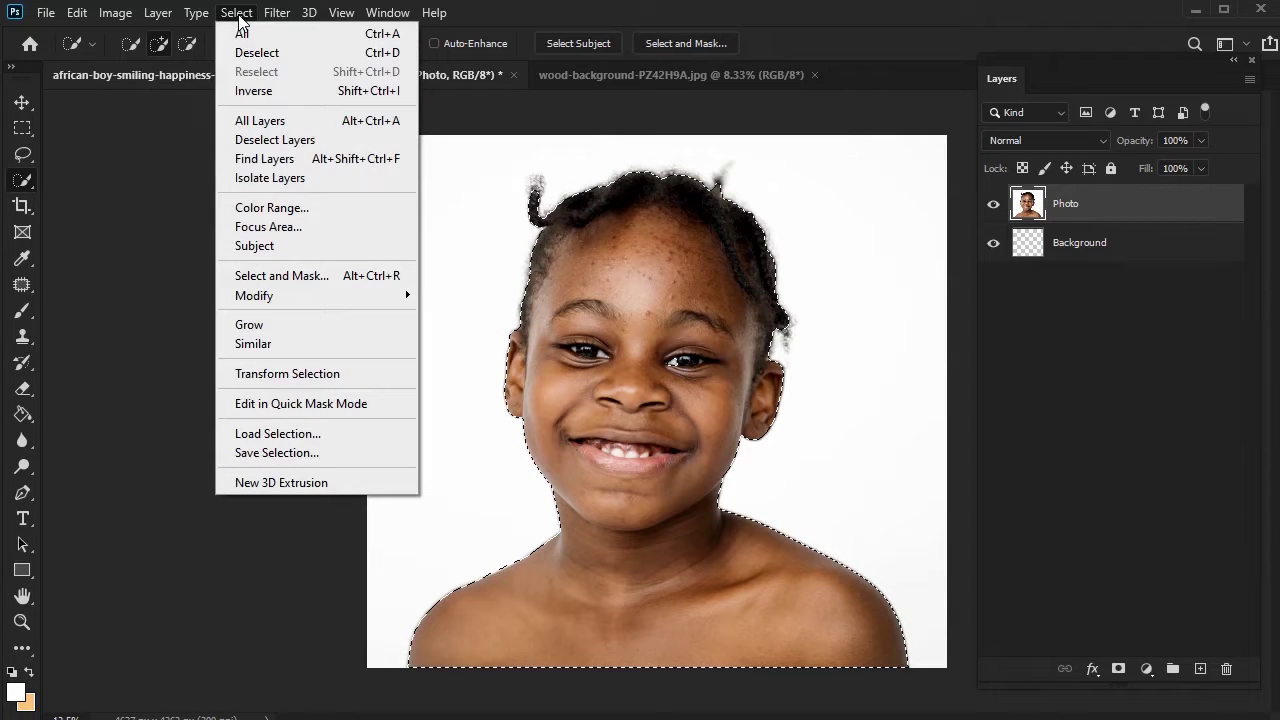
mouse_move(309, 303)
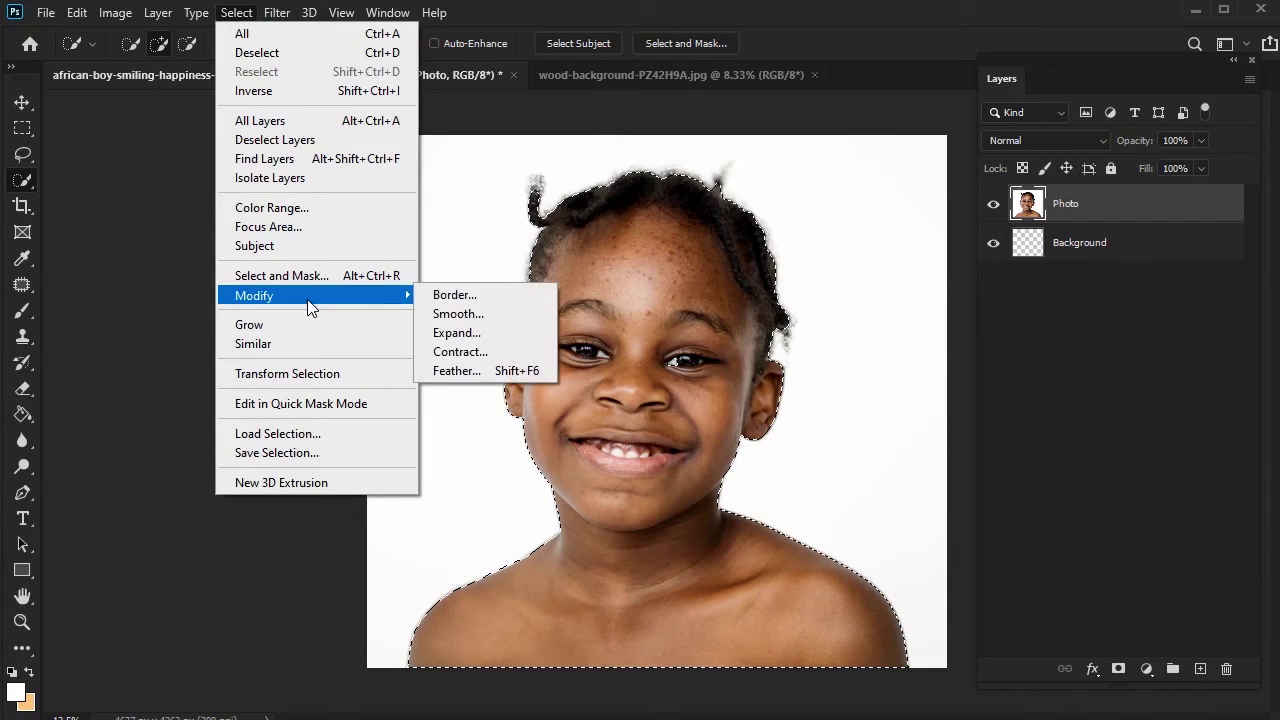
click(477, 373)
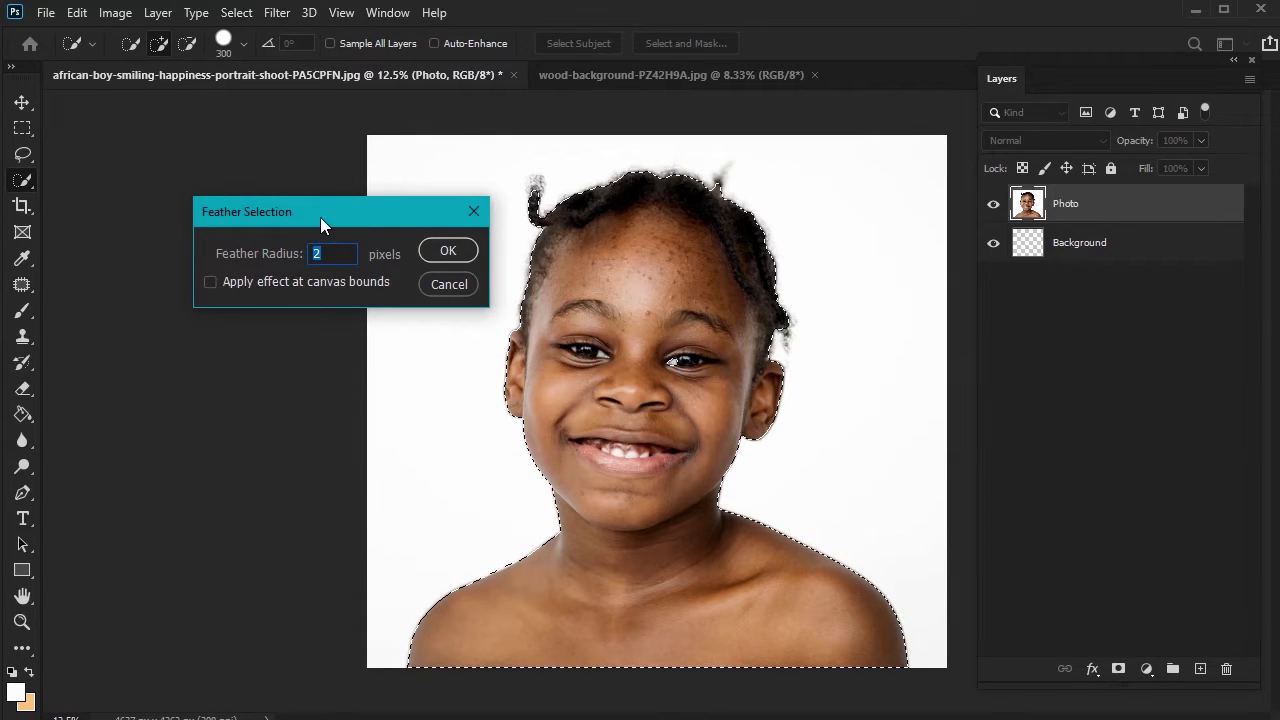
click(453, 252)
- Copy the feathered boy selection onto a new Layer 1 with Layer Via Copy
right_click(590, 358)
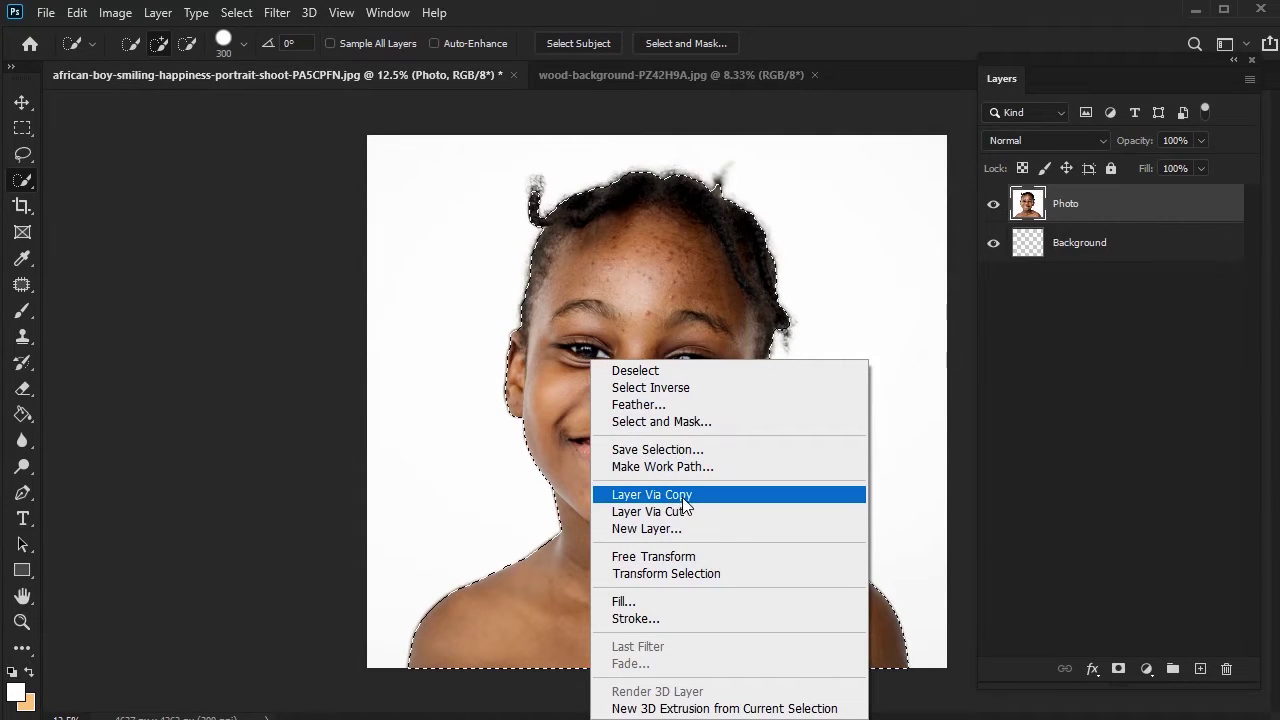
click(718, 497)
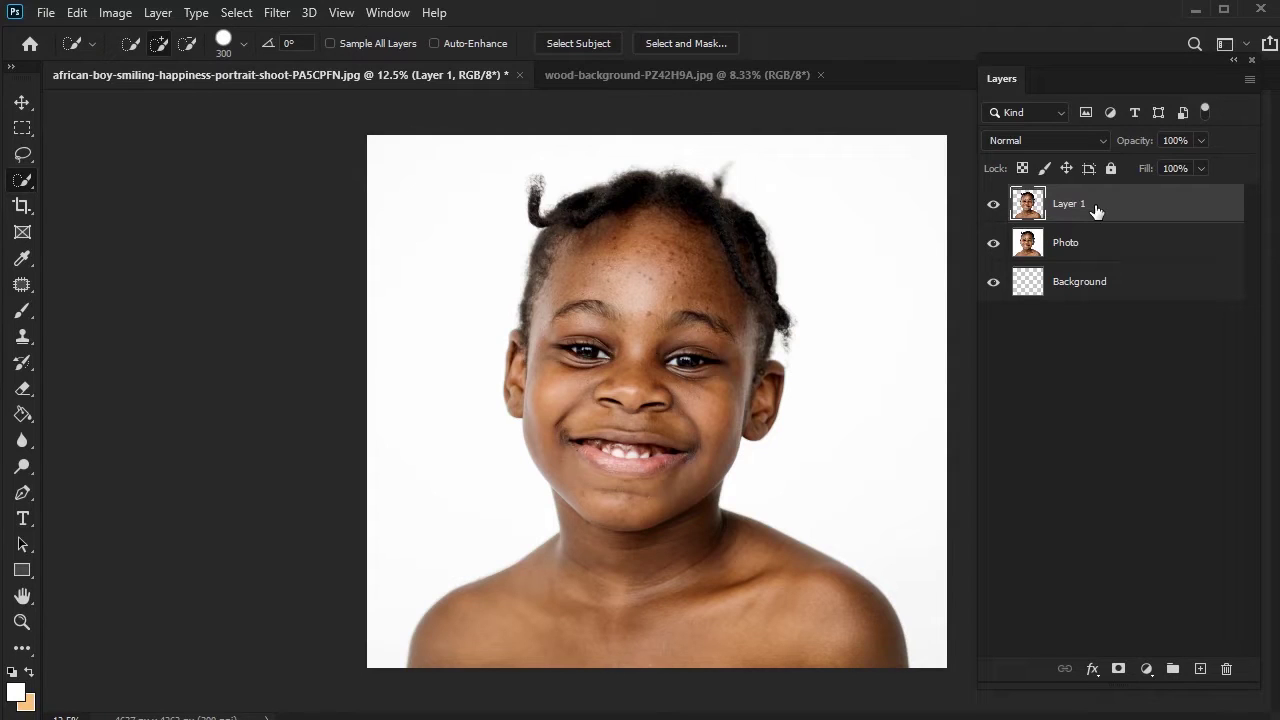
click(28, 103)
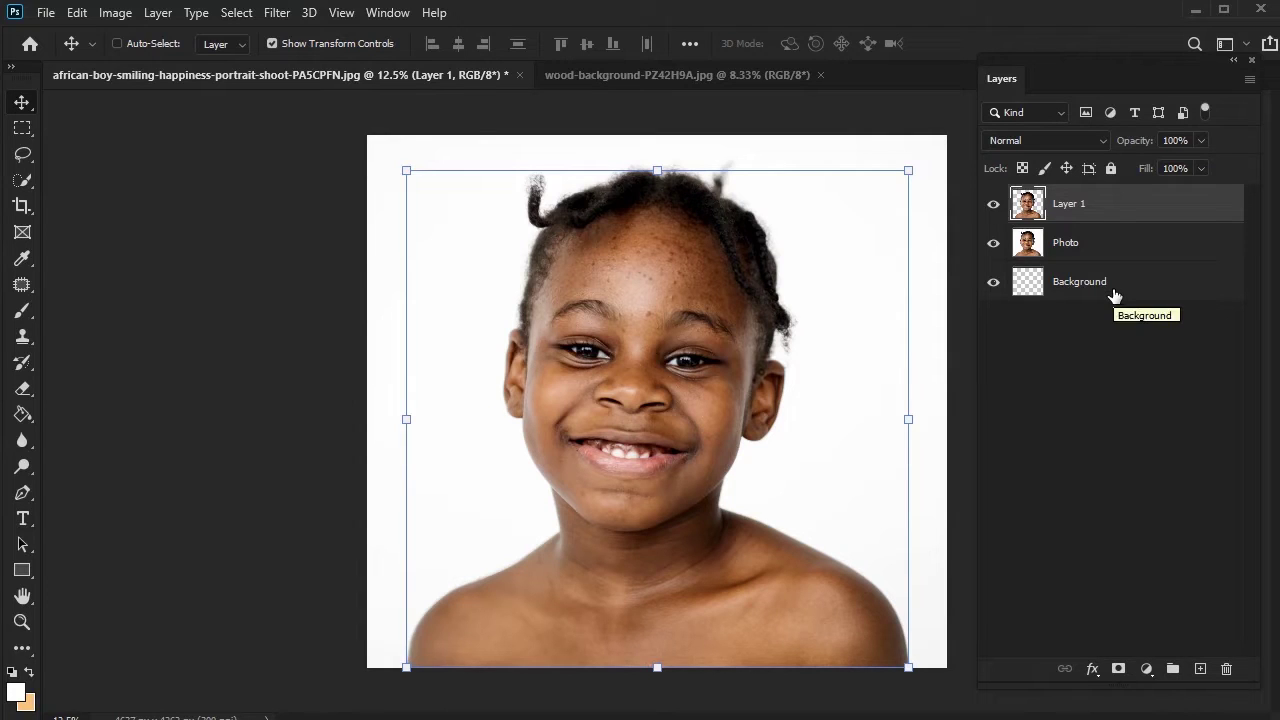
key(w)
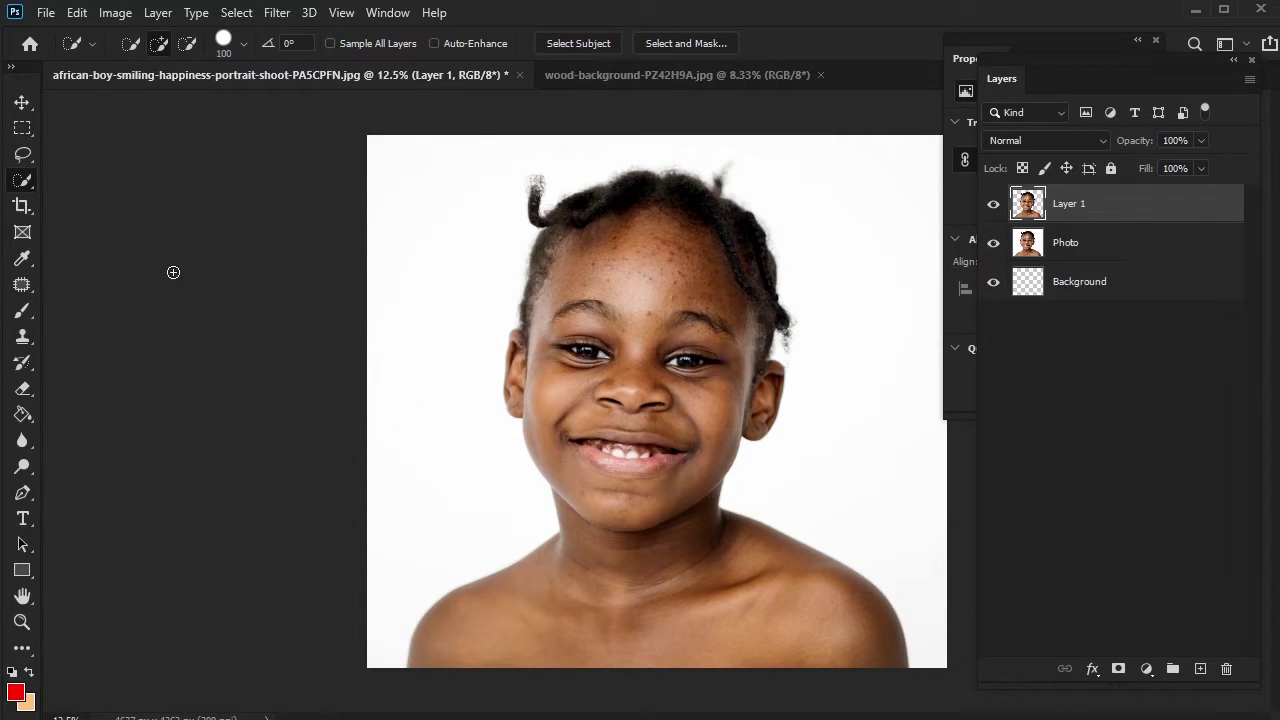
- Move the wood Background layer above the Photo layer in the portrait document
click(44, 12)
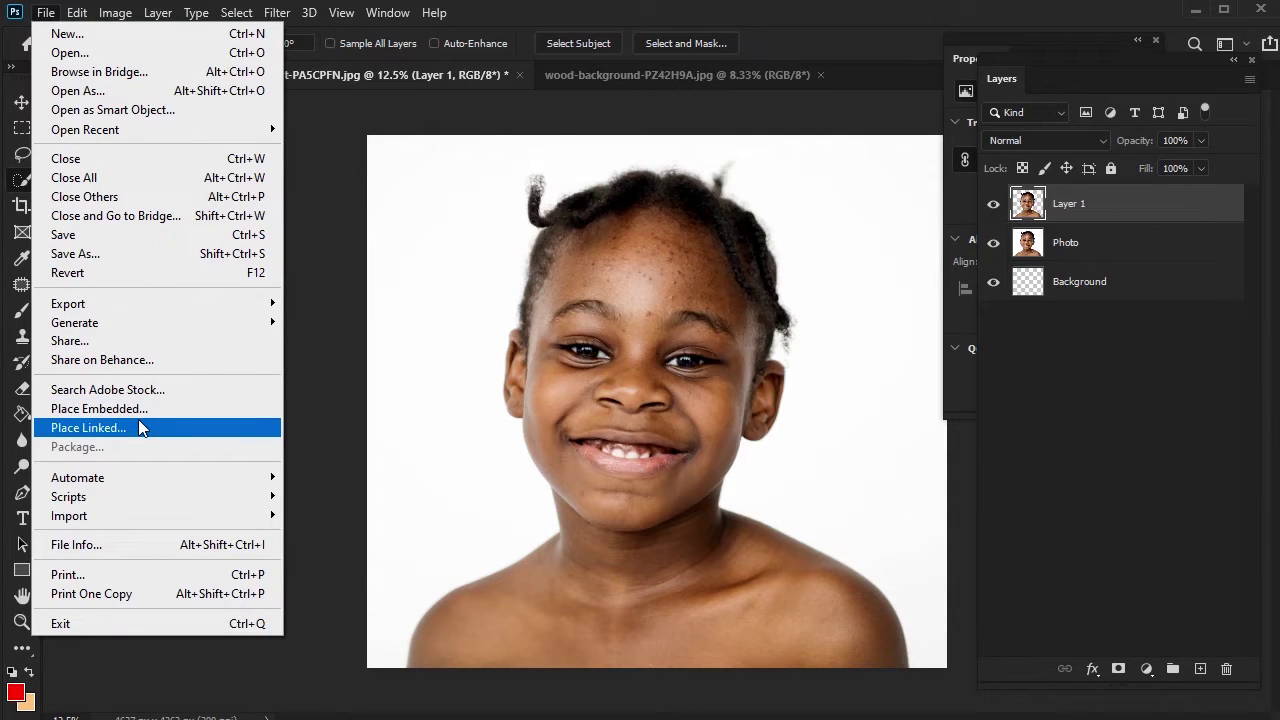
click(650, 73)
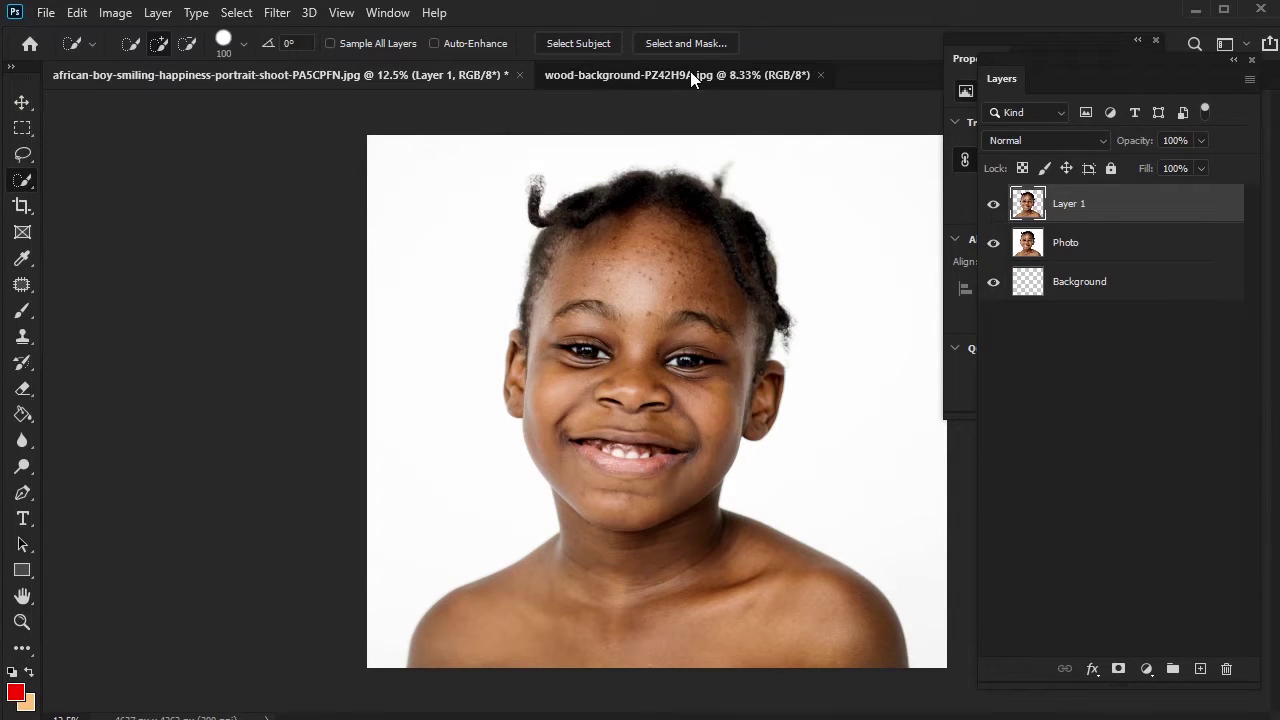
click(690, 71)
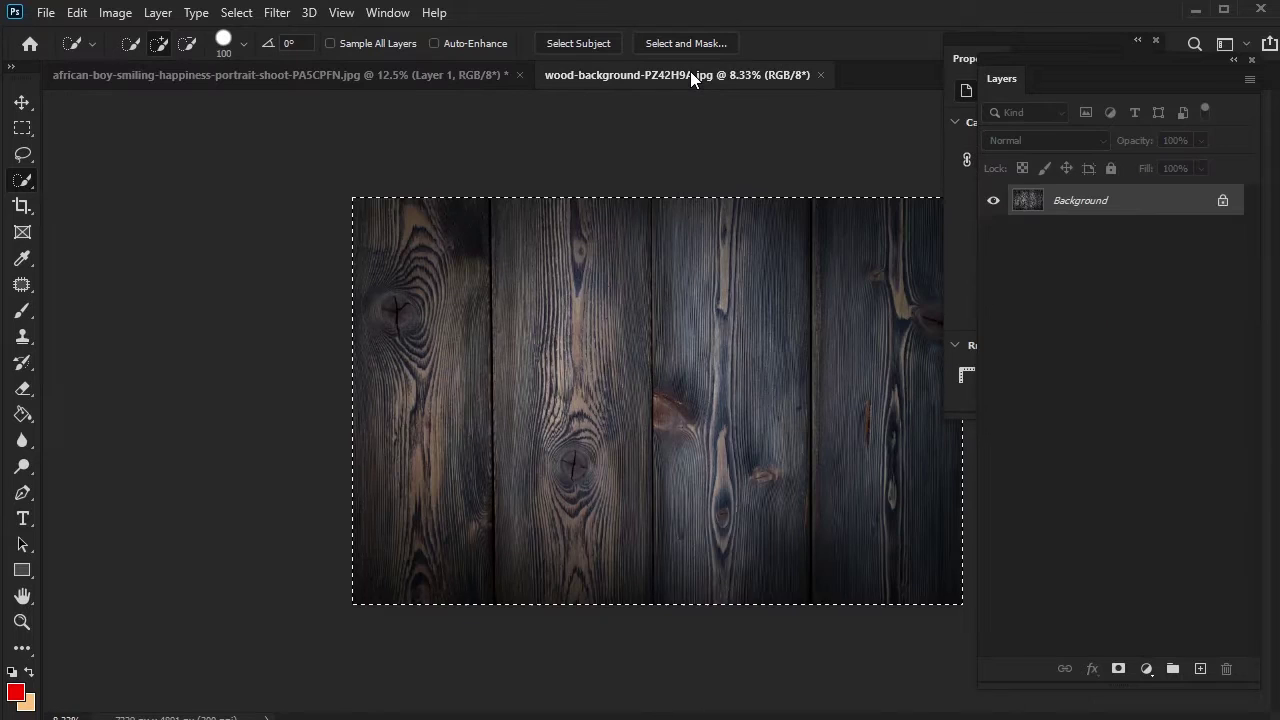
click(351, 80)
click(1104, 287)
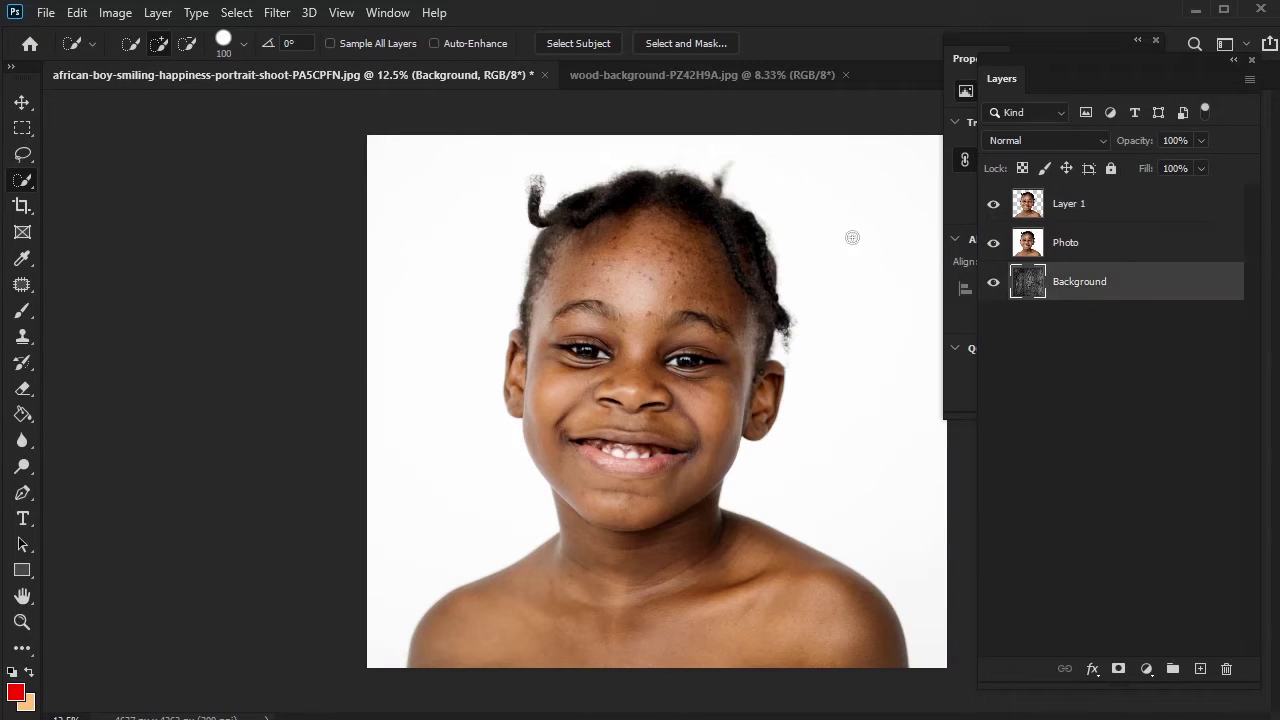
click(22, 104)
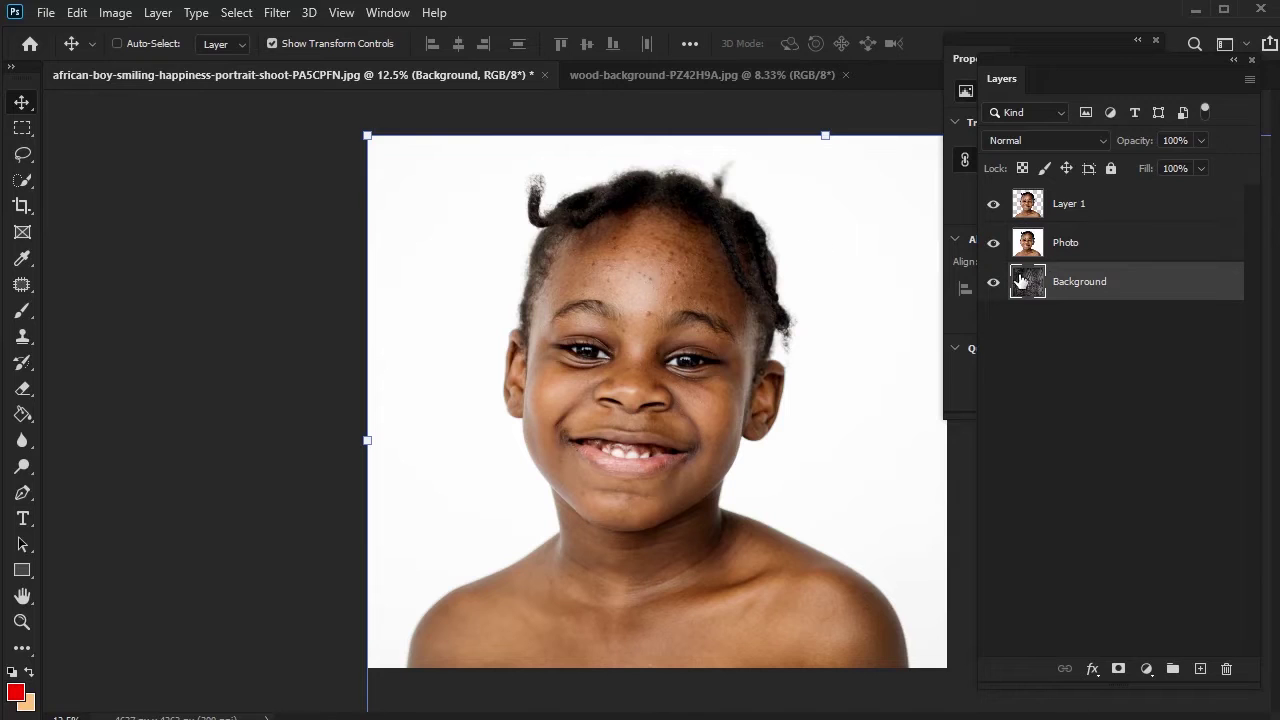
drag(1099, 285, 1098, 220)
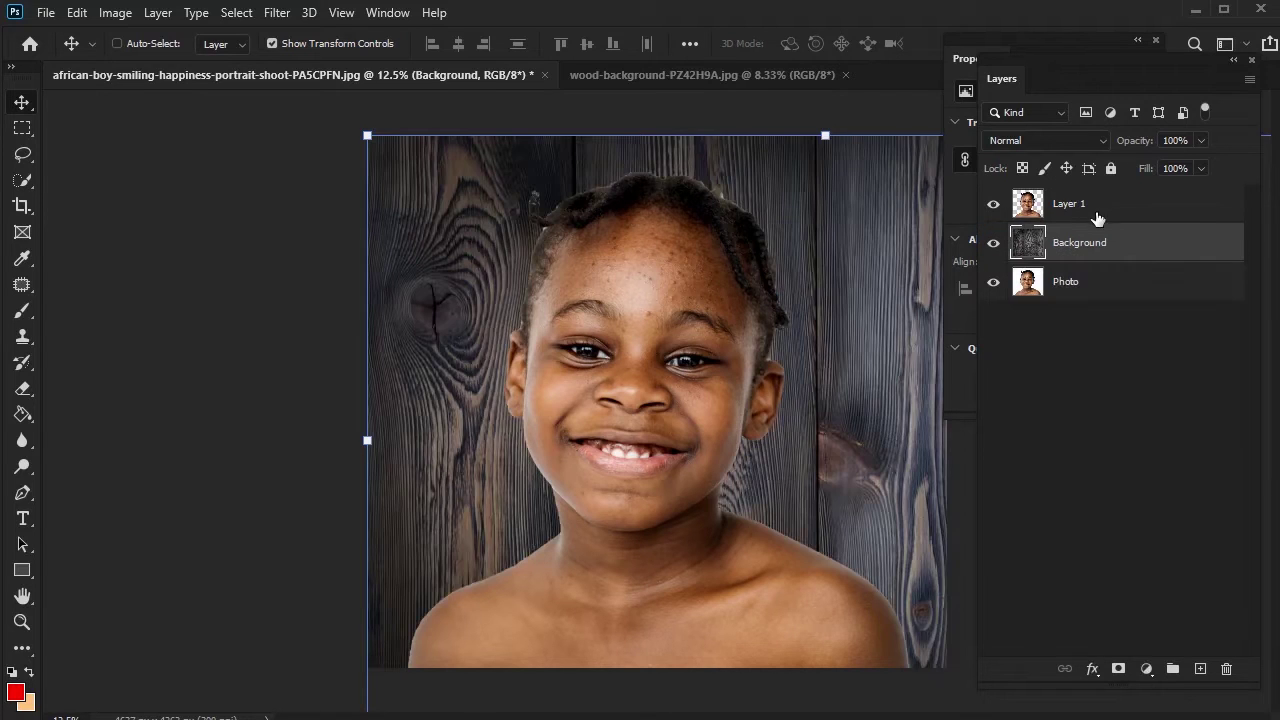
- Rename Layer 1 to Photograph
double_click(1070, 203)
text(Photograph)
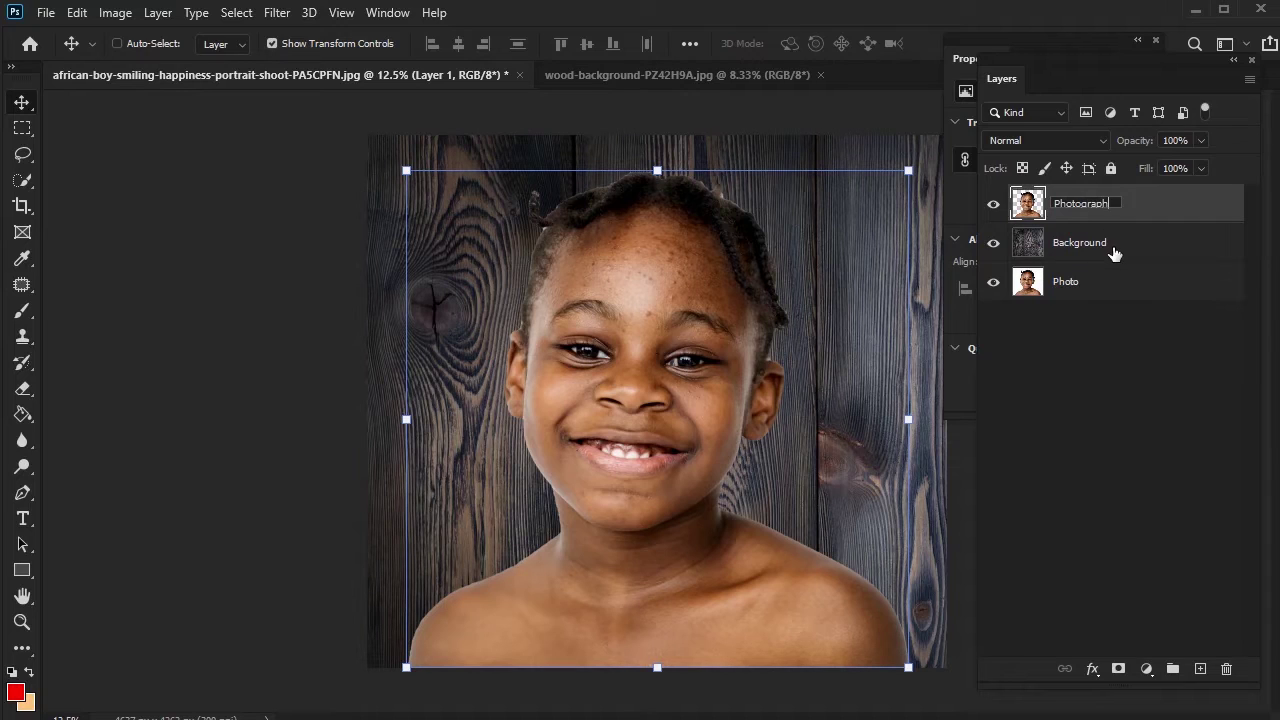
key(Return)
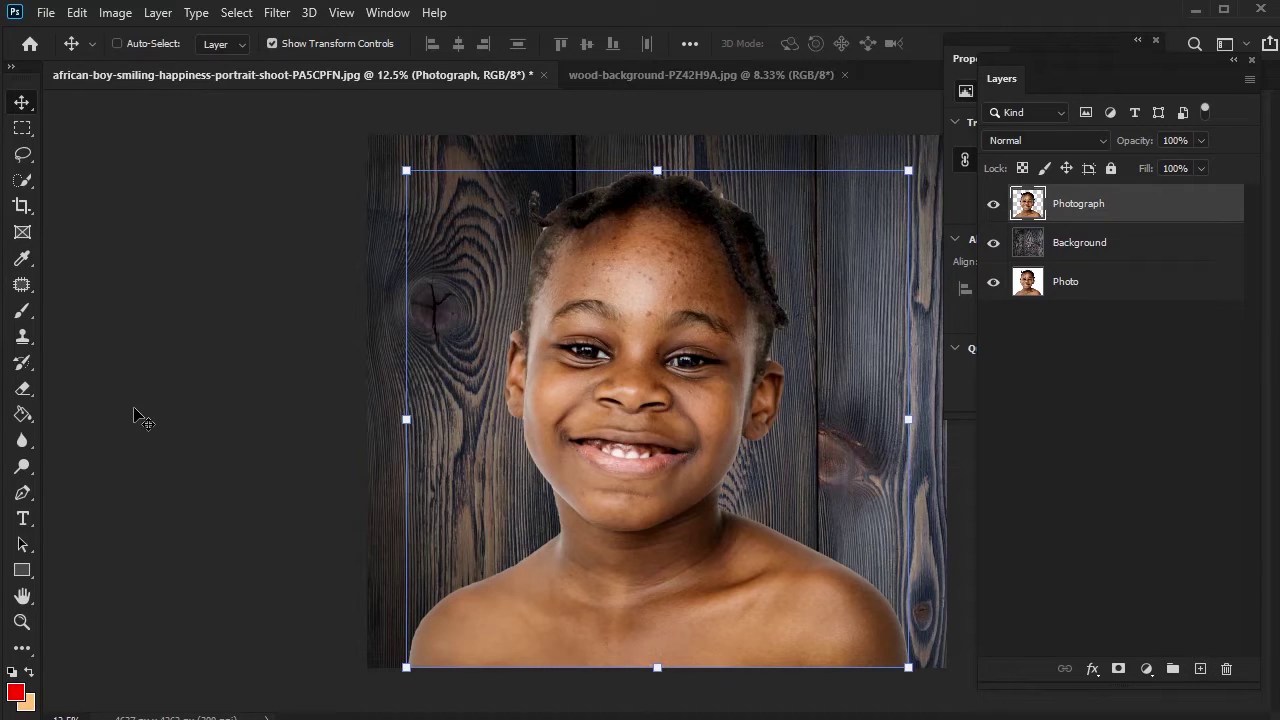
key(i)
click(16, 692)
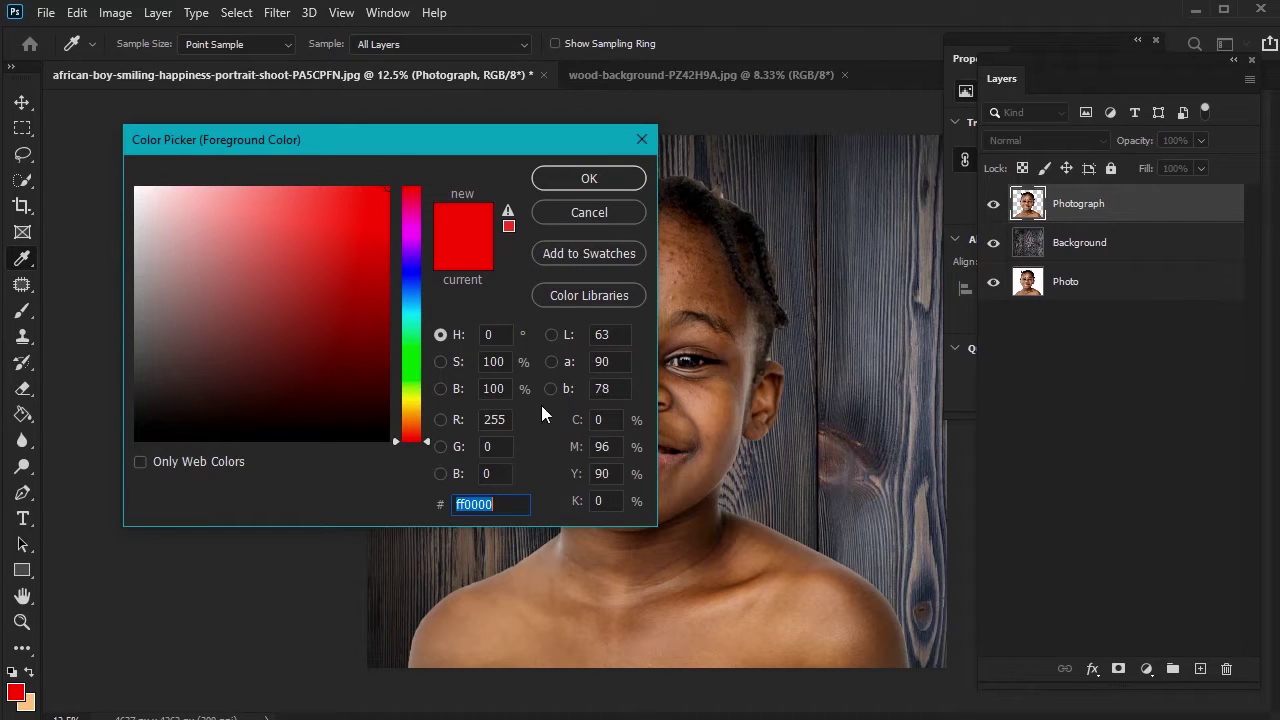
click(589, 179)
key(v)
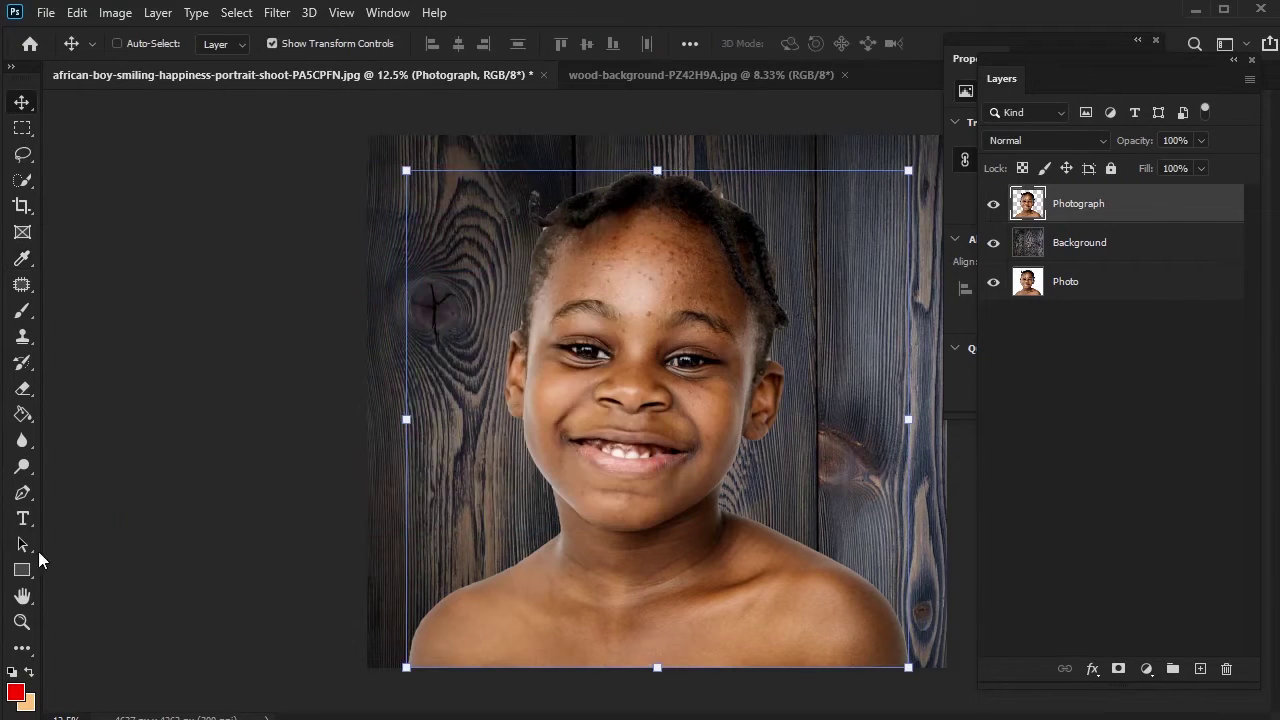
- Create a 1200 × 1200 px red square with the Rectangle tool
click(22, 572)
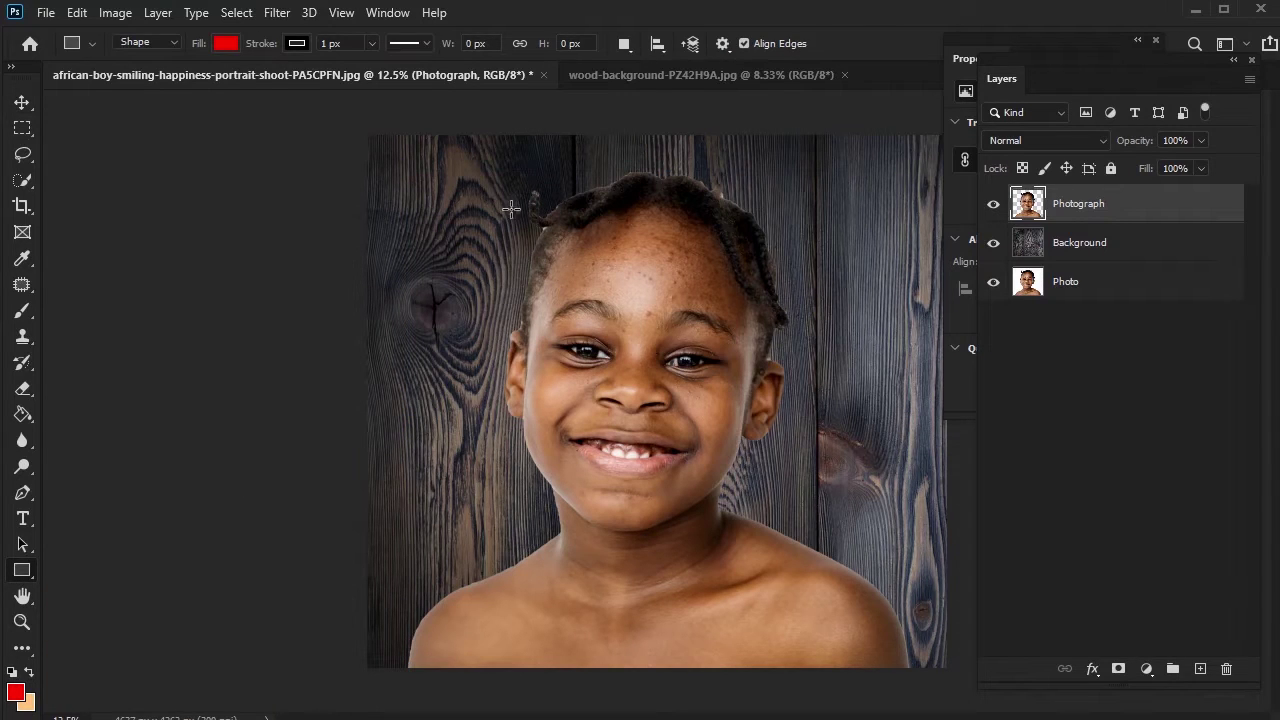
click(481, 252)
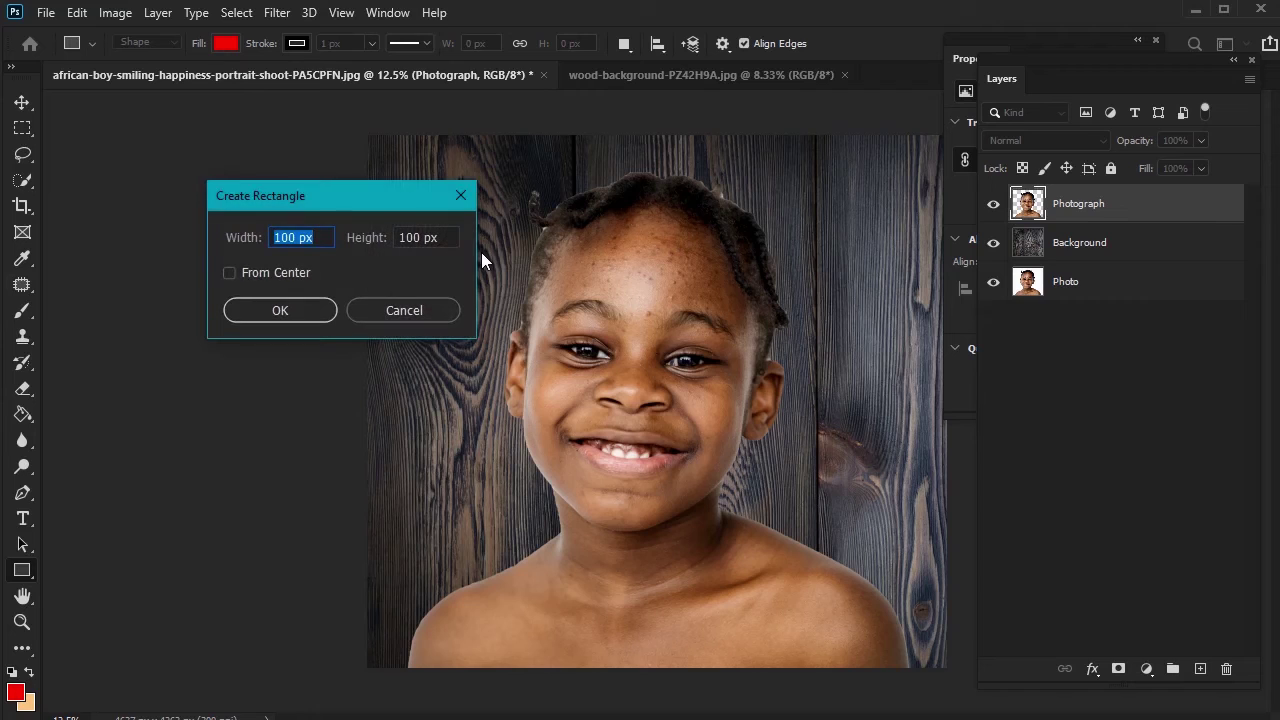
text(1200)
key(Tab)
text(1)
click(304, 314)
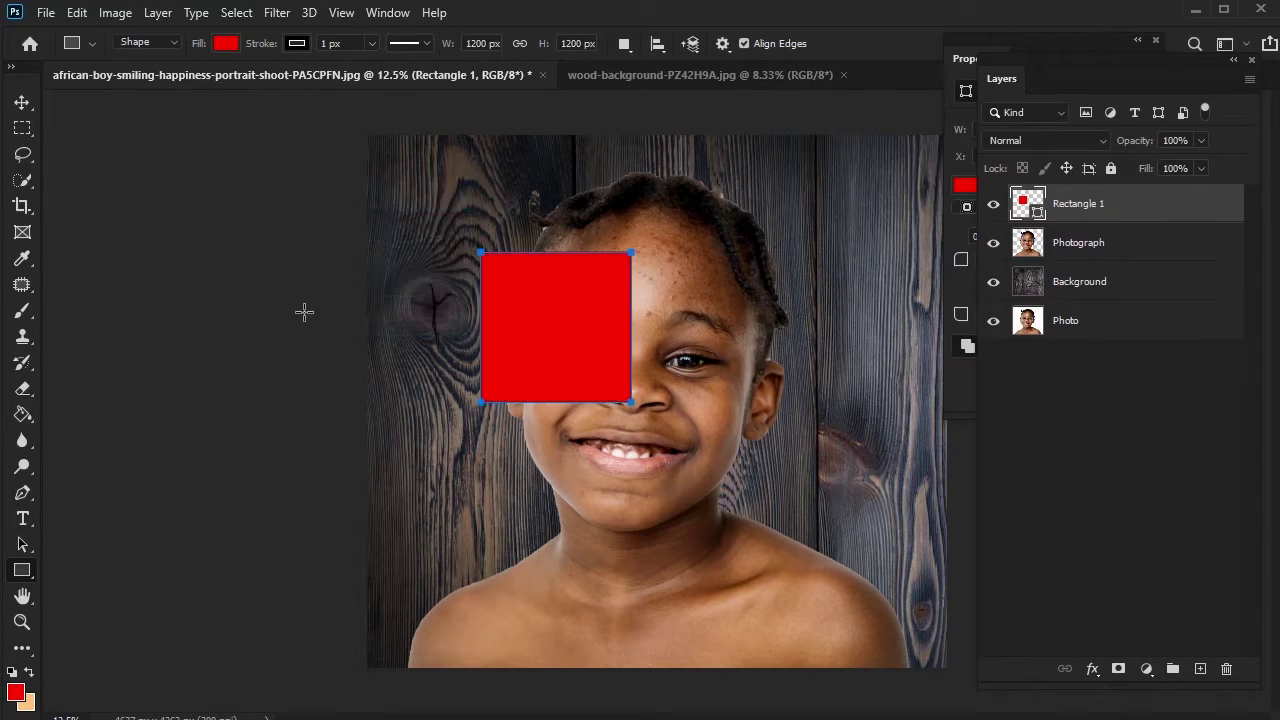
- Draw a larger red square, move it to the upper left, and delete the first square
click(1200, 668)
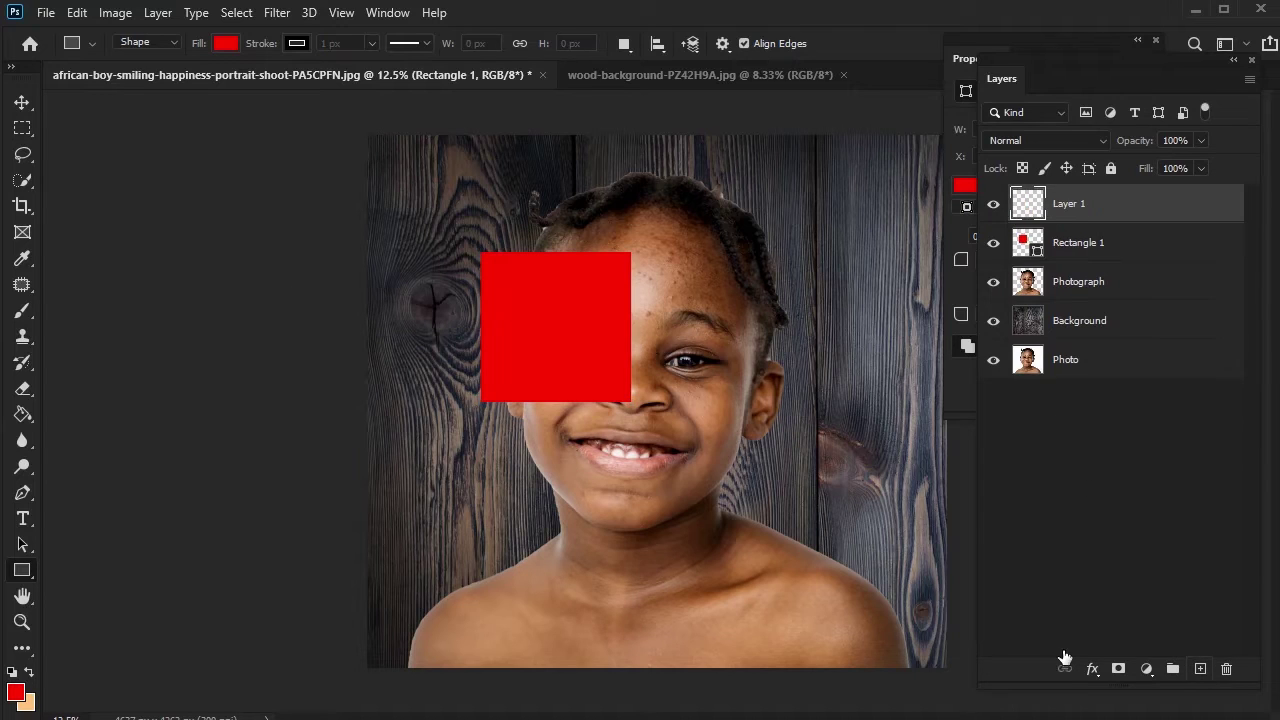
drag(703, 275, 896, 469)
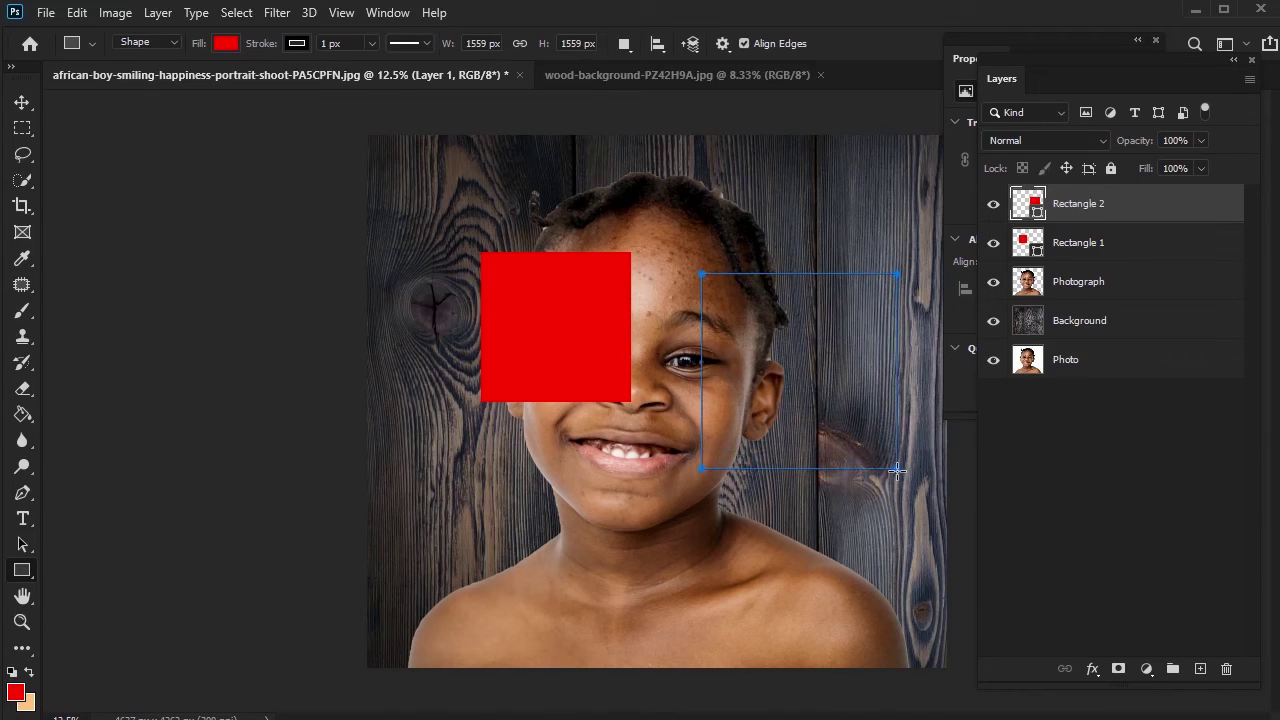
click(22, 102)
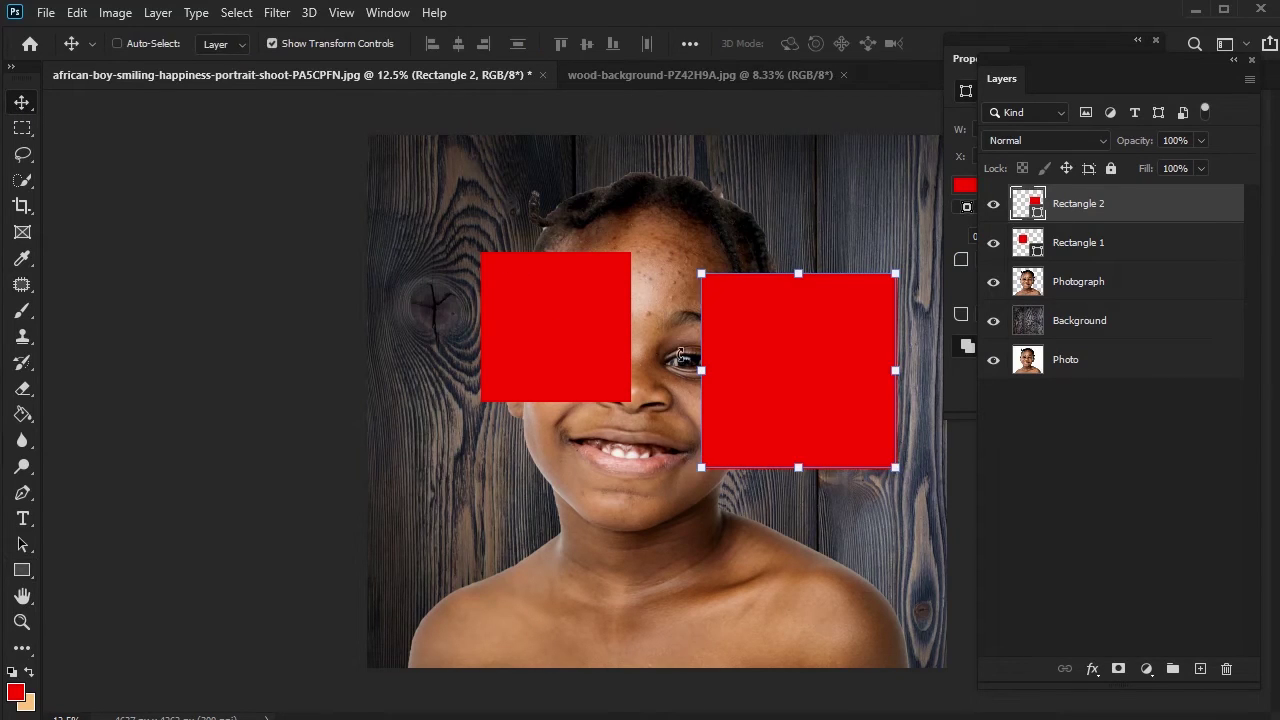
drag(817, 393, 490, 320)
click(1090, 245)
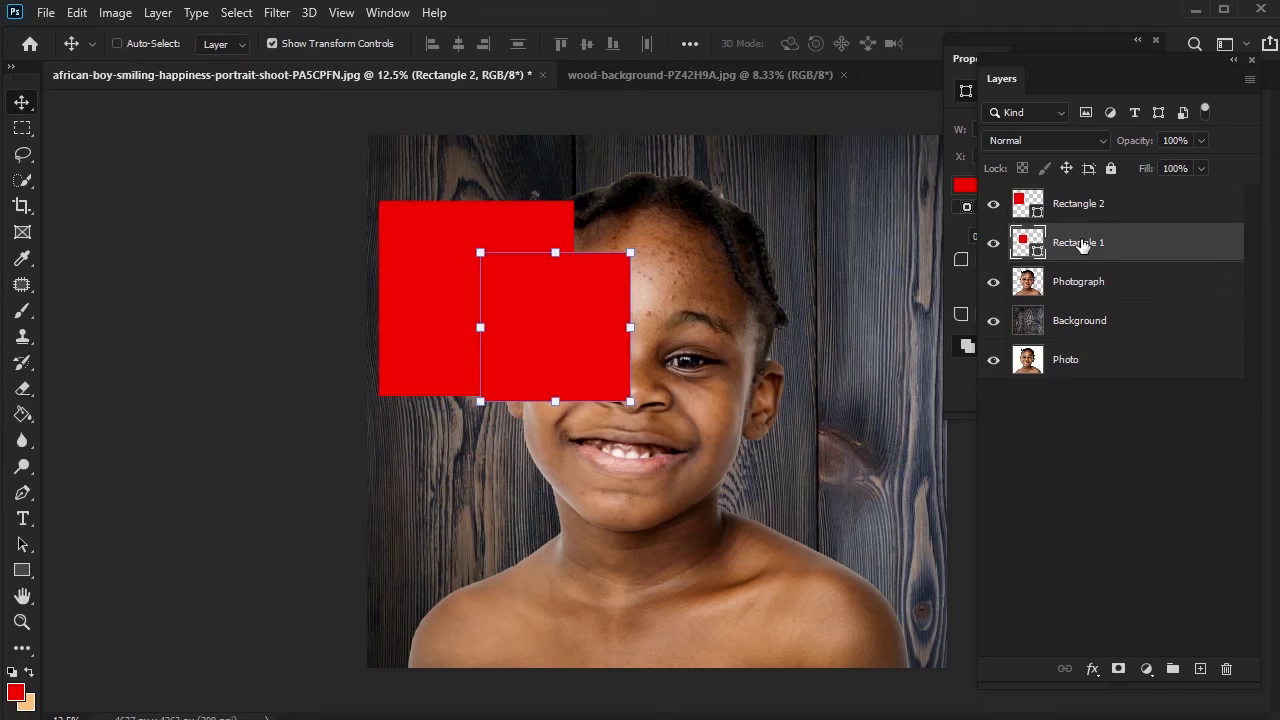
drag(1090, 245, 1226, 668)
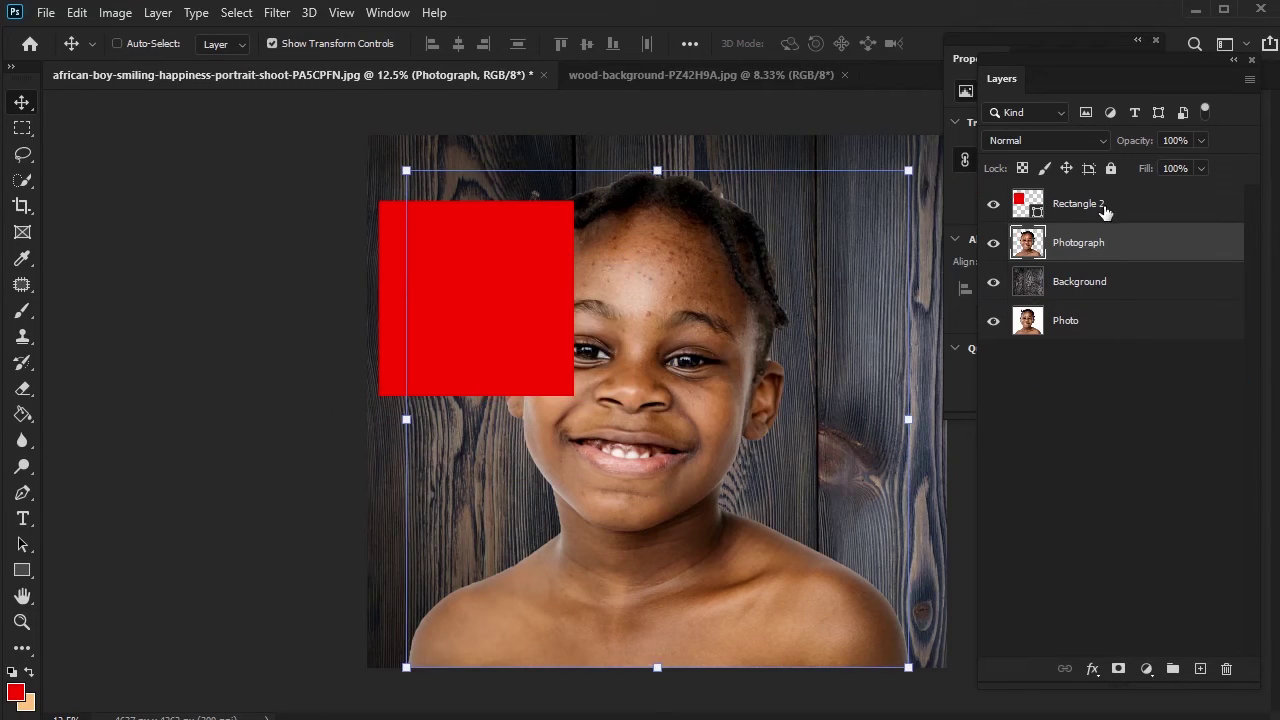
click(1100, 206)
- Rename the Rectangle 2 layer to Rectangle 1
double_click(1108, 204)
click(1109, 204)
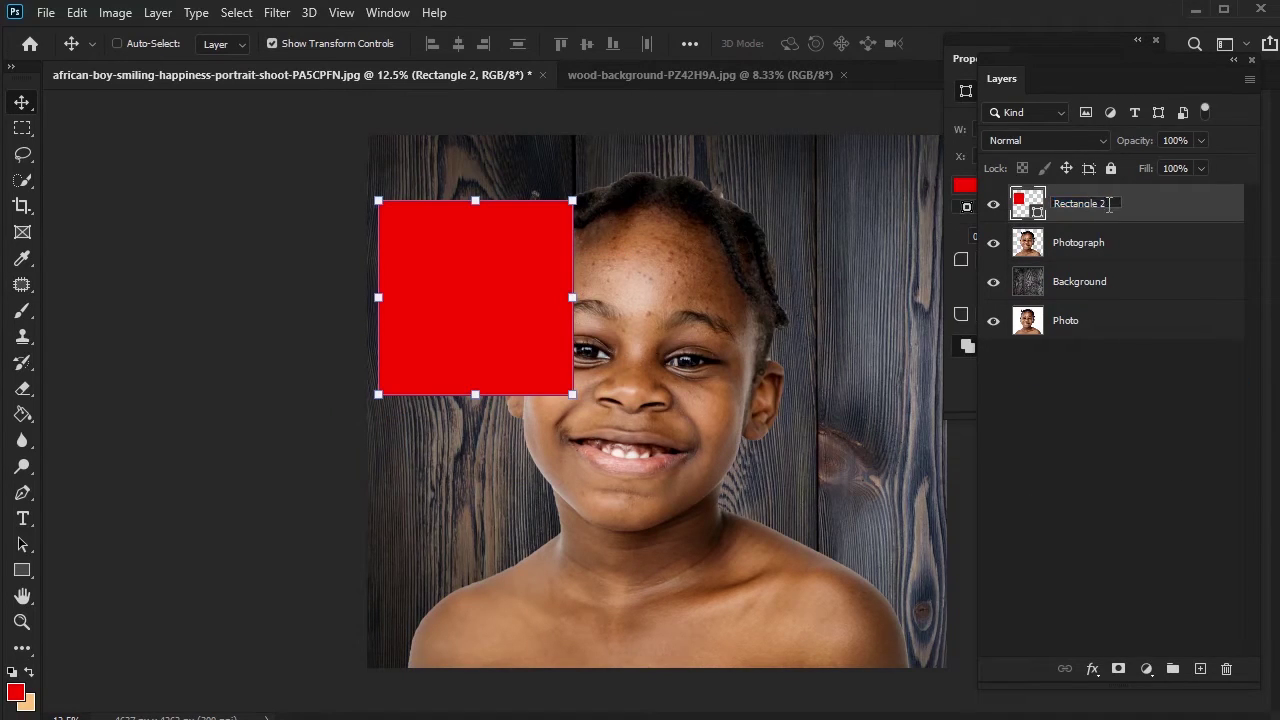
text(1)
key(Return)
- Move the red square onto the boy's forehead and tilt it about 16.9°
drag(498, 240, 771, 227)
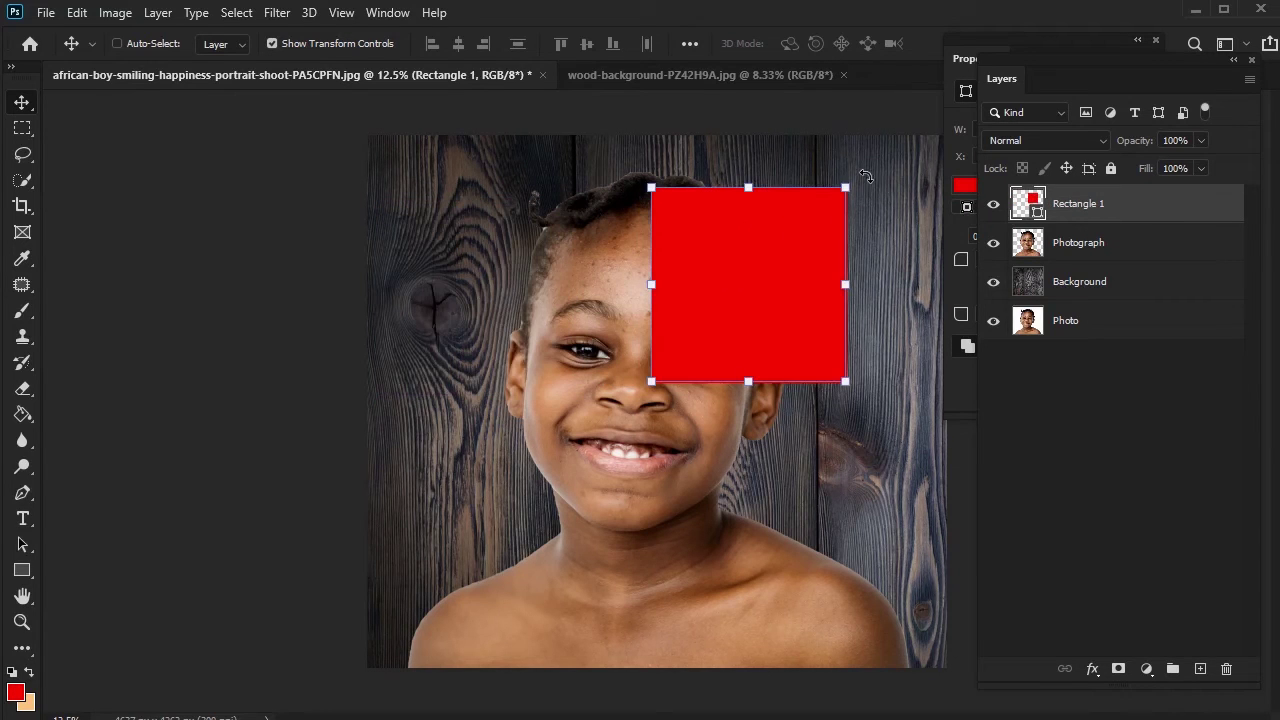
drag(870, 184, 889, 216)
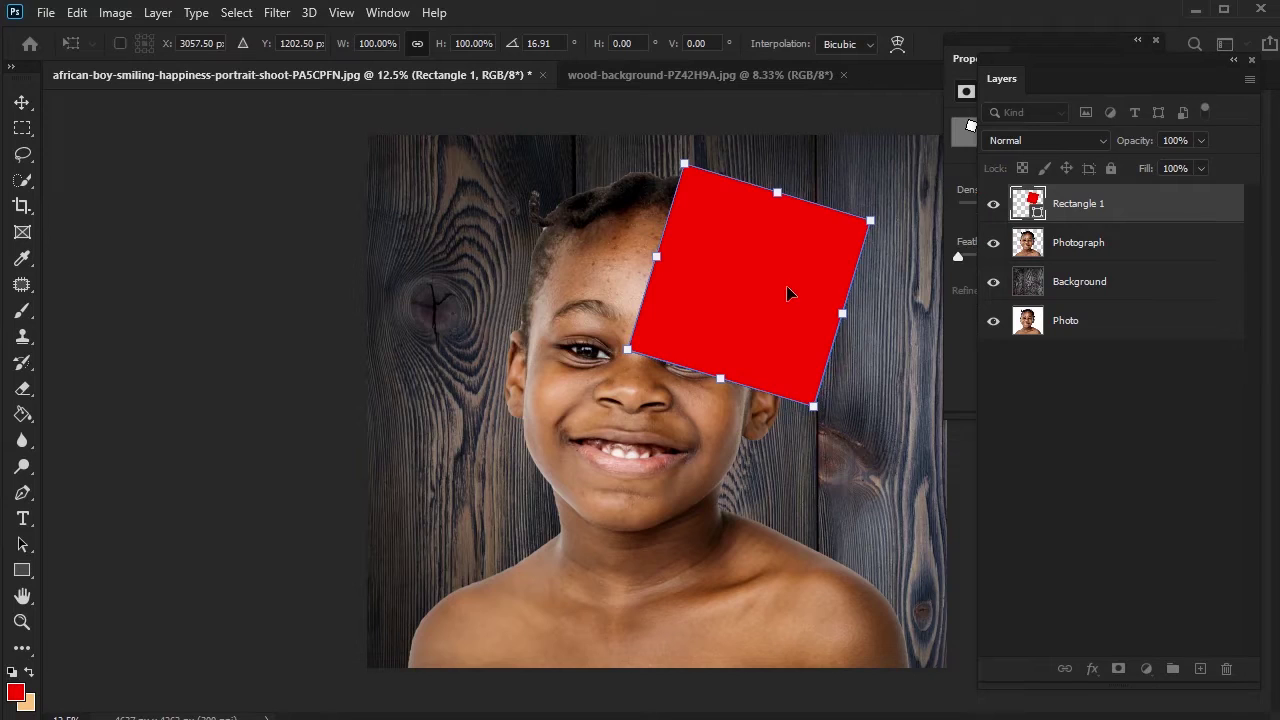
mouse_move(789, 291)
mouse_down()
mouse_move(826, 269)
mouse_move(788, 296)
mouse_move(796, 286)
mouse_up()
key(Return)
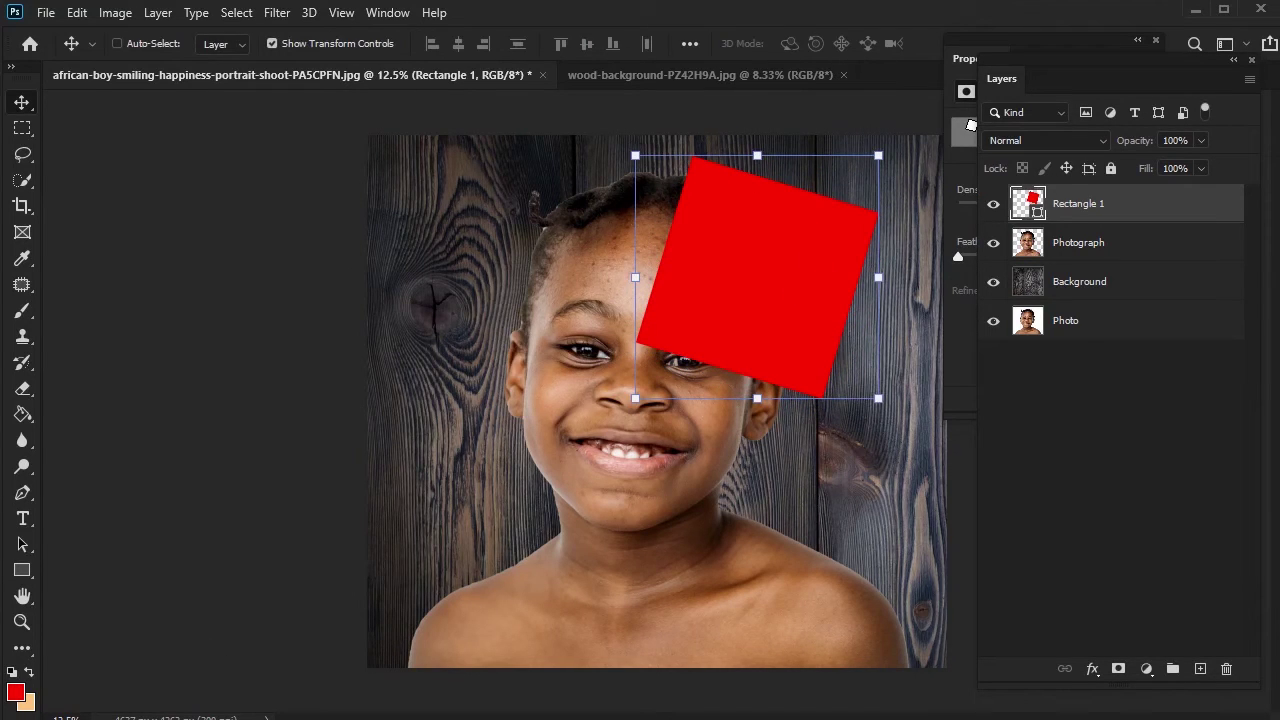
key(ctrl+z)
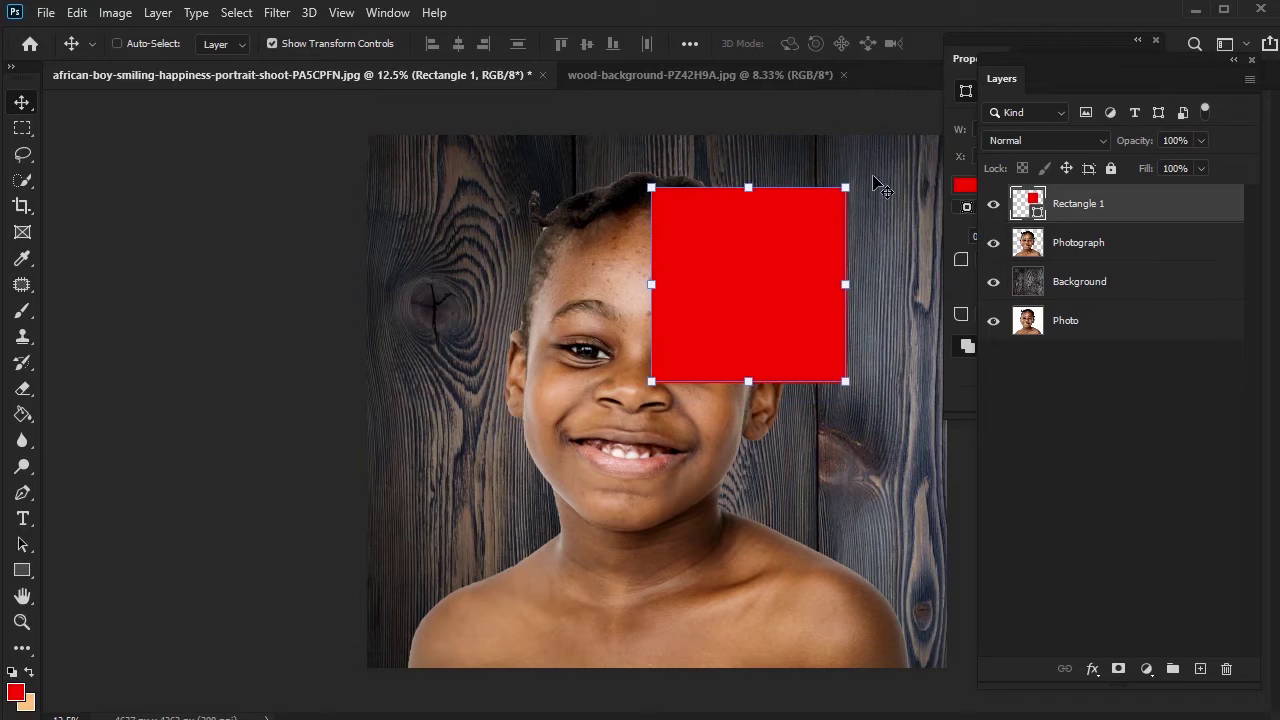
drag(868, 181, 896, 219)
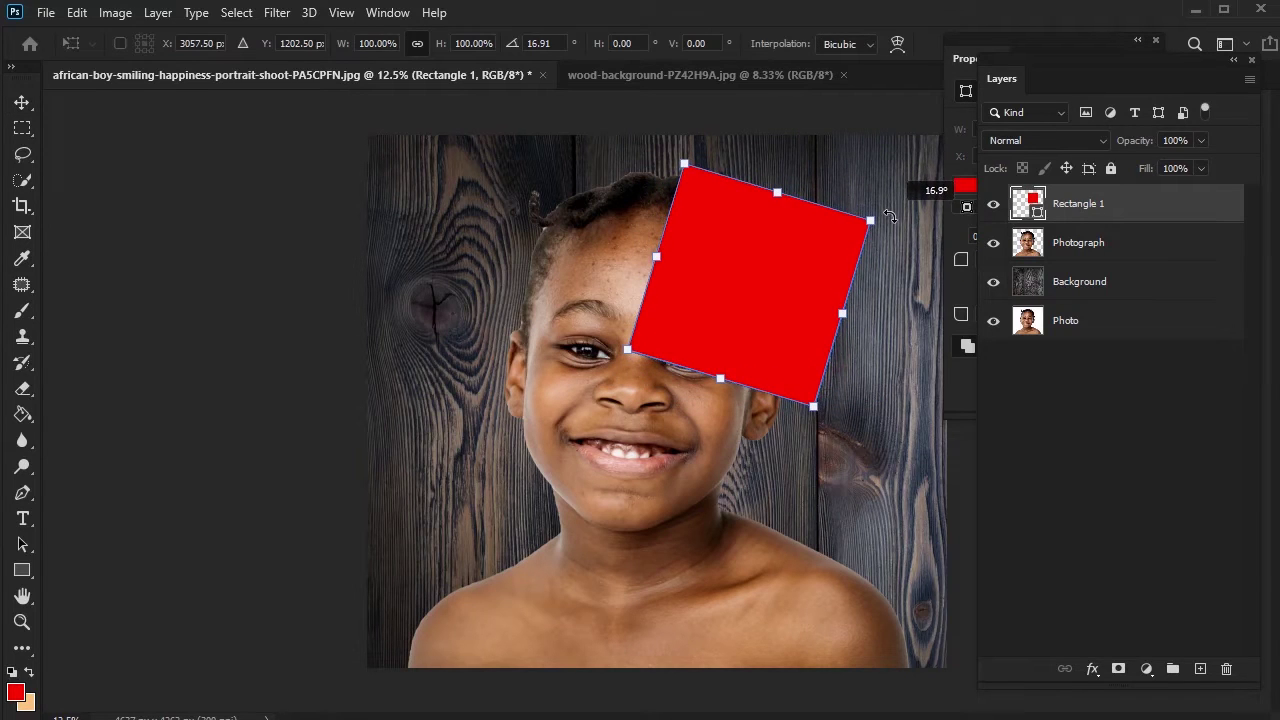
mouse_move(781, 301)
mouse_down()
mouse_move(826, 270)
mouse_move(789, 297)
mouse_move(795, 287)
mouse_up()
key(Return)
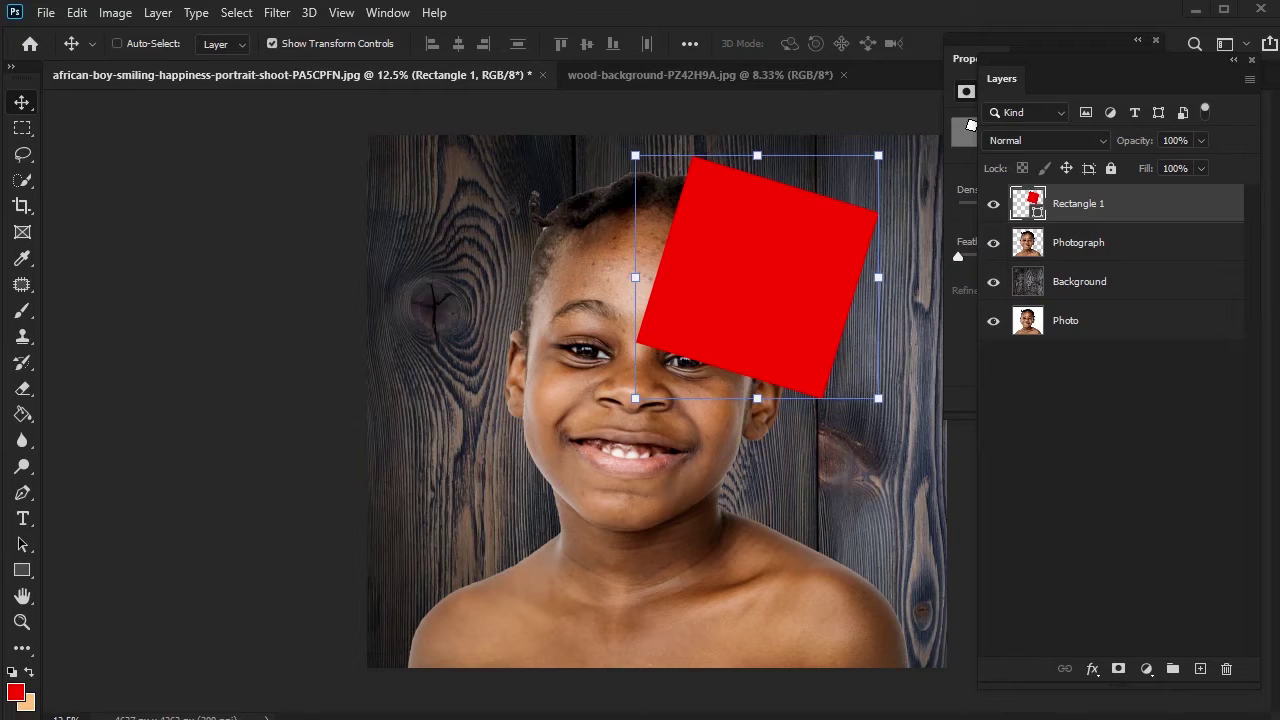
key(u)
right_click(1085, 203)
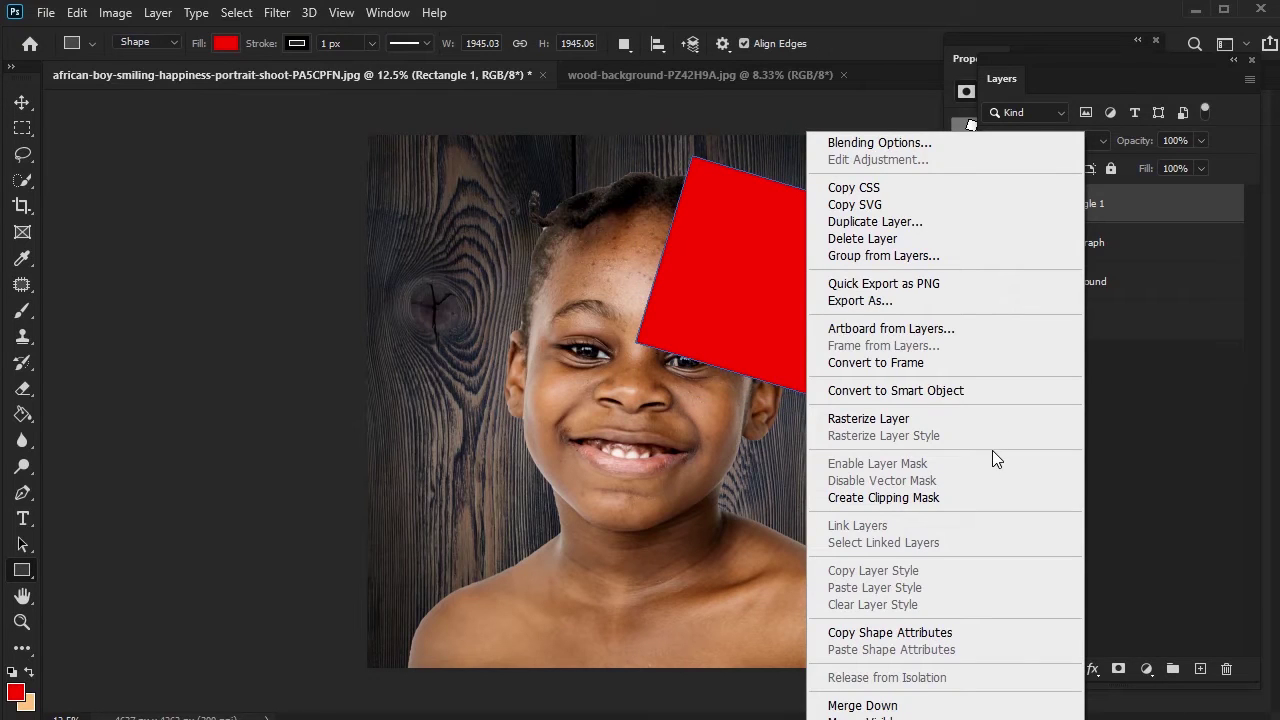
- Duplicate the red square's layer and move the copy to the left
click(927, 224)
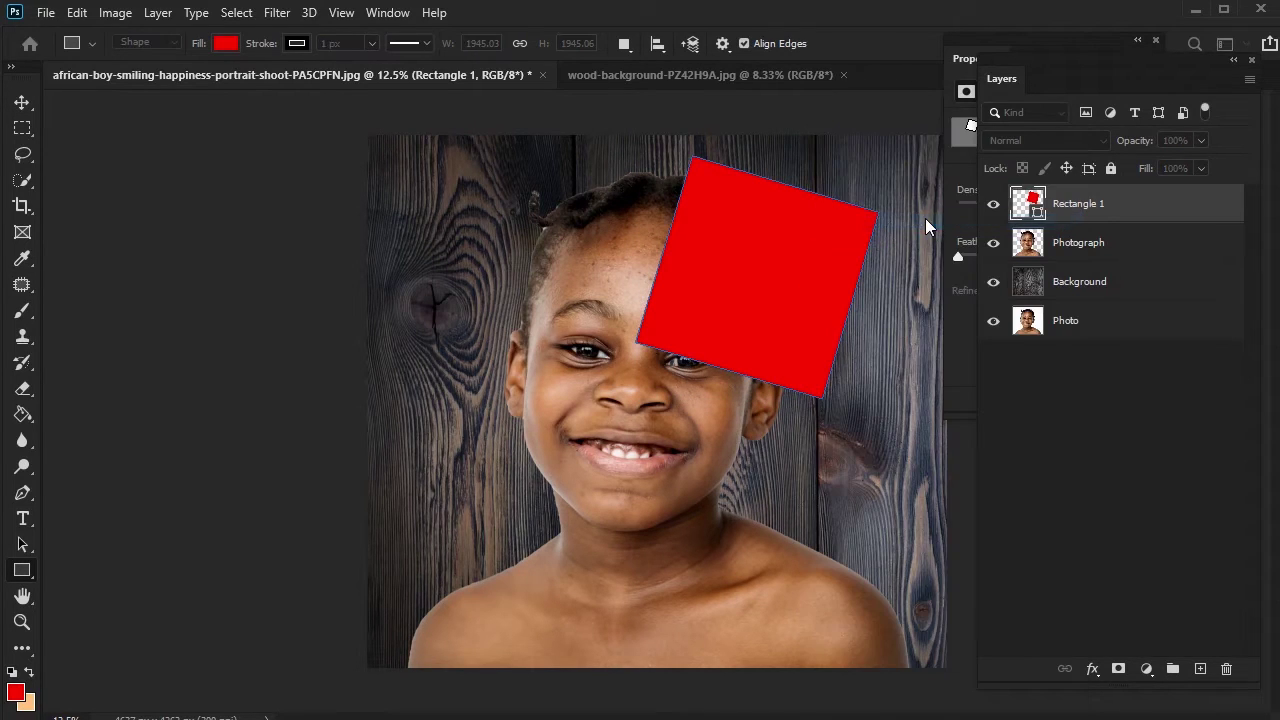
key(Return)
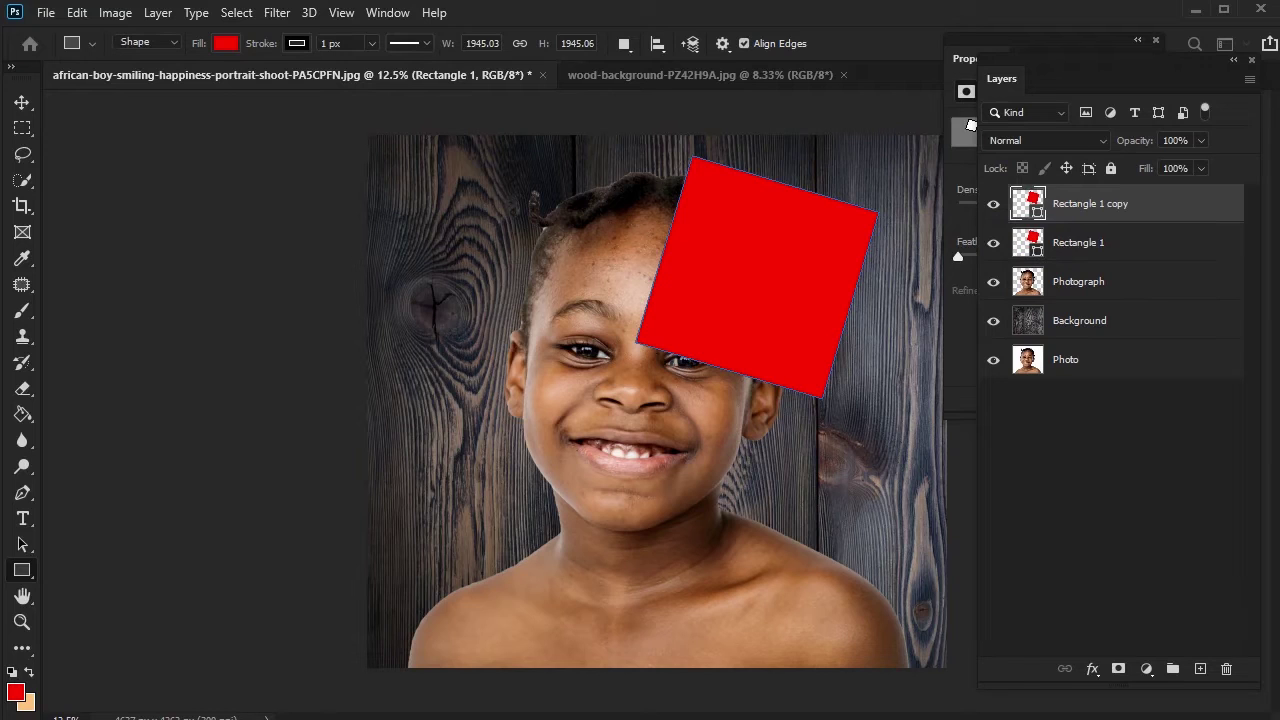
click(21, 104)
drag(786, 266, 550, 266)
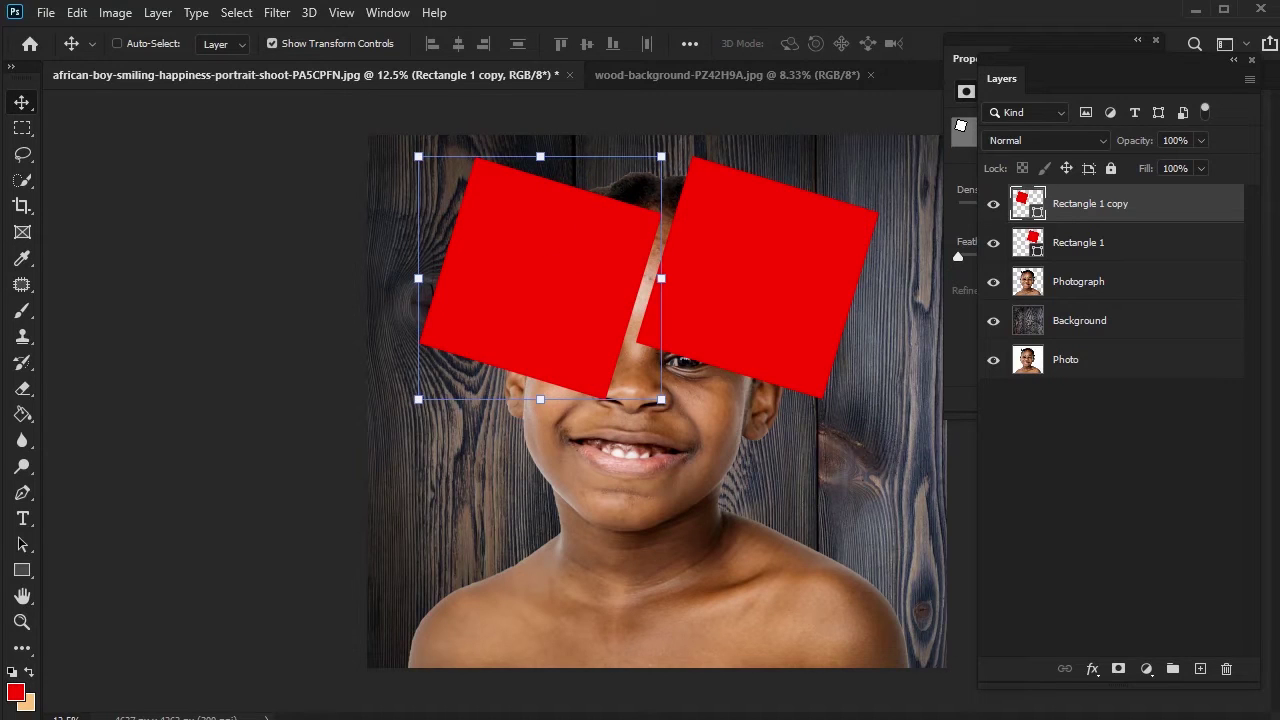
- Tilt the copy counter-clockwise about 41° and name its layer Rectangle 2
key(ctrl+t)
drag(677, 420, 780, 265)
drag(539, 310, 549, 316)
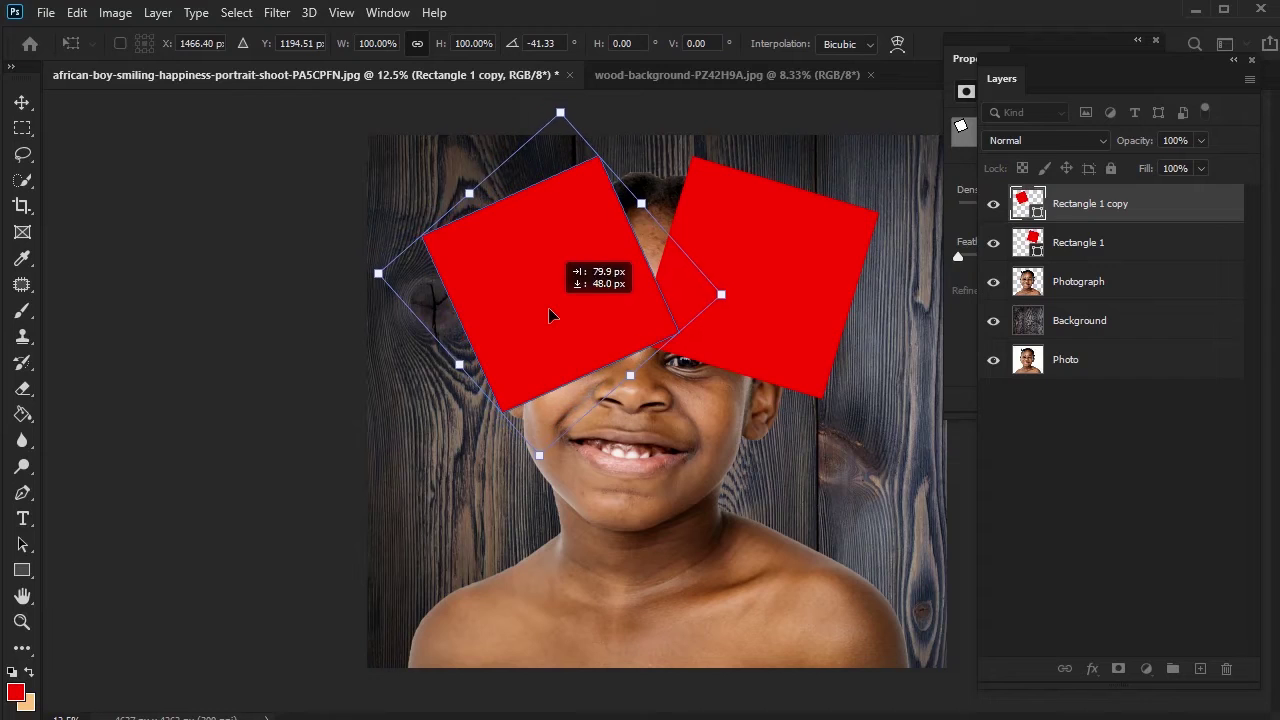
key(Return)
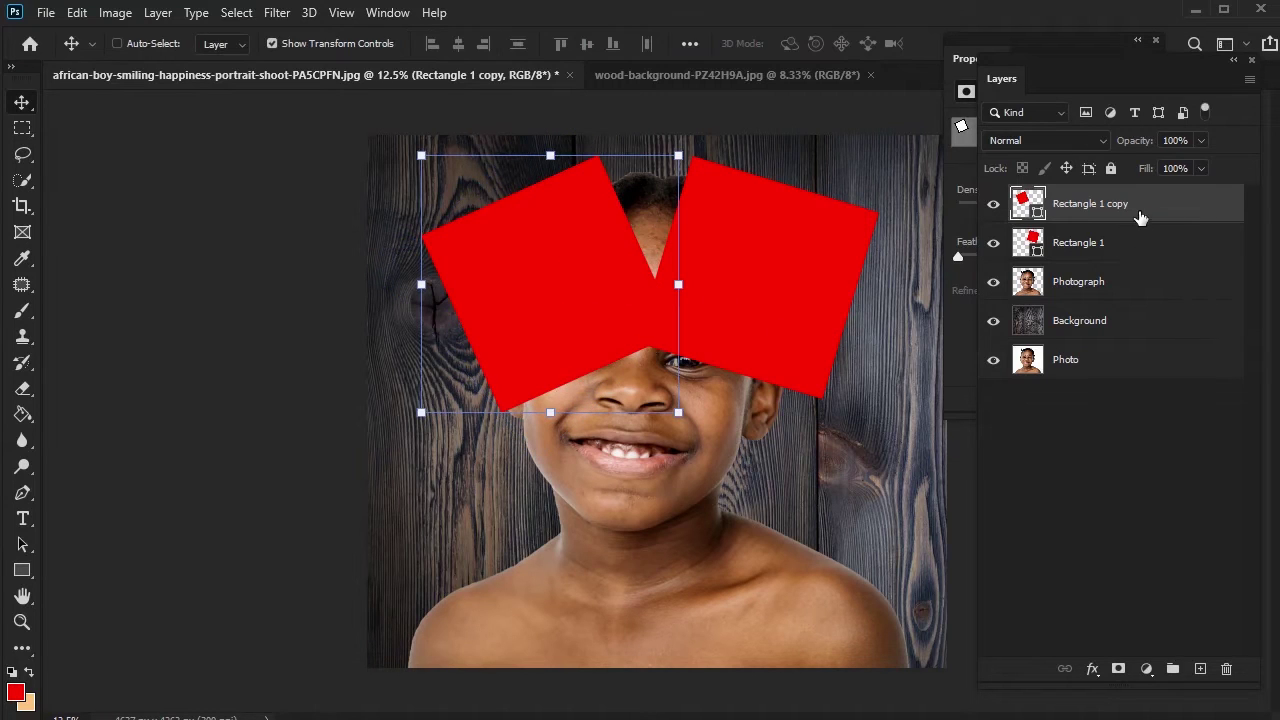
double_click(1118, 204)
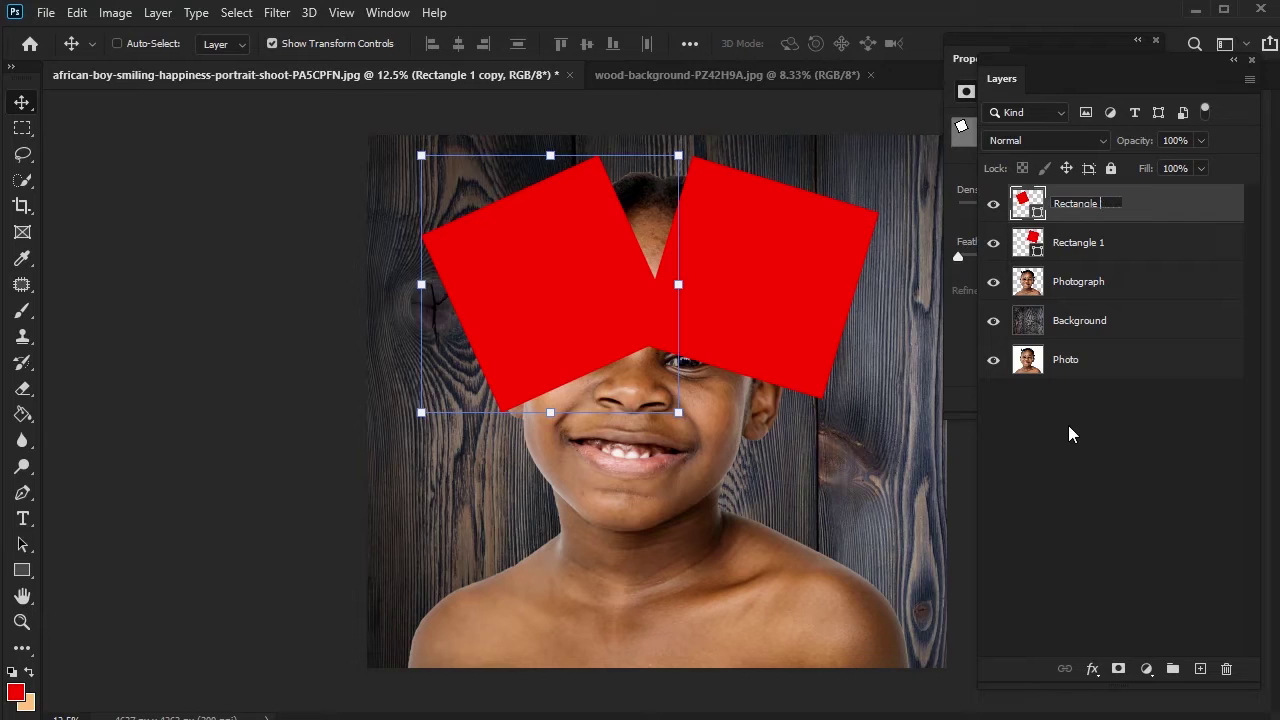
key(Return)
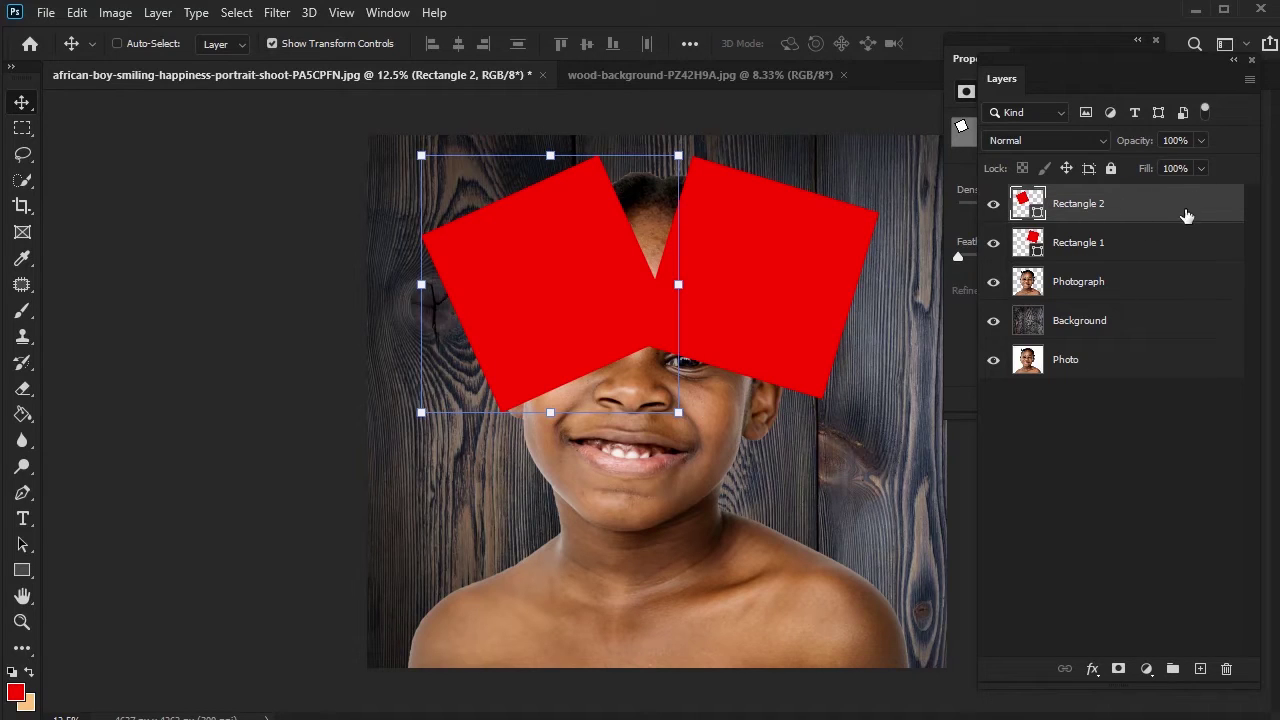
- Duplicate Rectangle 2 and place the third square lower left, tilted about 10.6°
drag(1186, 207, 1200, 668)
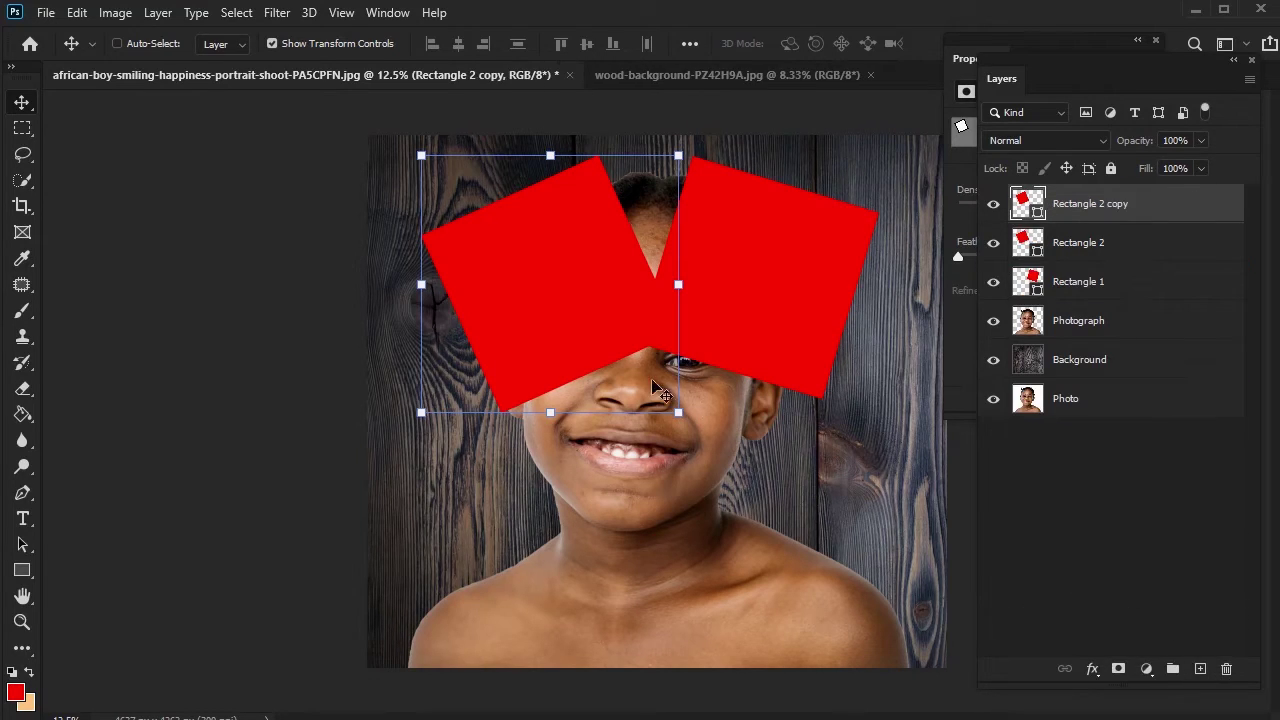
drag(583, 245, 557, 395)
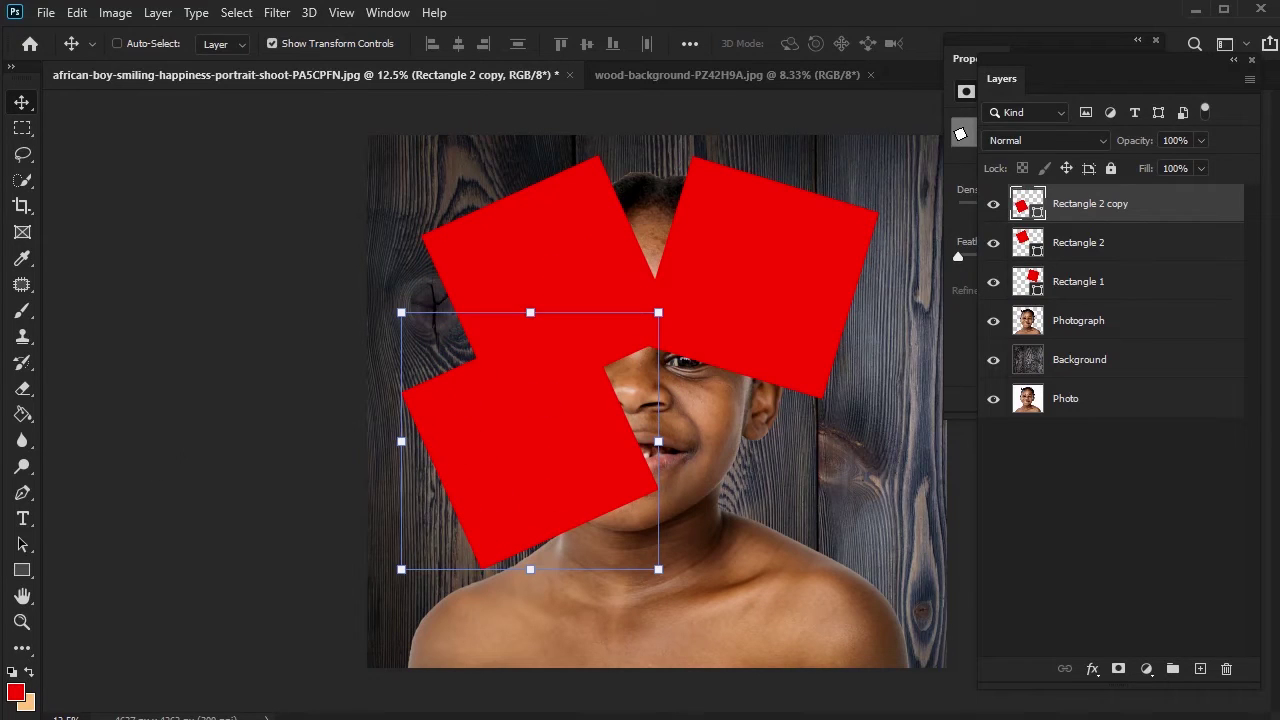
drag(681, 299, 795, 465)
drag(547, 456, 746, 429)
drag(938, 435, 962, 248)
drag(744, 418, 748, 431)
key(Return)
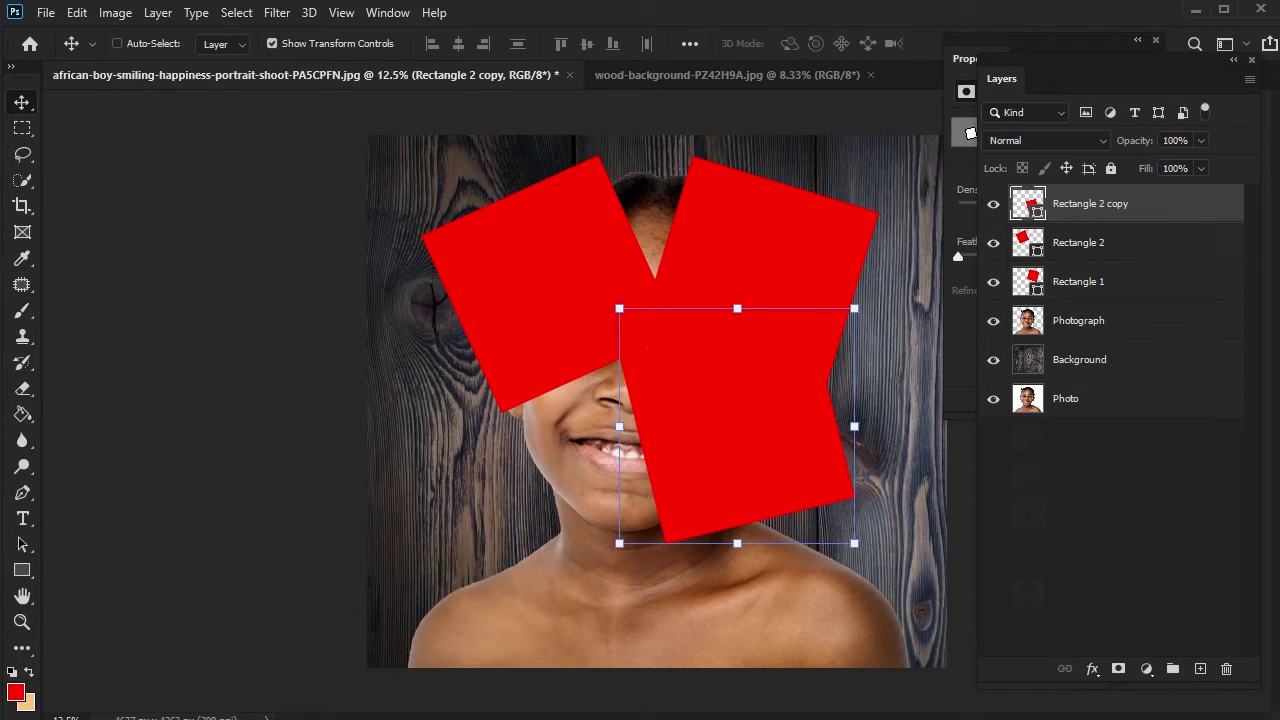
- Duplicate the third square and place the copy over the face, rotated about 39°
drag(1152, 212, 1201, 665)
drag(775, 420, 586, 409)
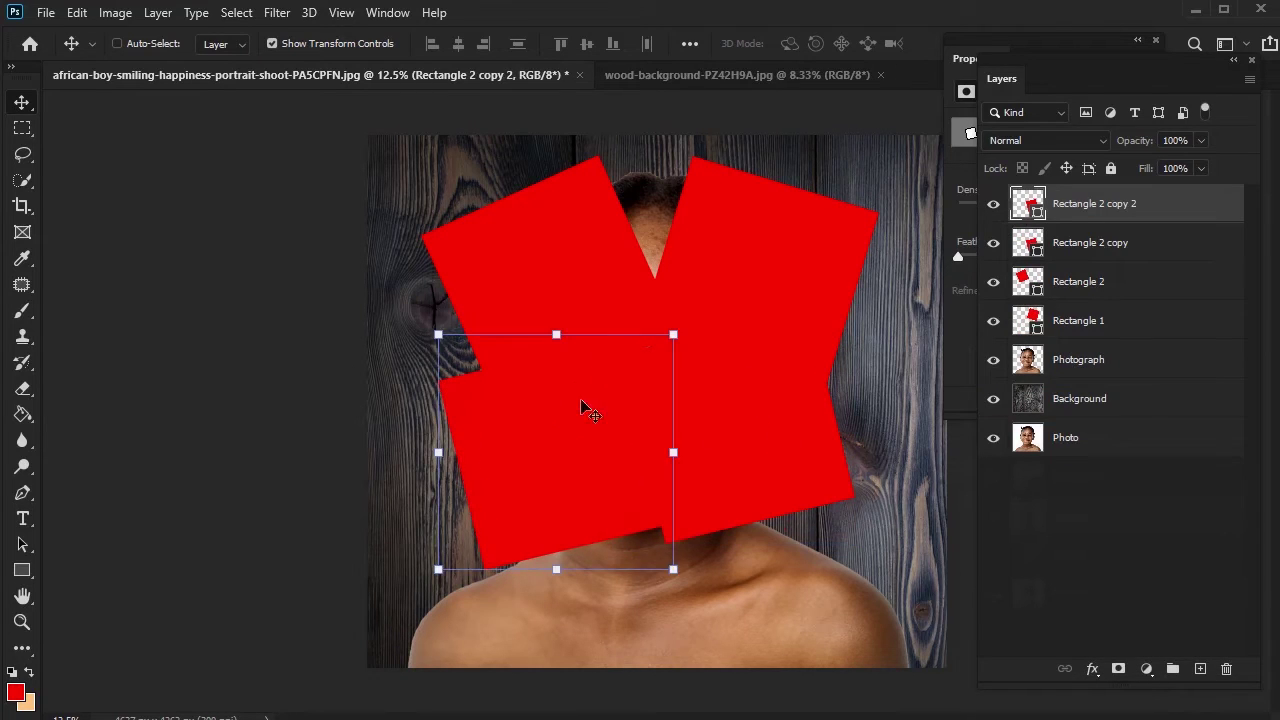
drag(686, 320, 810, 400)
drag(603, 469, 627, 427)
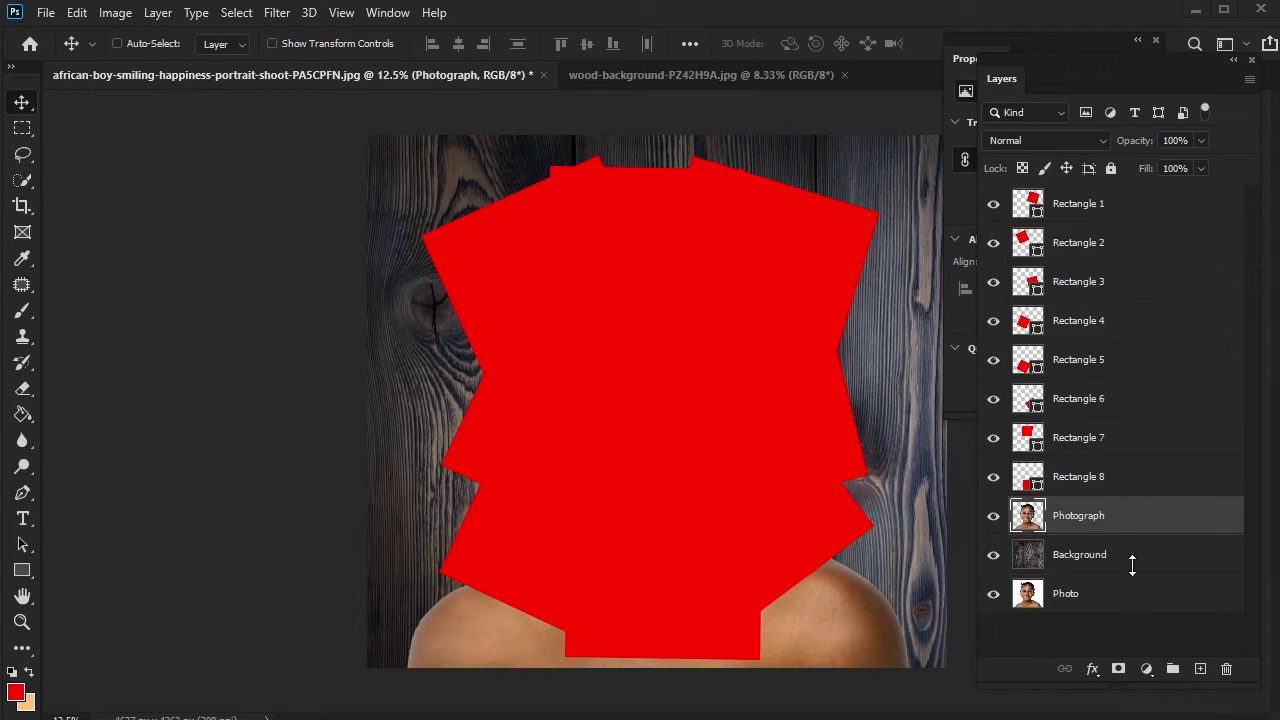
- Move the Photograph layer above Rectangle 1 and clip it to that tile
drag(1137, 514, 1141, 198)
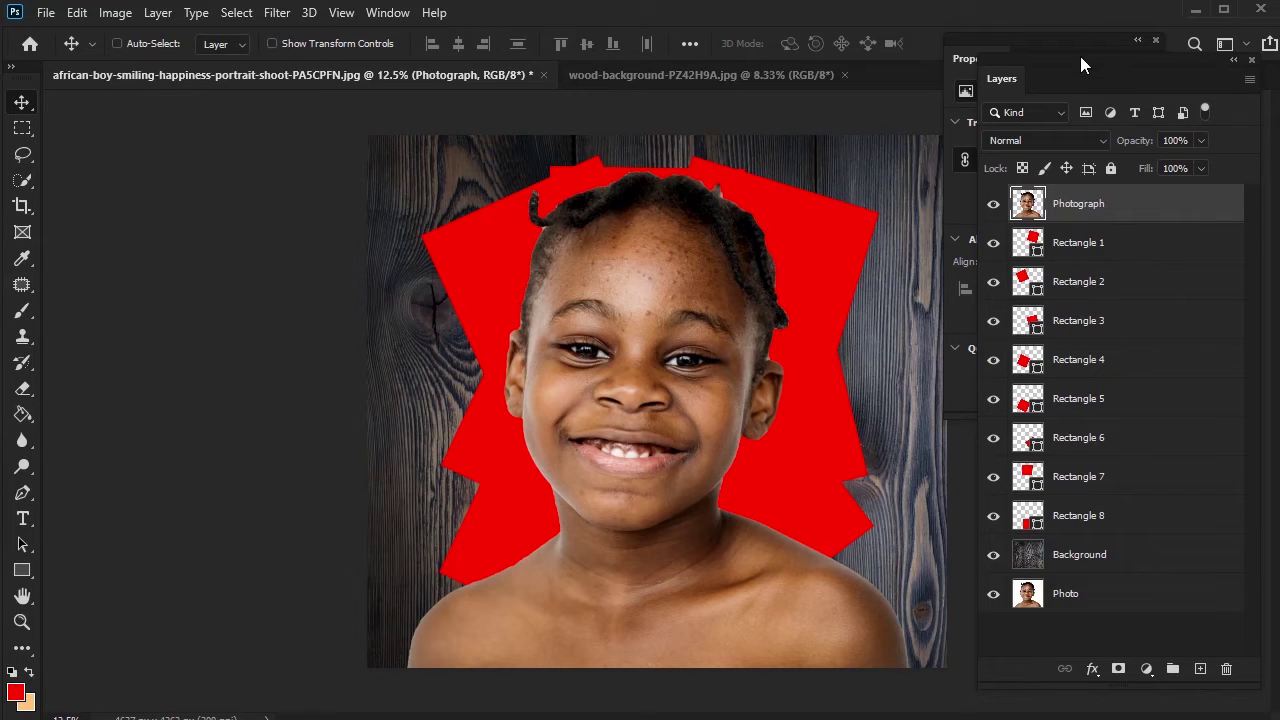
drag(1056, 61, 973, 65)
right_click(1050, 205)
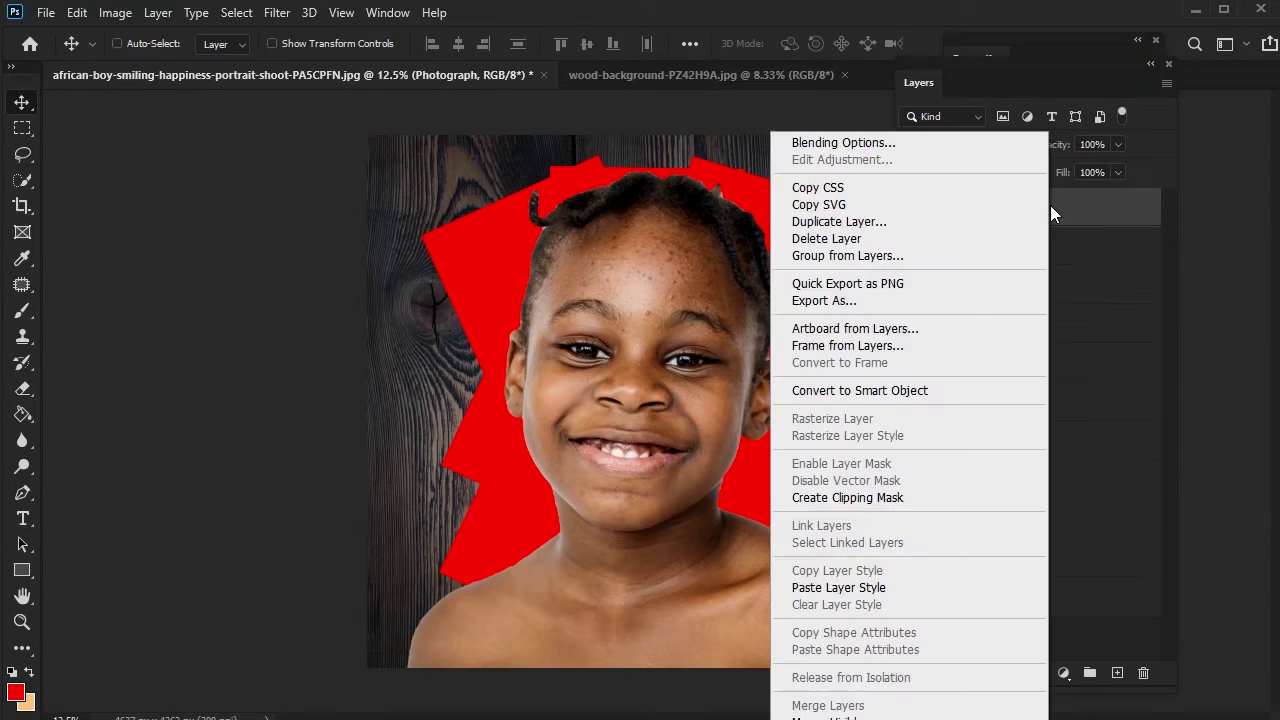
click(905, 498)
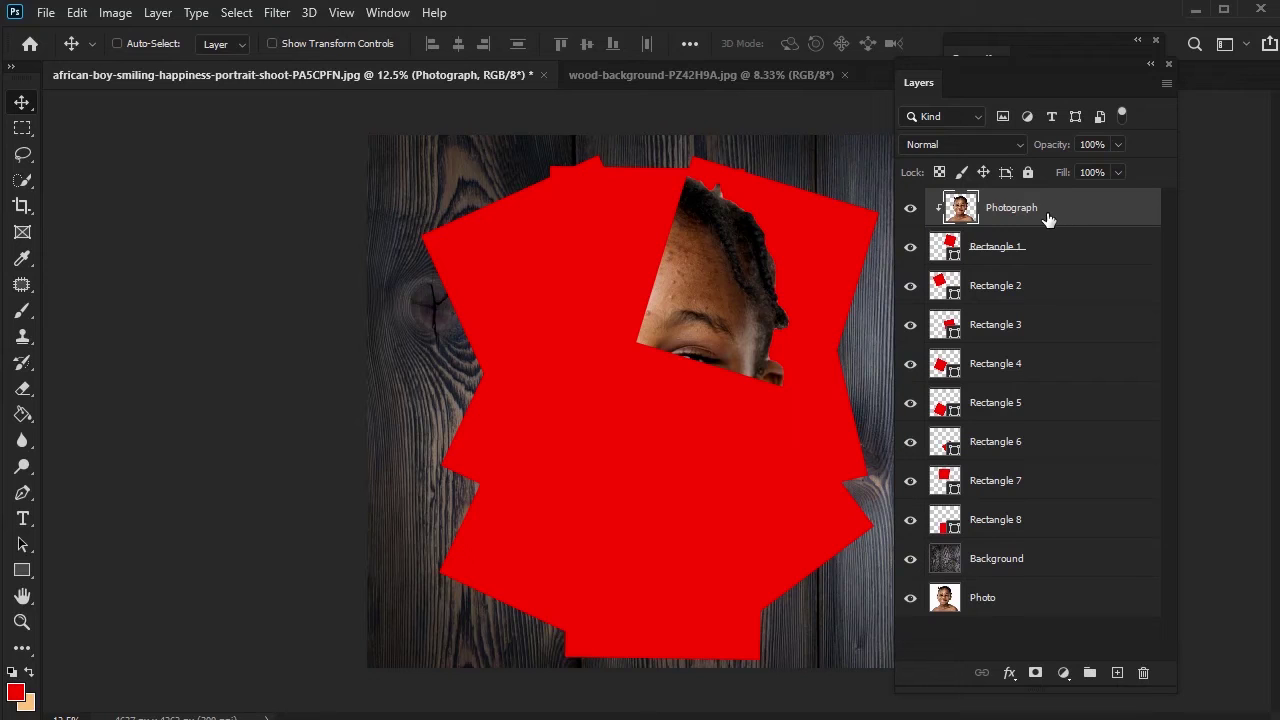
- Duplicate the Photograph layer, place the copy below Rectangle 1, and clip it to Rectangle 2
right_click(991, 208)
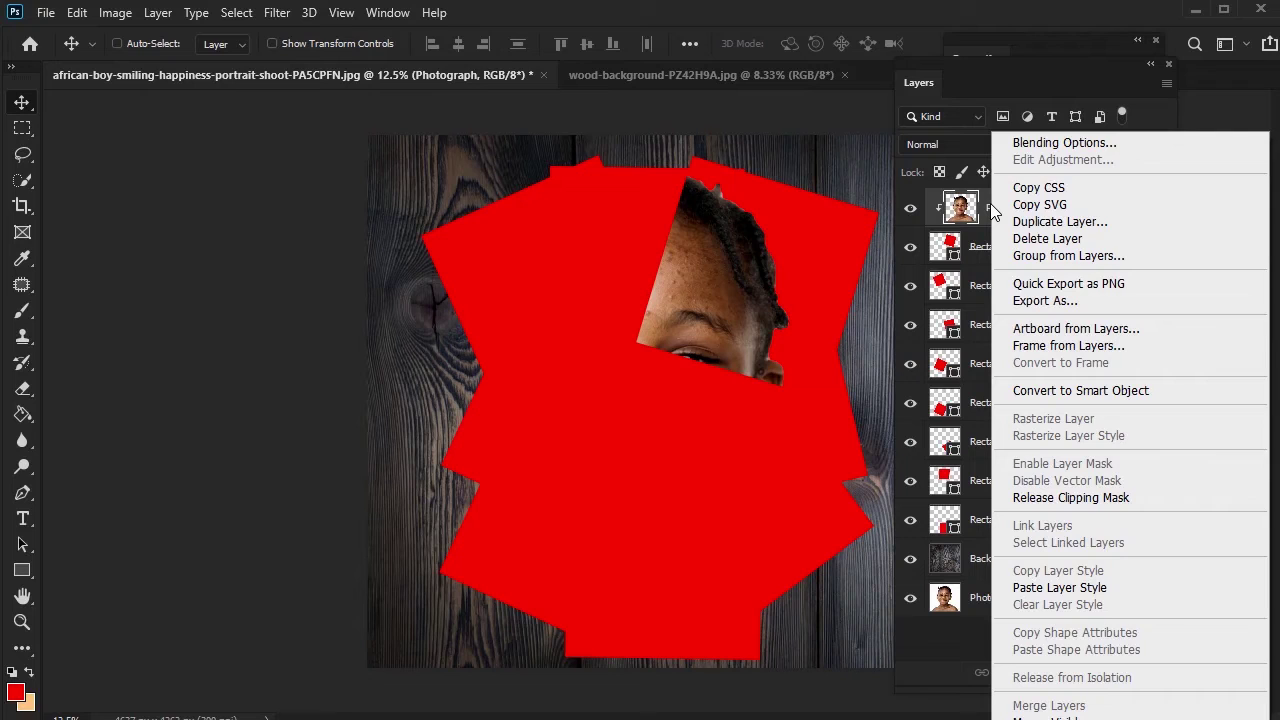
click(1055, 224)
key(Return)
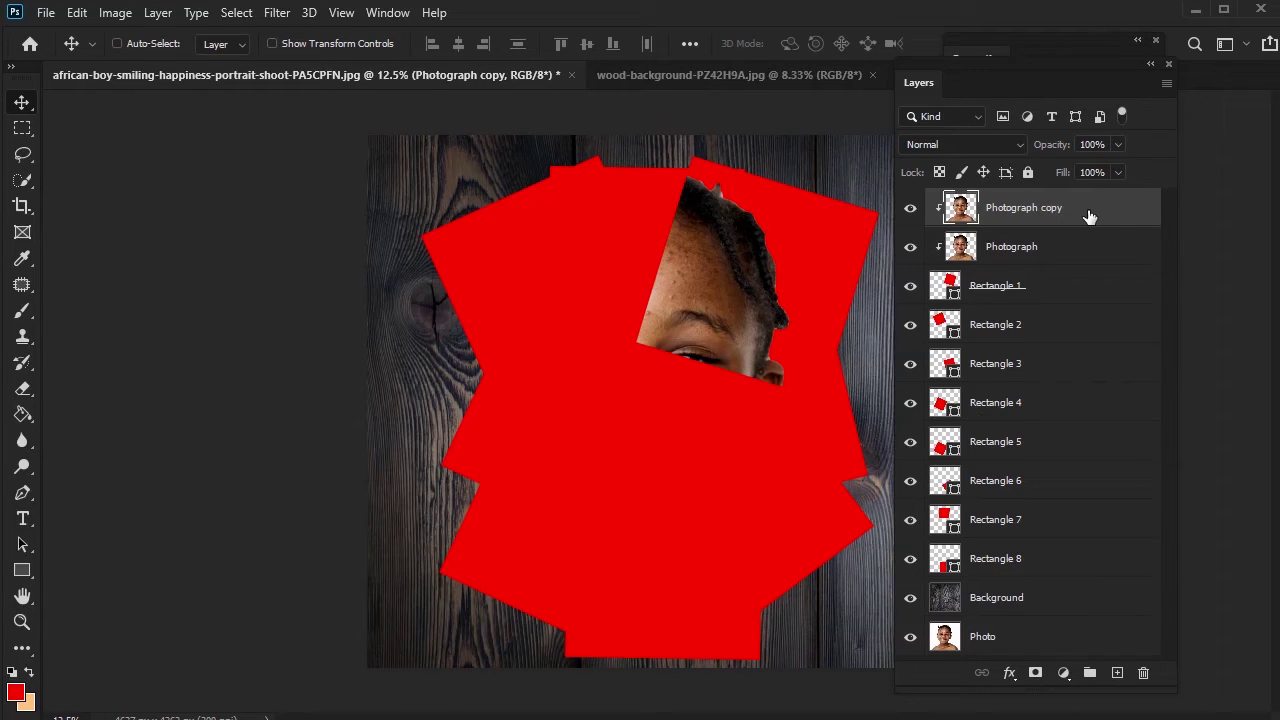
drag(1090, 217, 1064, 321)
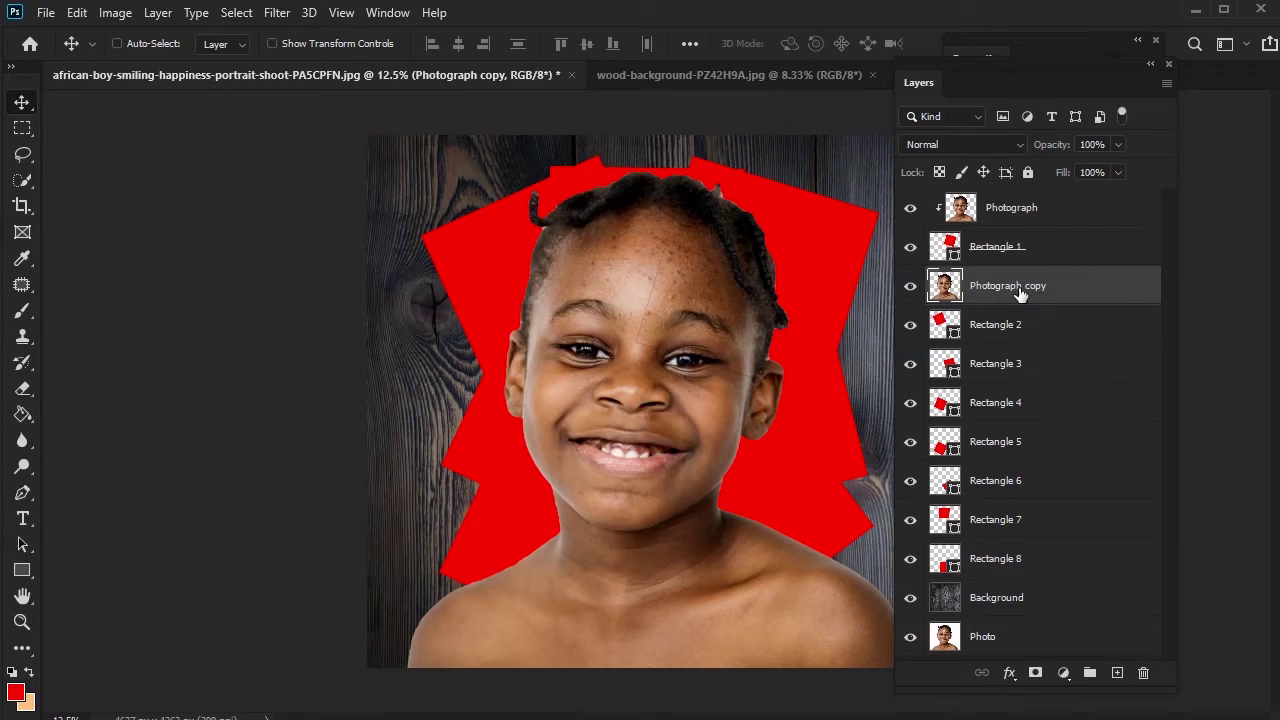
right_click(1003, 296)
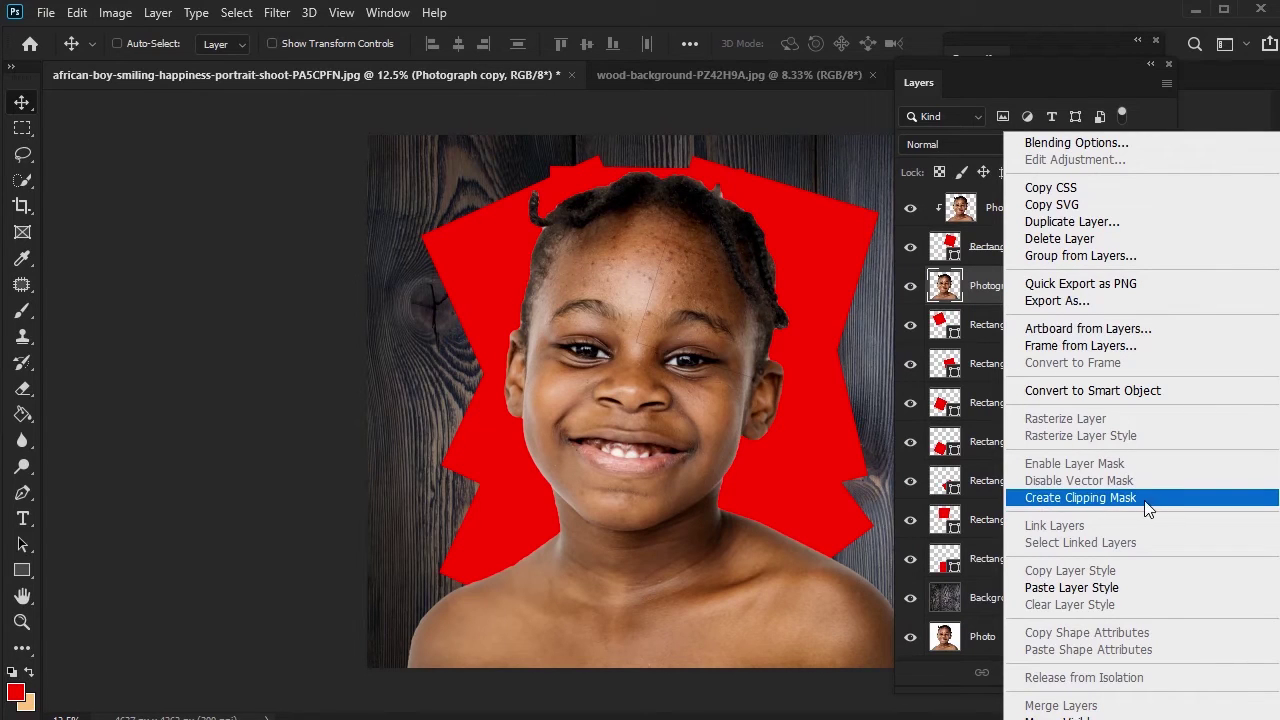
click(1072, 508)
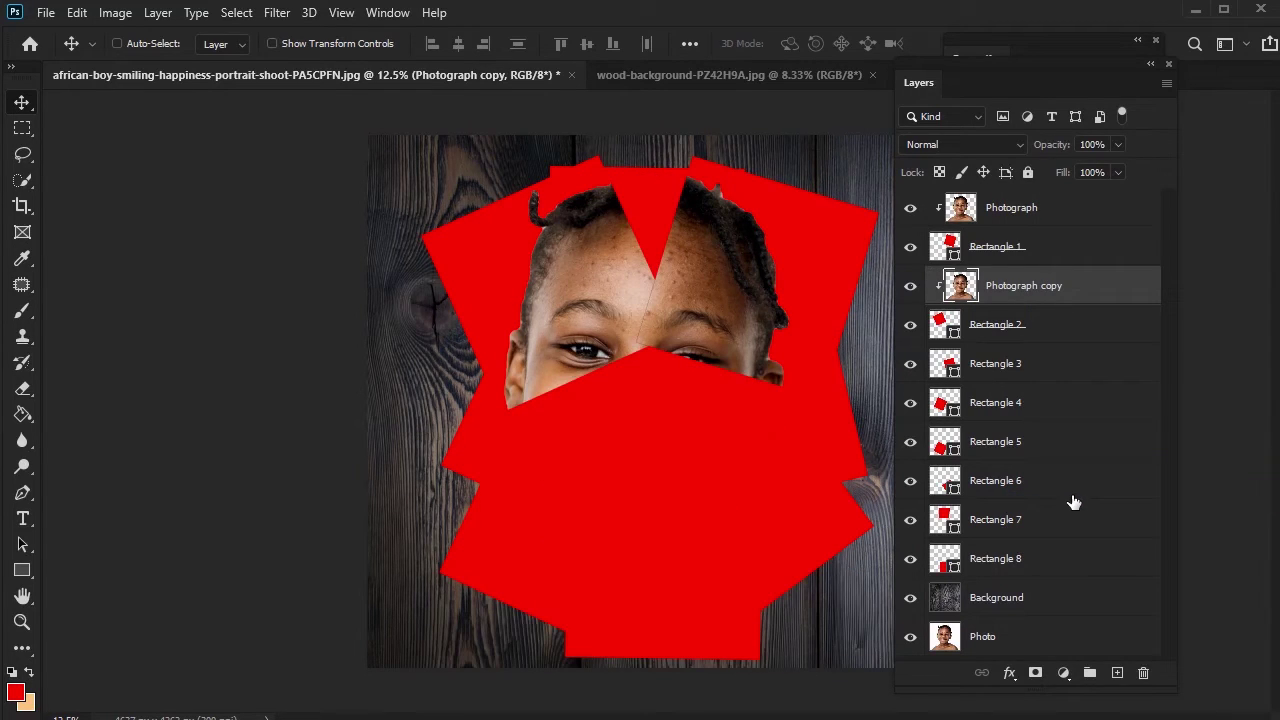
- Clip Photograph copy 2 to Rectangle 3 and a new Photograph copy 3 to Rectangle 4
drag(1088, 296, 1051, 391)
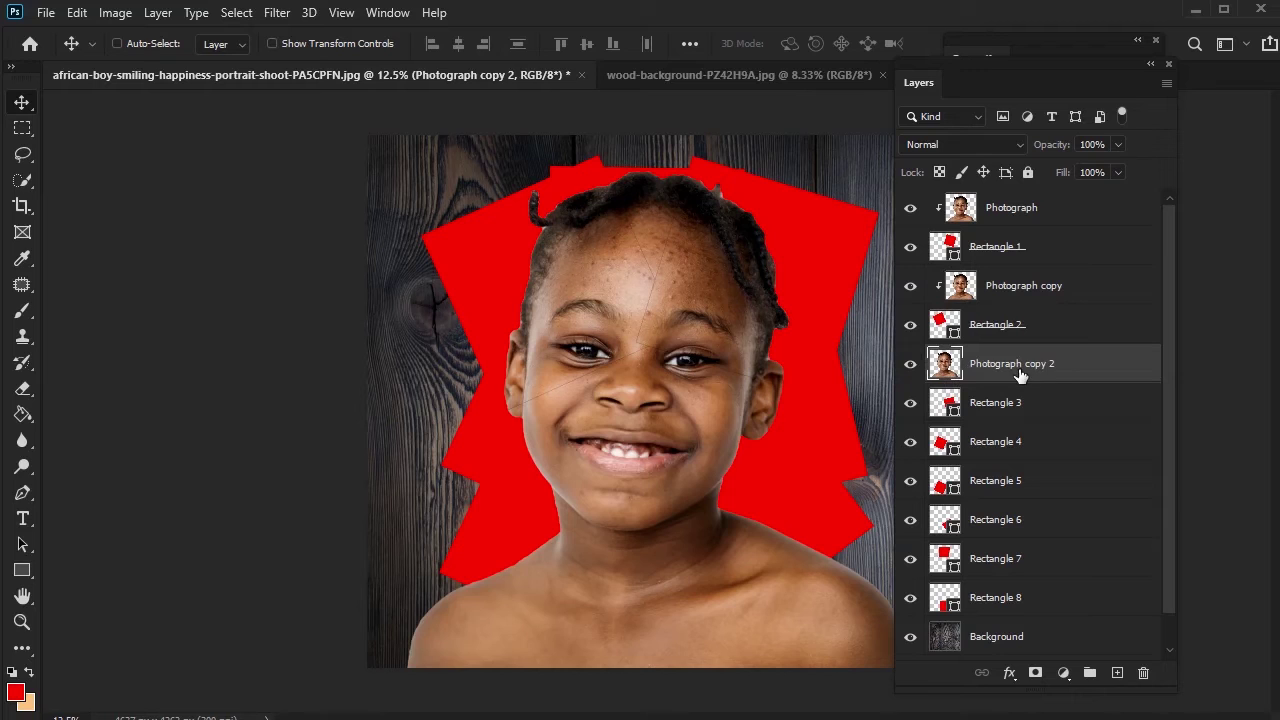
right_click(1022, 370)
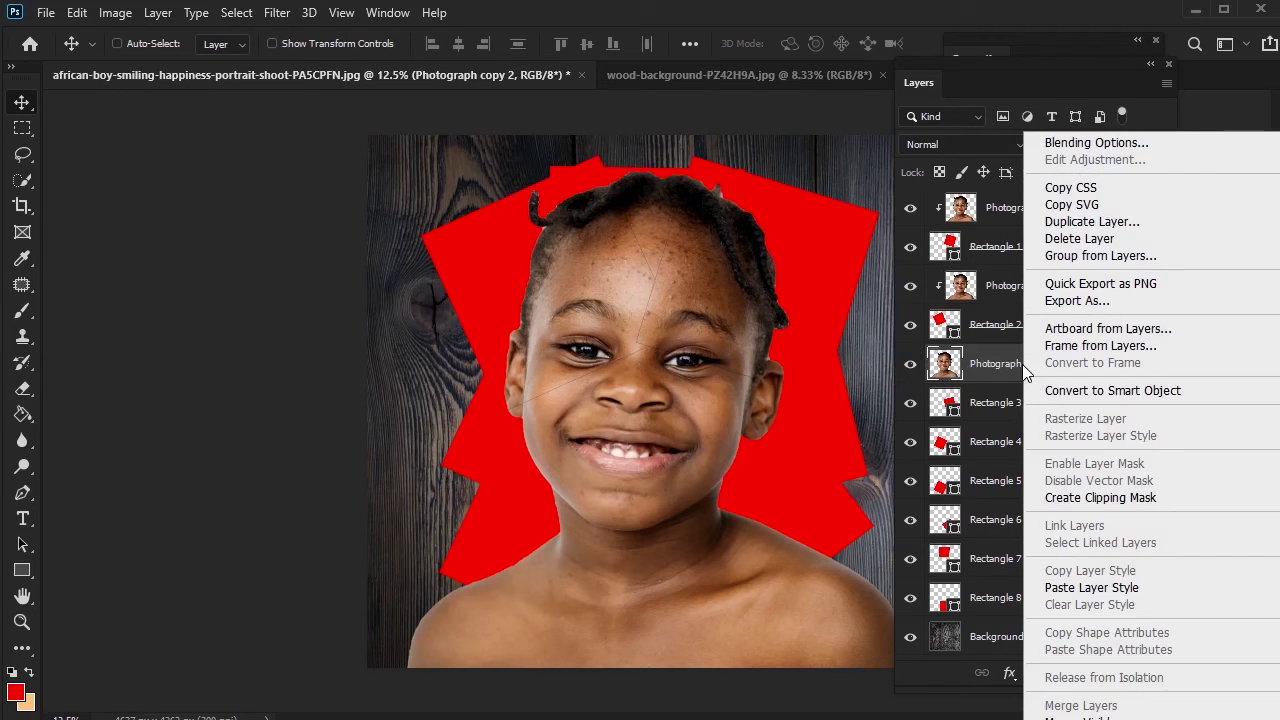
click(1053, 498)
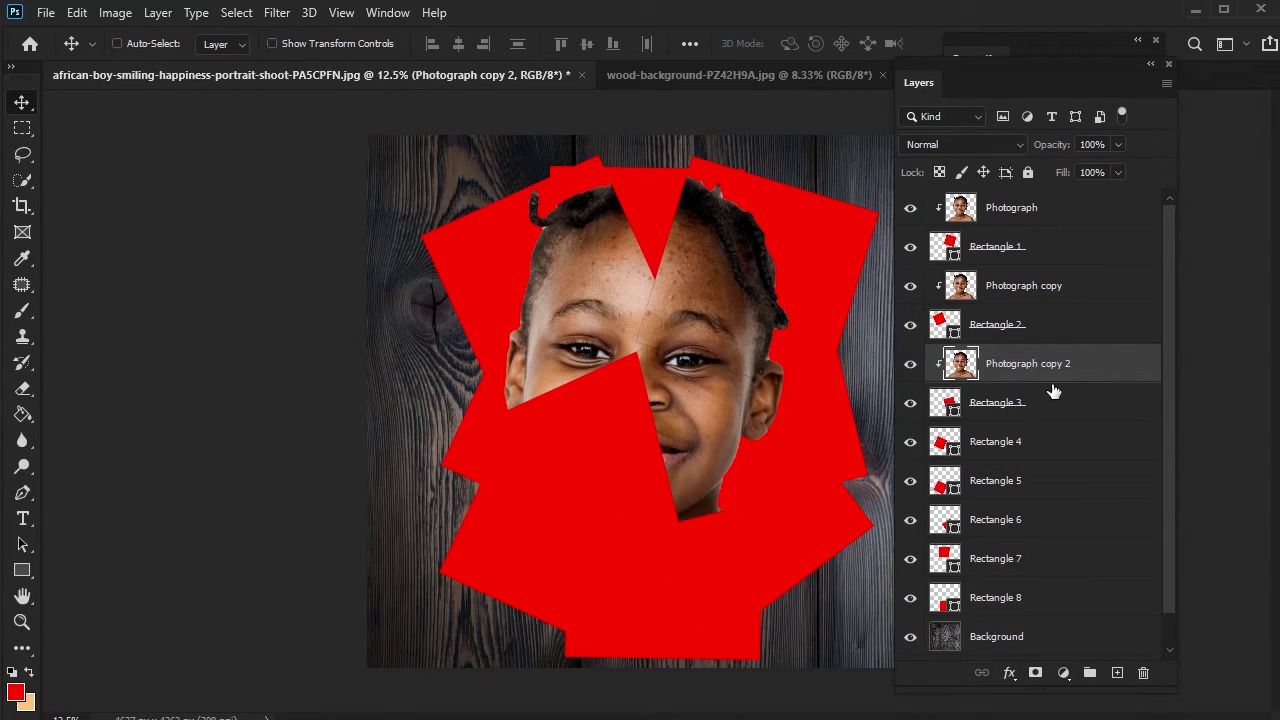
key(ctrl+j)
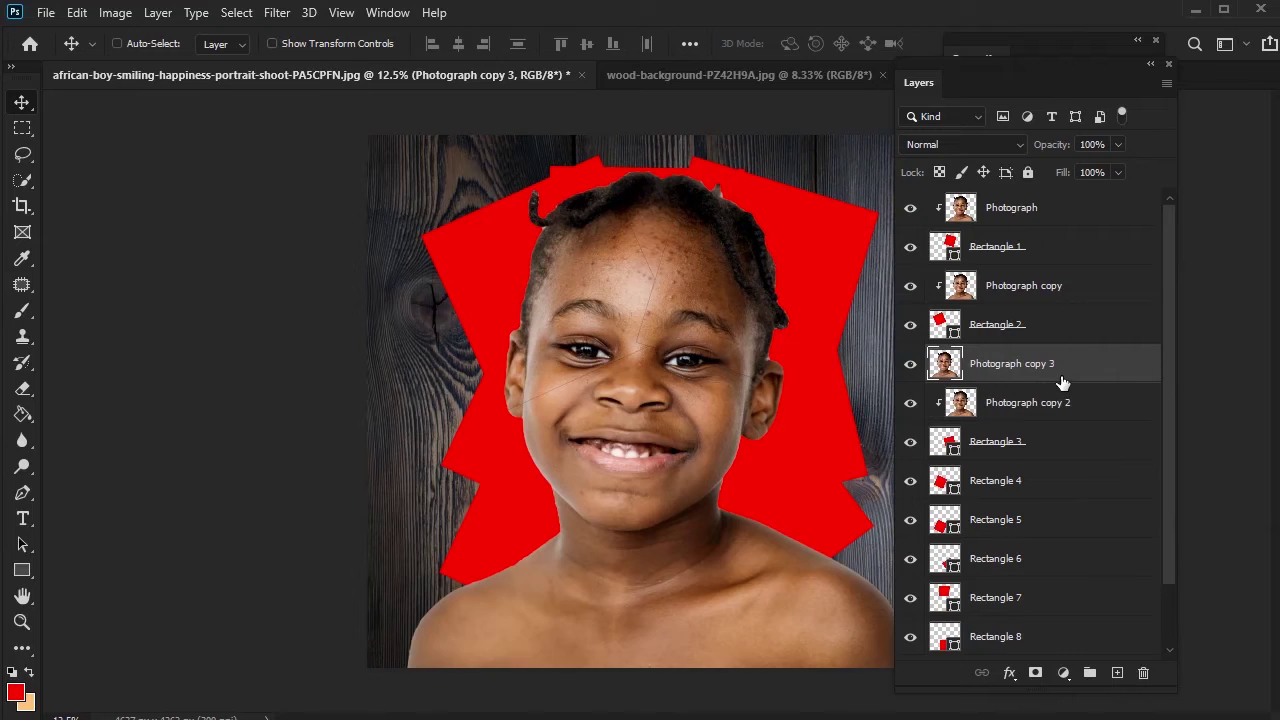
drag(1048, 366, 1051, 469)
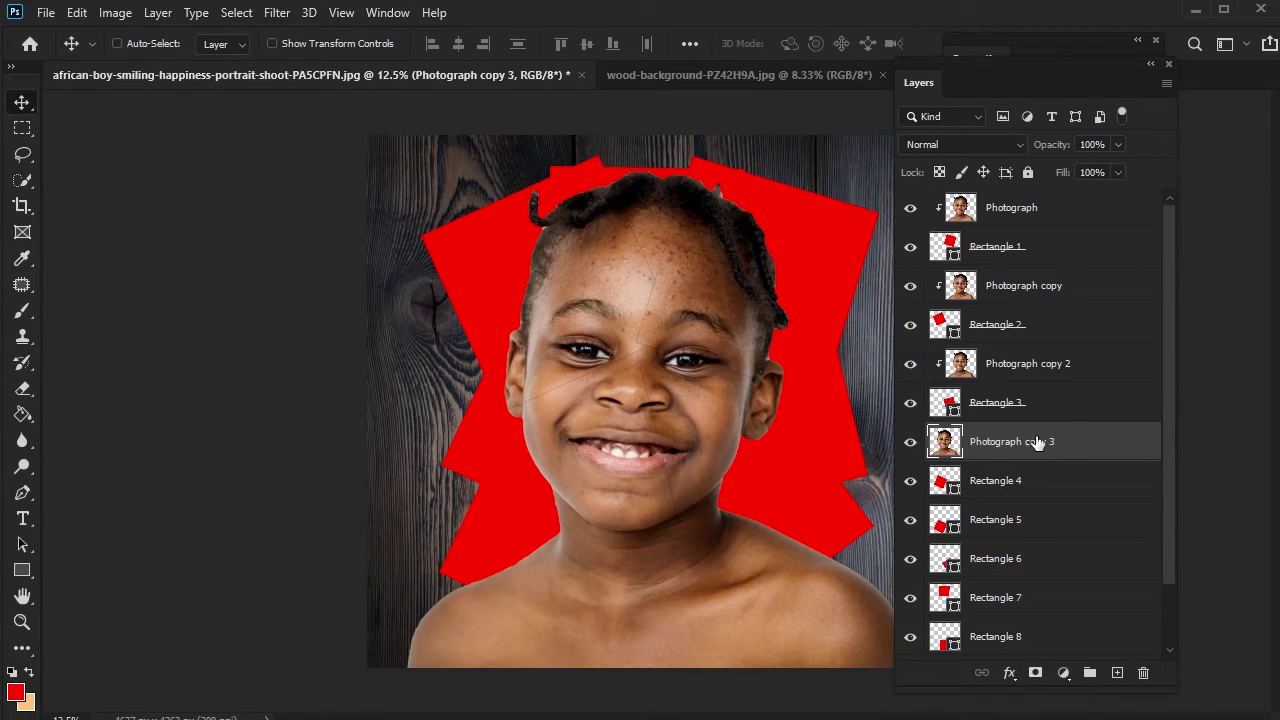
right_click(1041, 446)
click(934, 498)
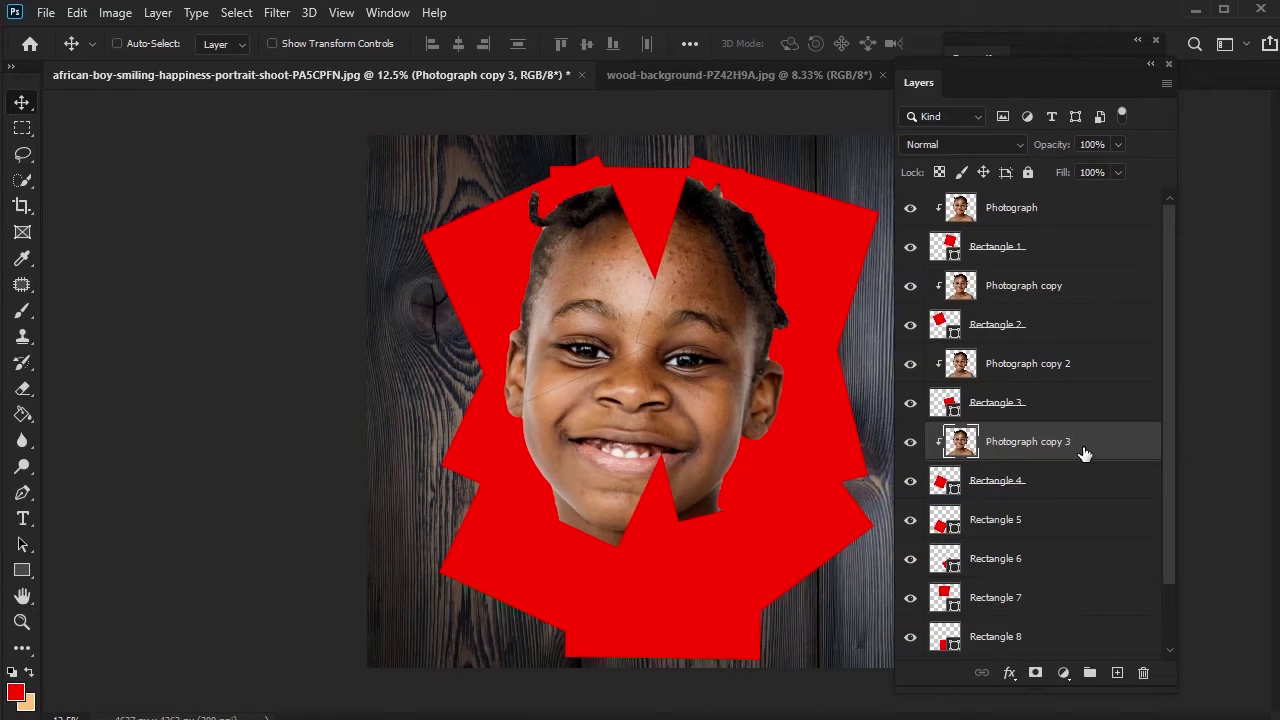
- Duplicate Photograph copy 4 and clip it to Rectangle 5, then select Rectangle 1
key(ctrl+j)
drag(1080, 446, 1035, 520)
right_click(1030, 520)
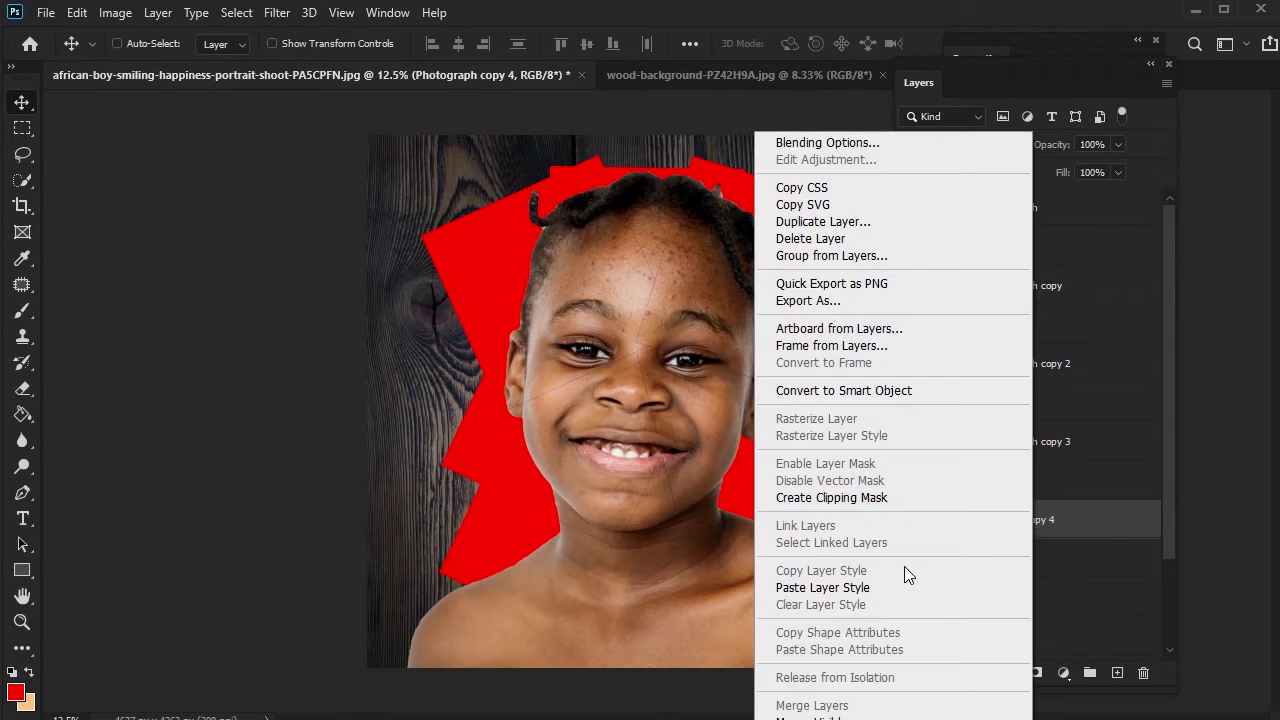
click(870, 497)
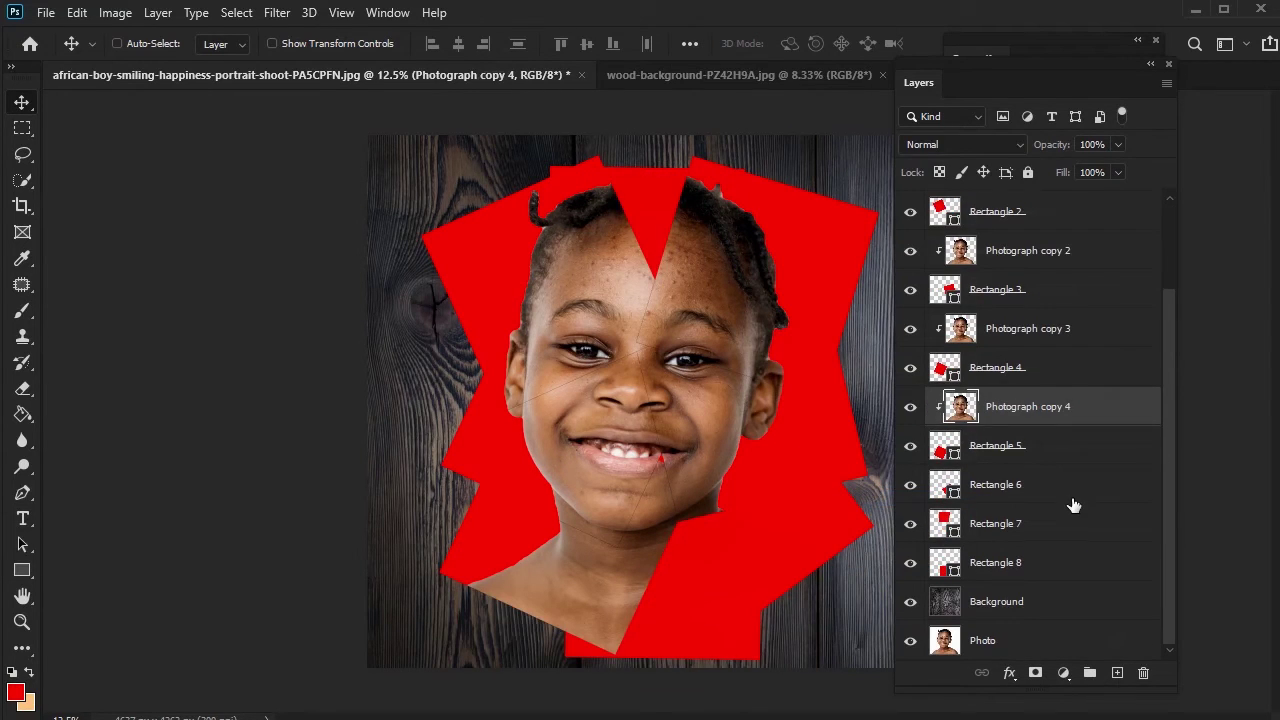
scroll(1097, 580, up, 2)
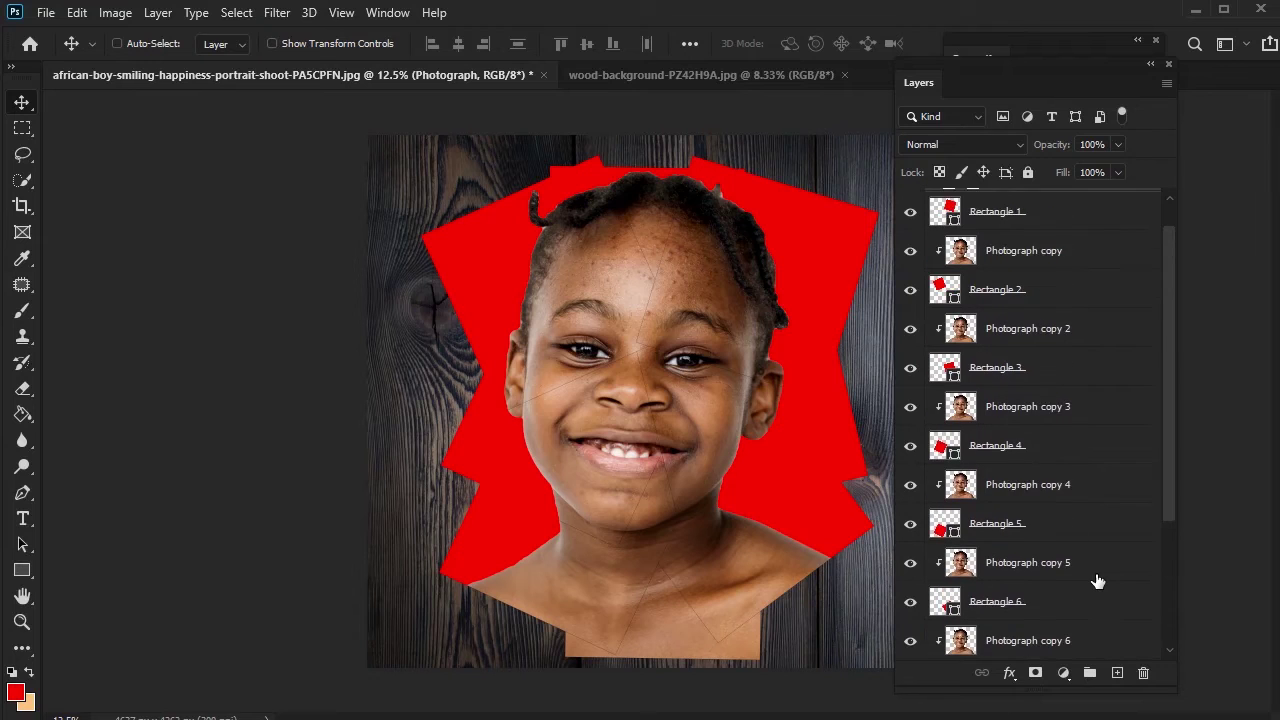
scroll(1097, 580, up, 1)
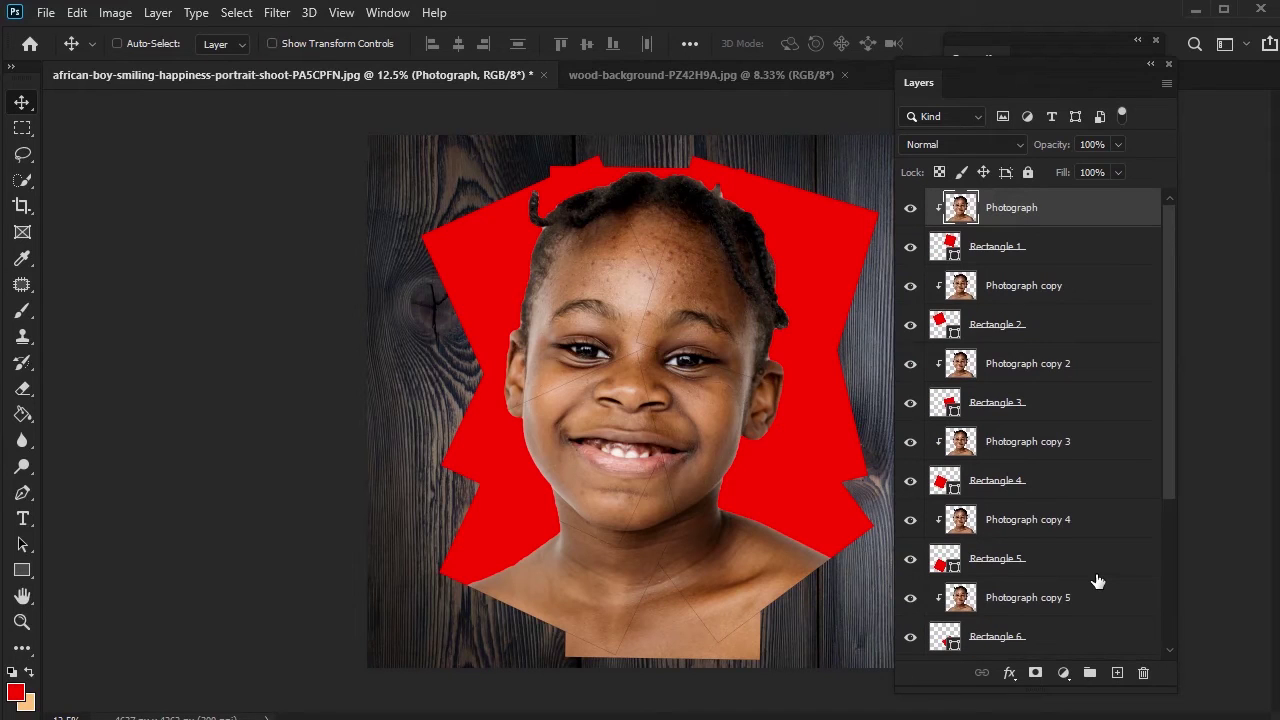
click(1083, 256)
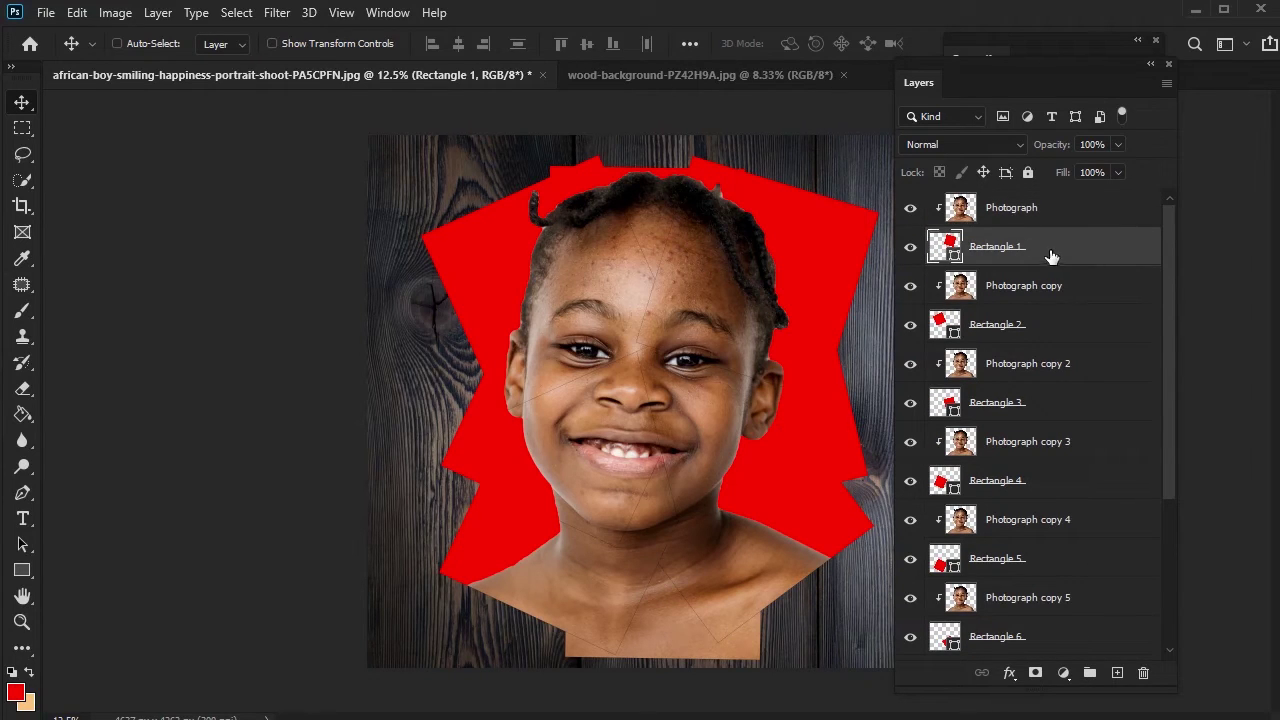
- Give Rectangle 1 a white 40 px inside Stroke layer effect
click(1011, 673)
click(1072, 719)
drag(372, 218, 547, 162)
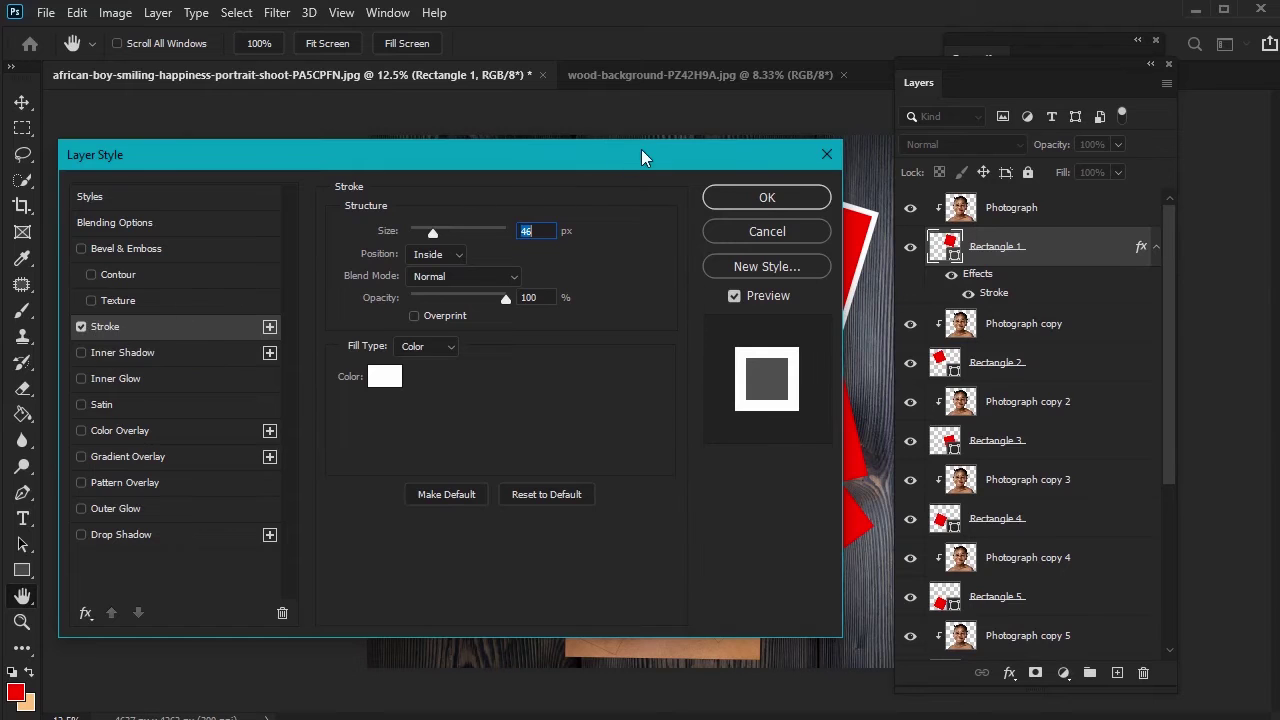
drag(641, 149, 483, 118)
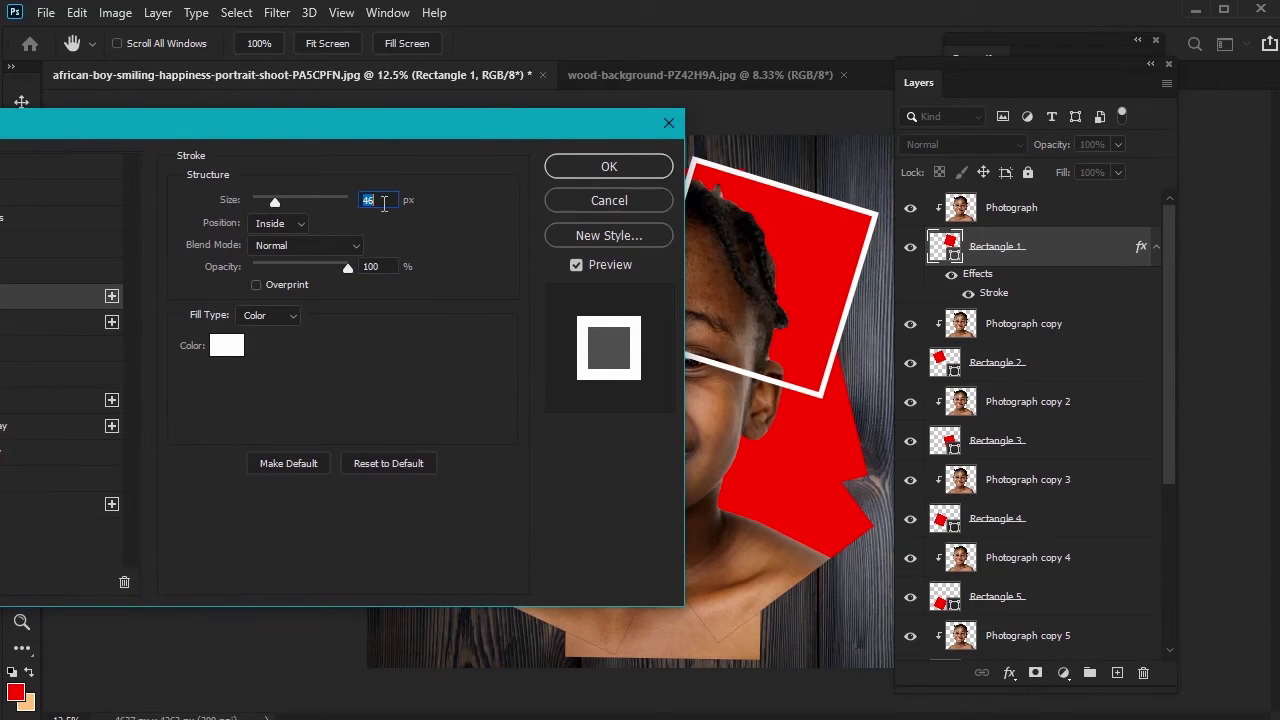
text(40)
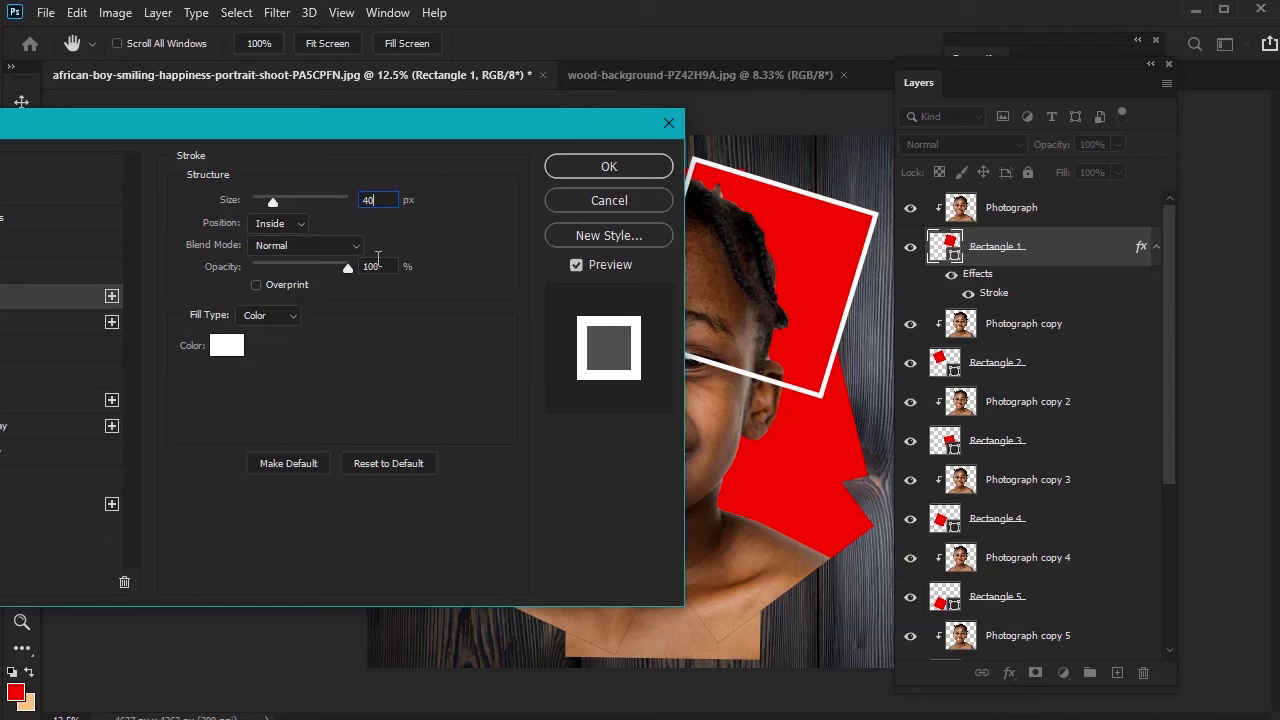
drag(463, 128, 674, 122)
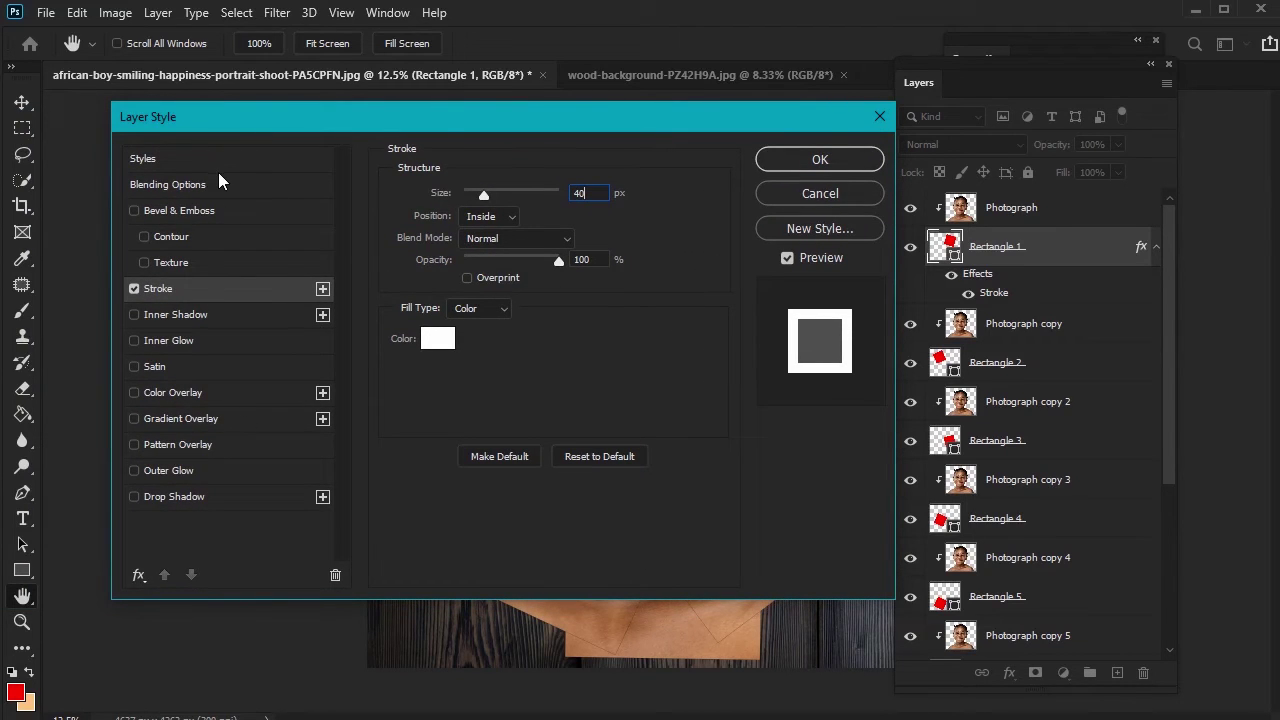
- Add a Drop Shadow to Rectangle 1 with 60% opacity, 100 px size, and 0 px distance
click(162, 498)
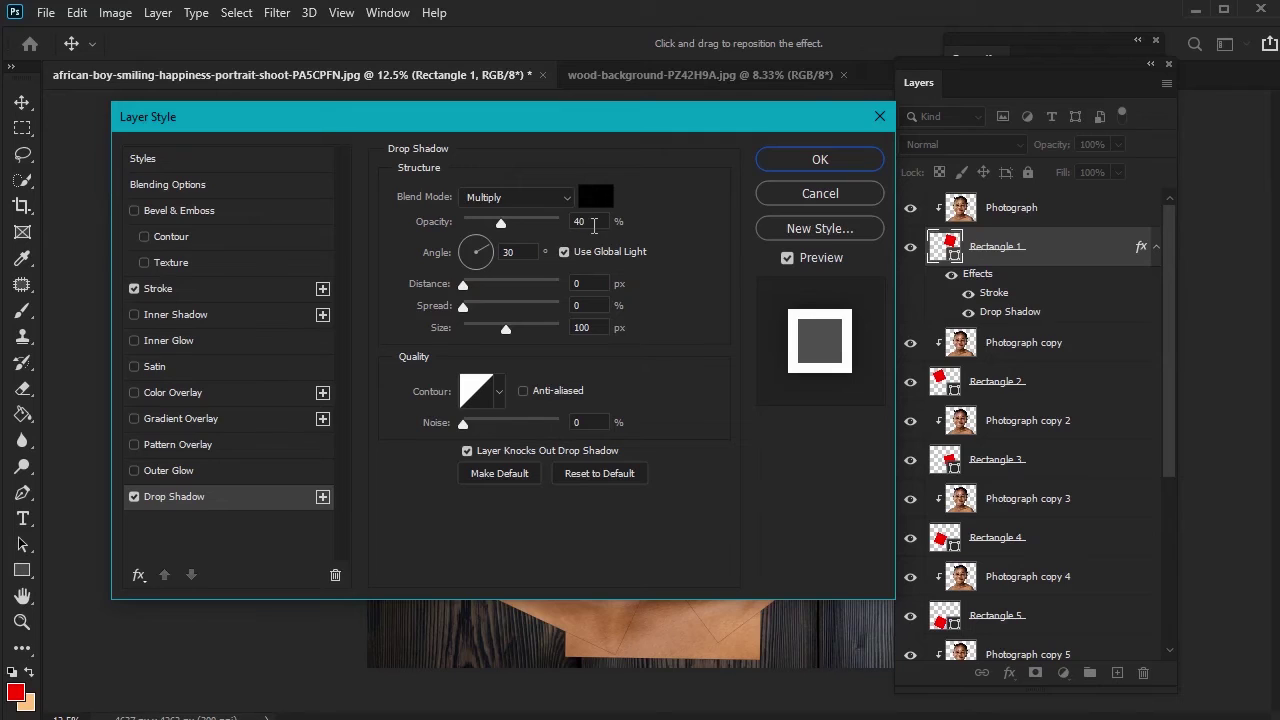
drag(594, 225, 573, 221)
text(60)
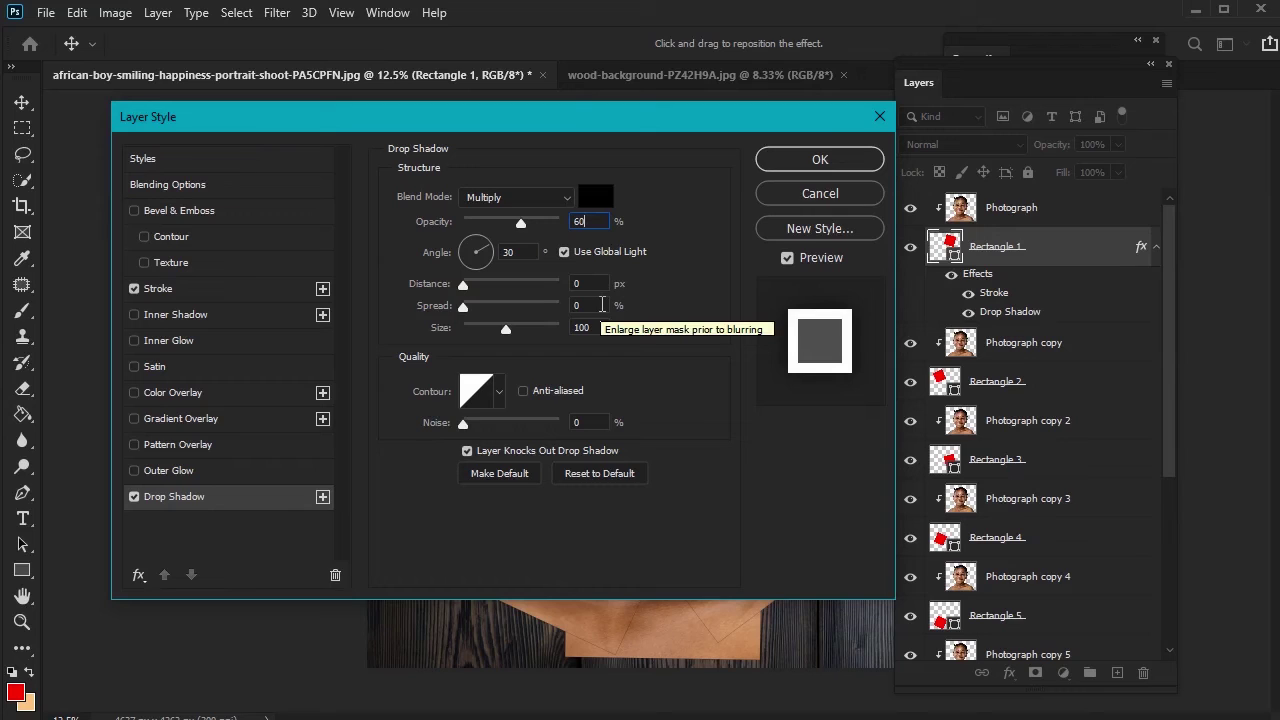
click(597, 330)
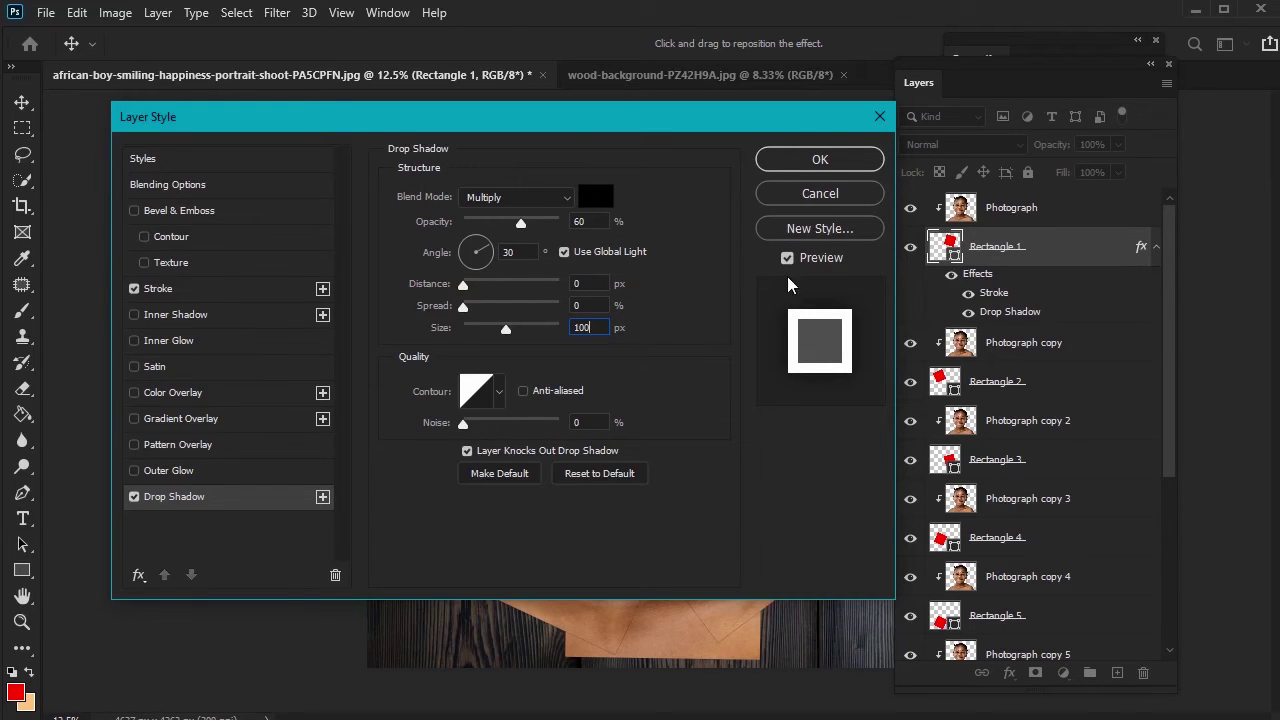
drag(813, 124, 486, 158)
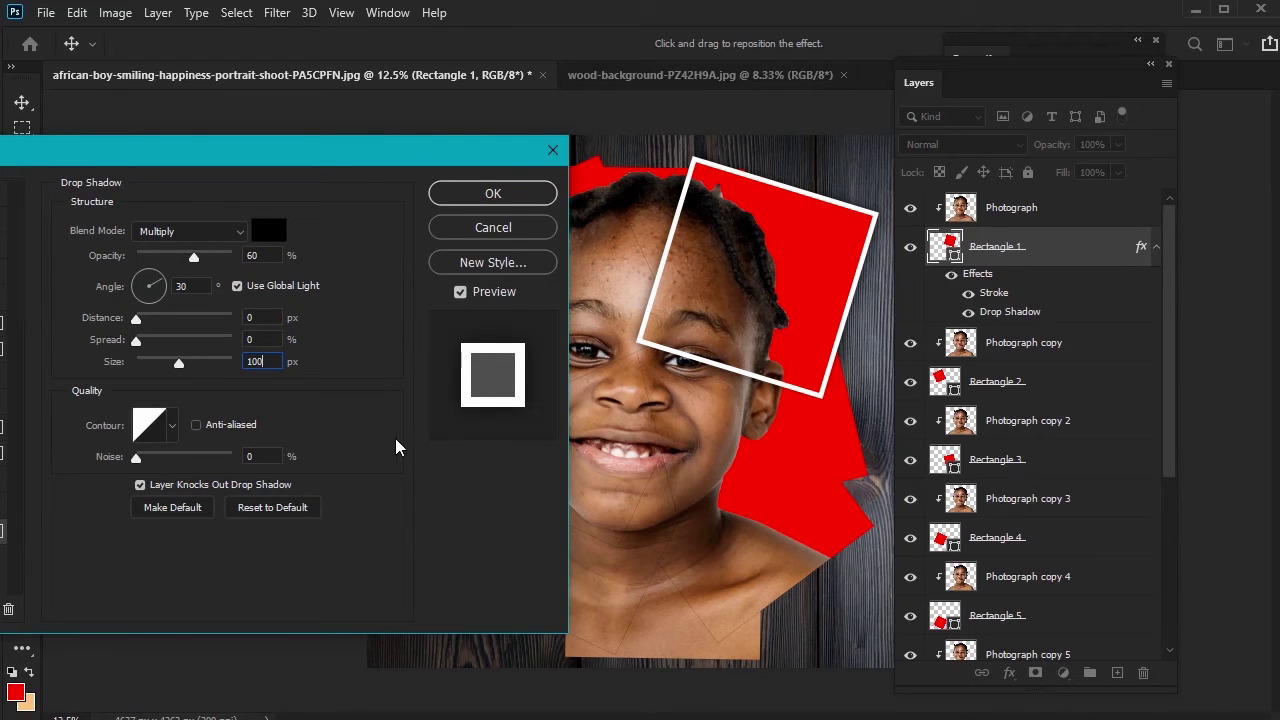
mouse_move(137, 318)
mouse_down()
mouse_move(190, 321)
mouse_move(127, 321)
mouse_up()
mouse_move(197, 258)
mouse_down()
mouse_move(113, 270)
mouse_move(205, 272)
mouse_move(185, 270)
mouse_up()
text(60)
click(493, 195)
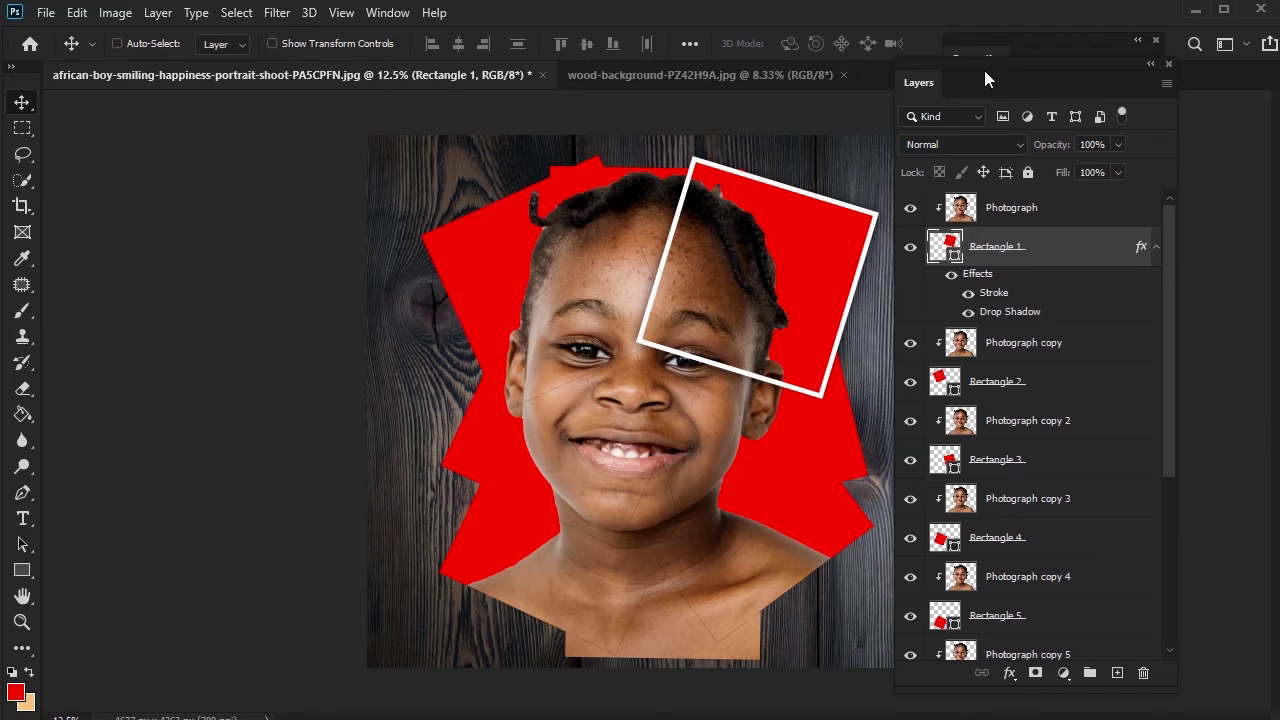
- Copy Rectangle 1's layer style and paste it onto Rectangle 2
drag(984, 70, 971, 62)
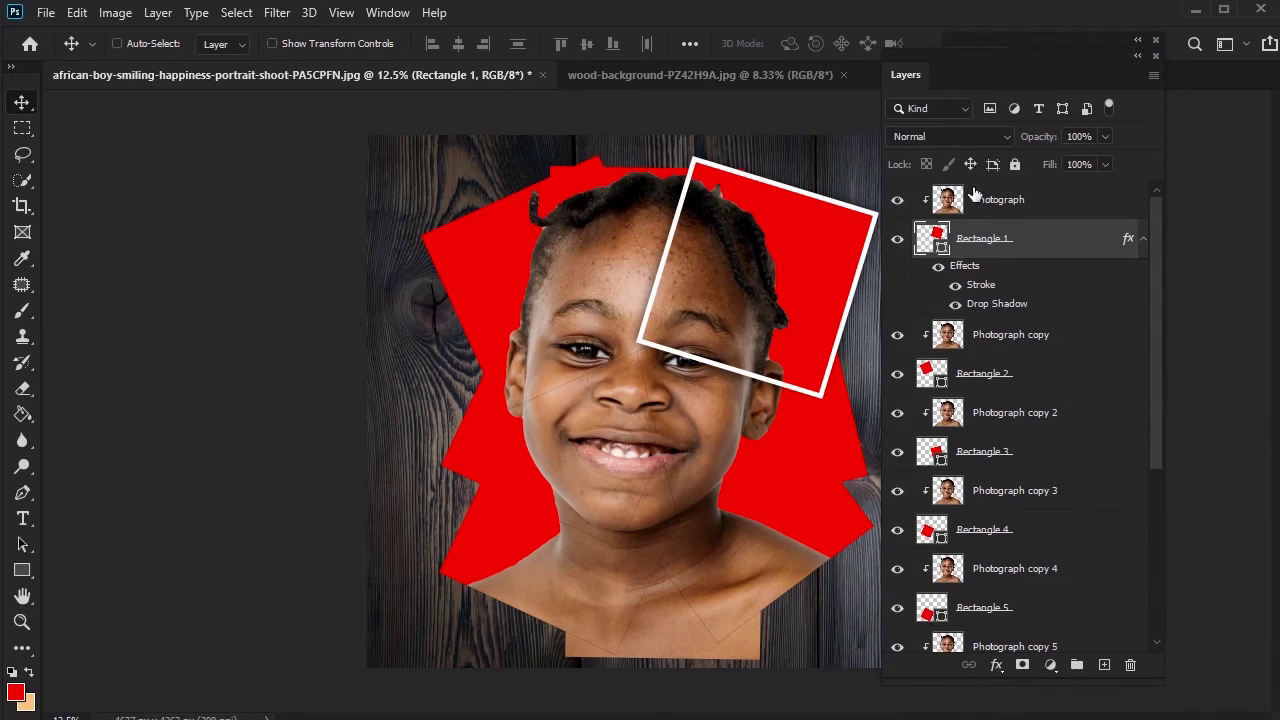
right_click(1045, 248)
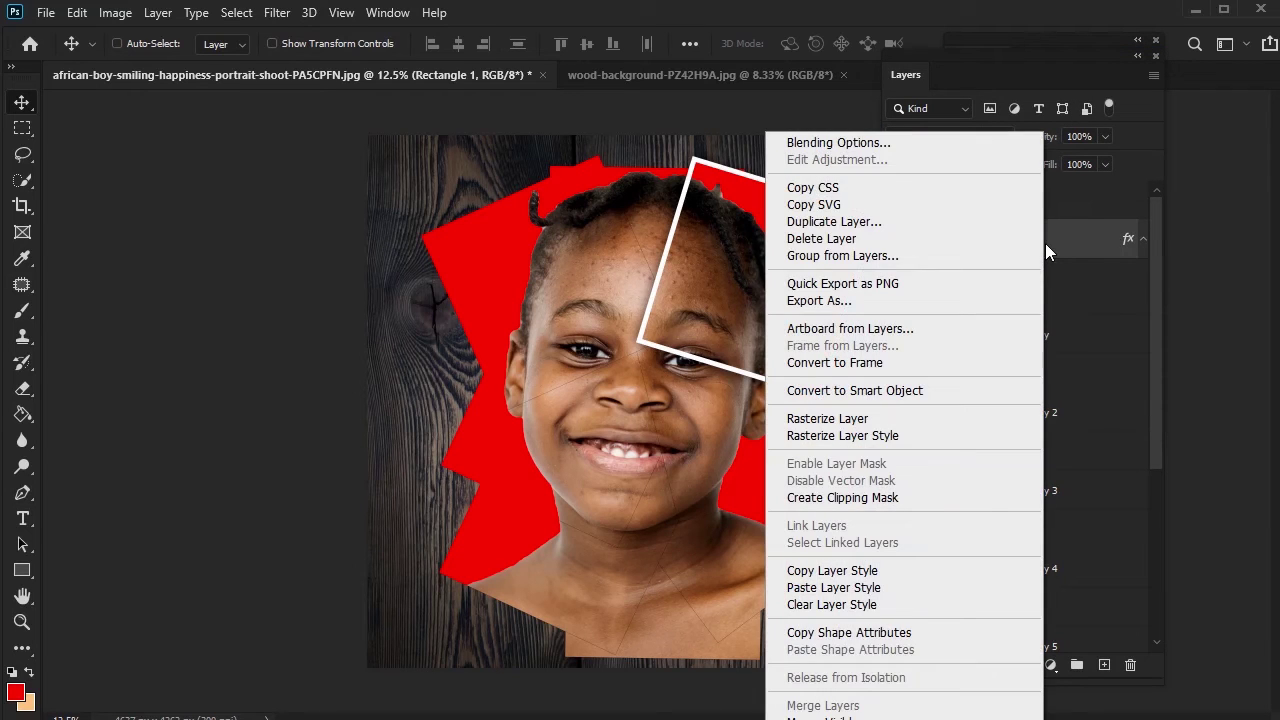
click(891, 574)
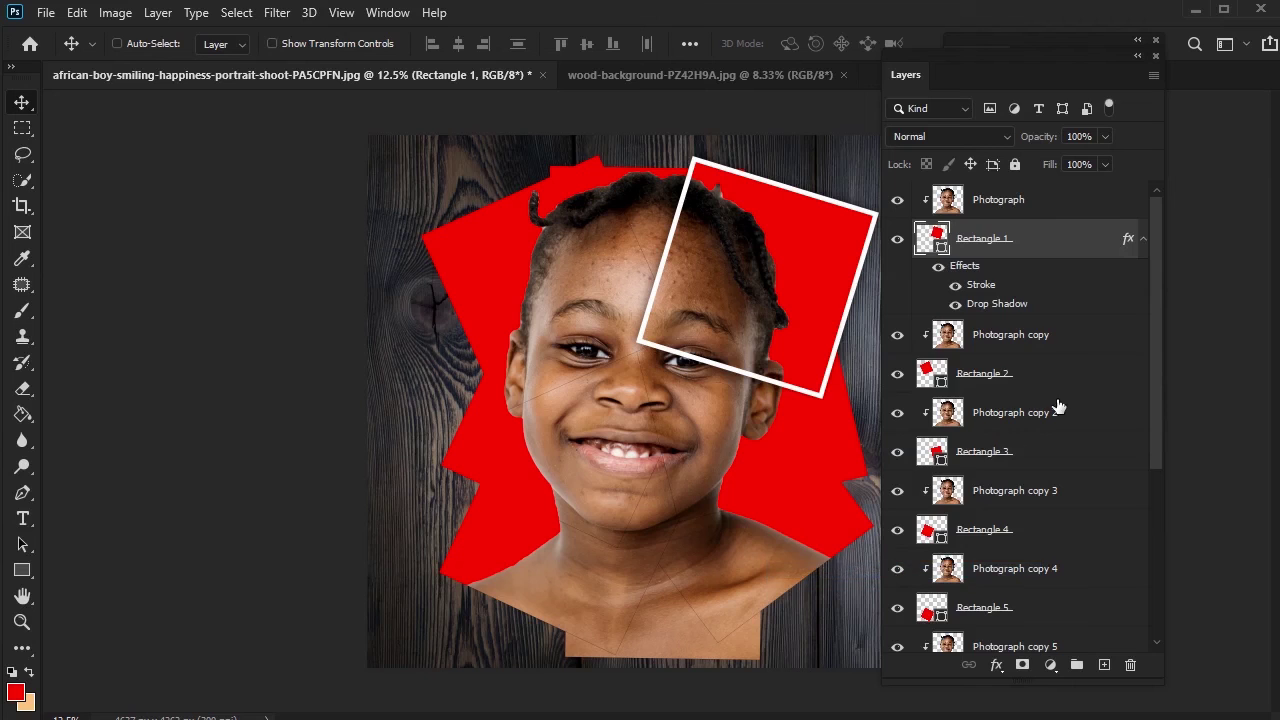
scroll(1060, 404, down, 1)
click(1040, 335)
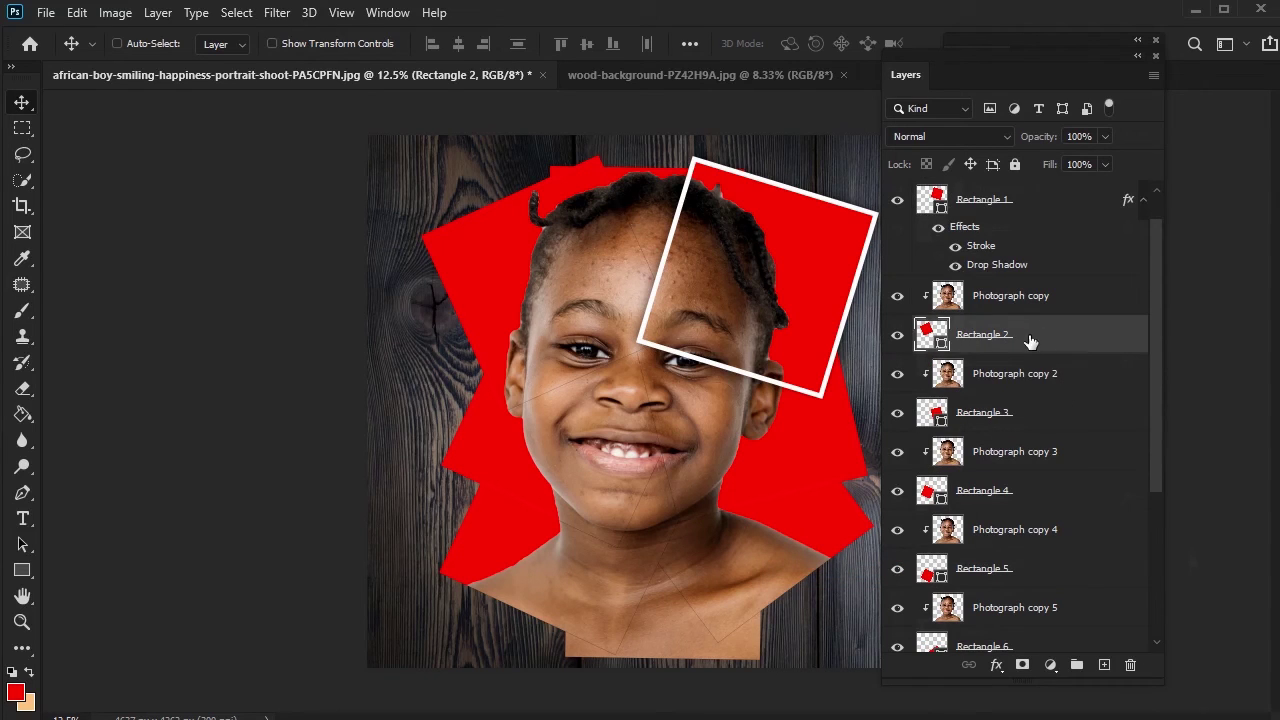
right_click(1030, 338)
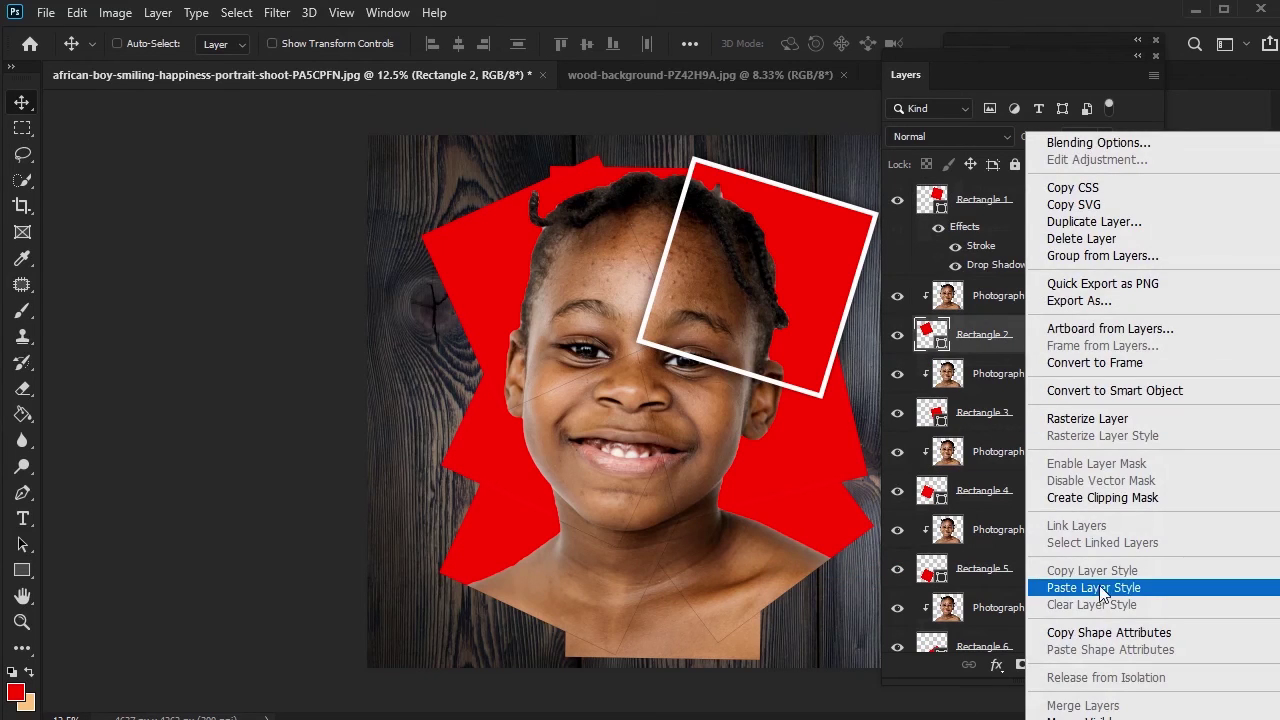
click(1147, 590)
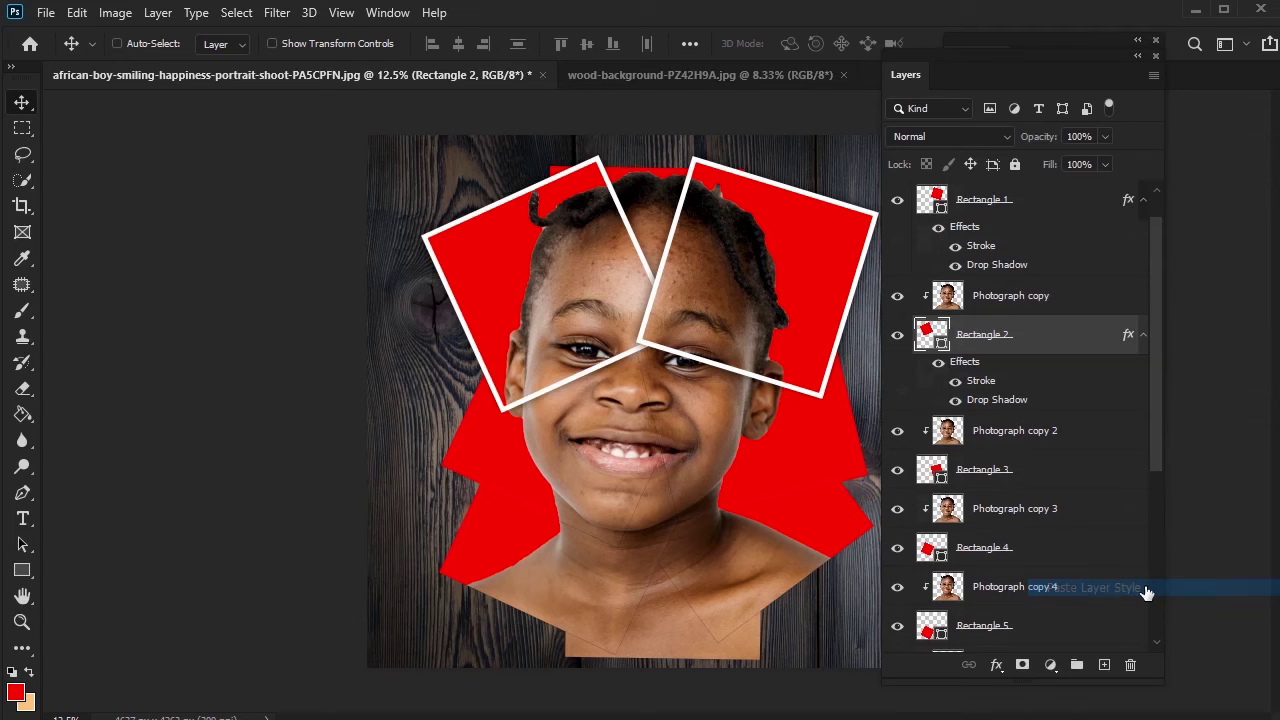
- Paste the same border and shadow style onto Rectangles 3, 4 and 5
scroll(1029, 320, down, 2)
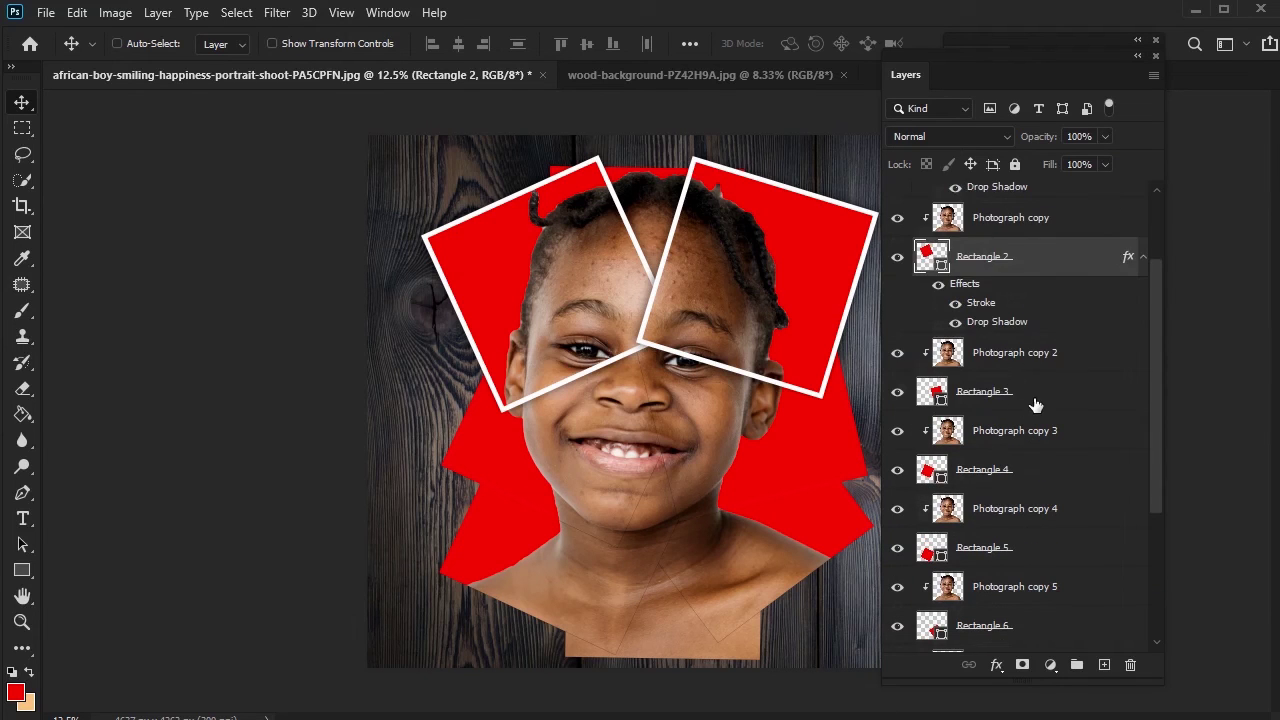
right_click(1034, 395)
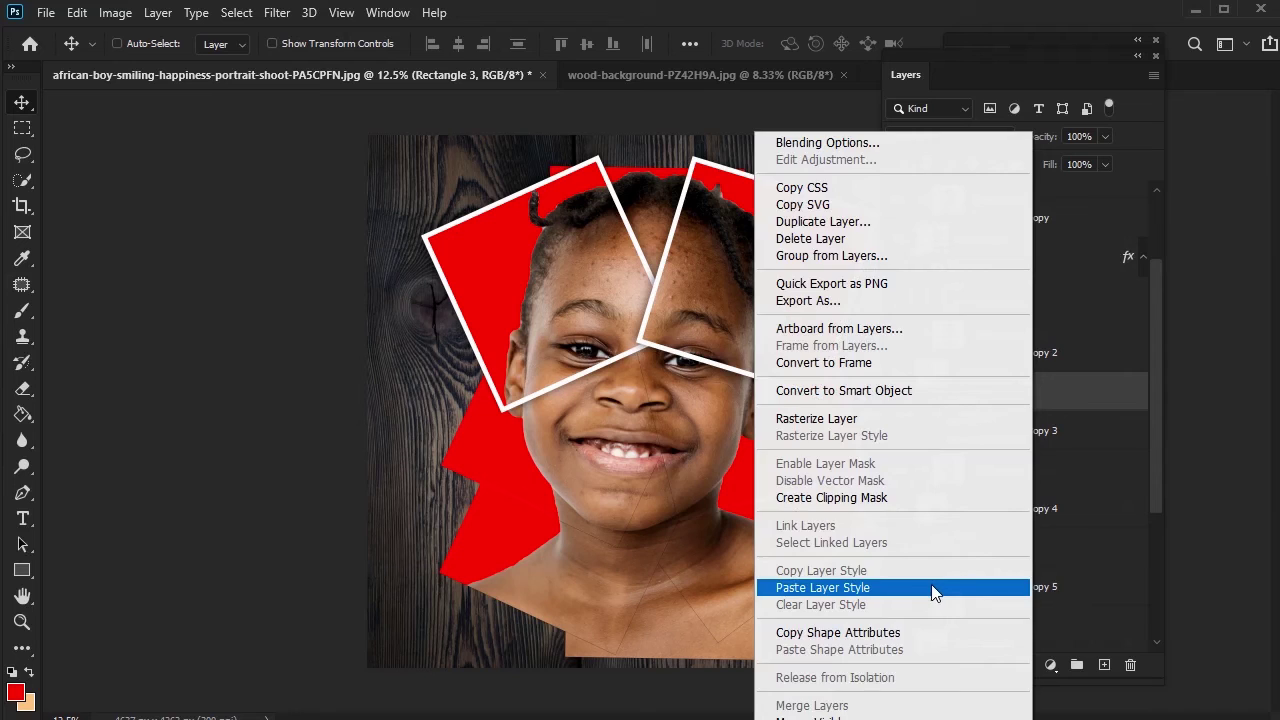
click(940, 587)
scroll(1050, 420, down, 3)
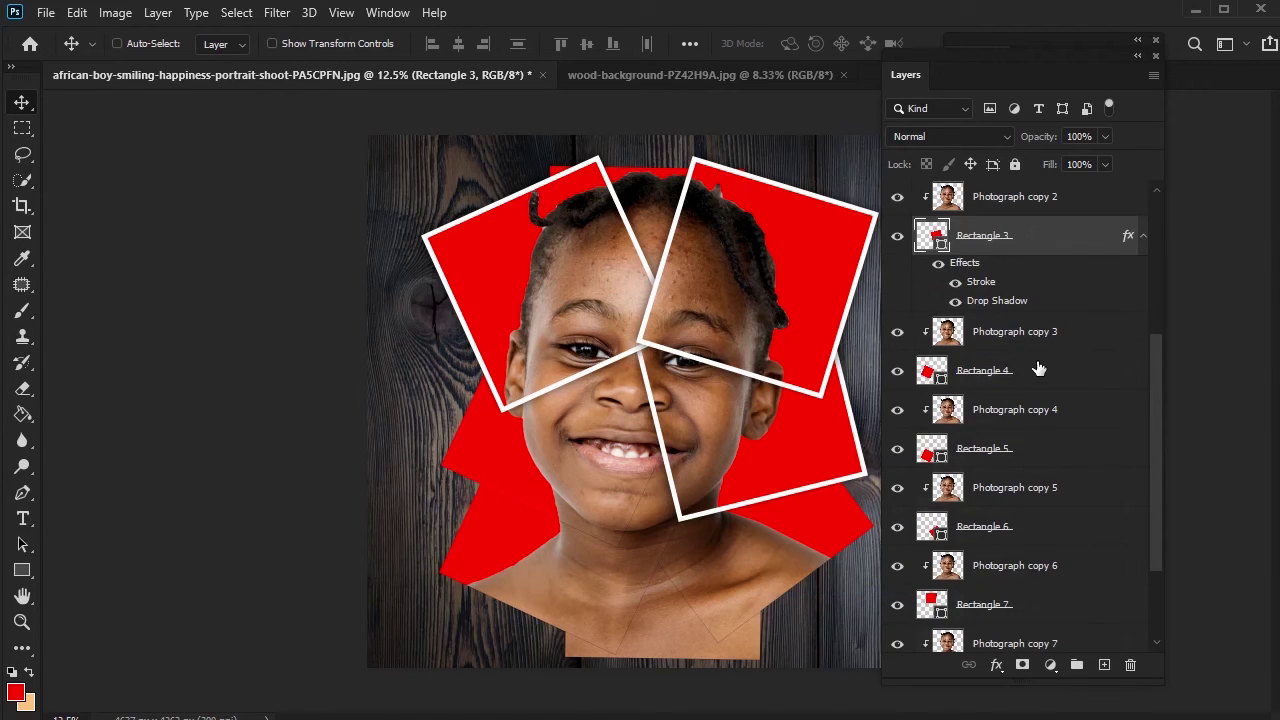
right_click(1039, 369)
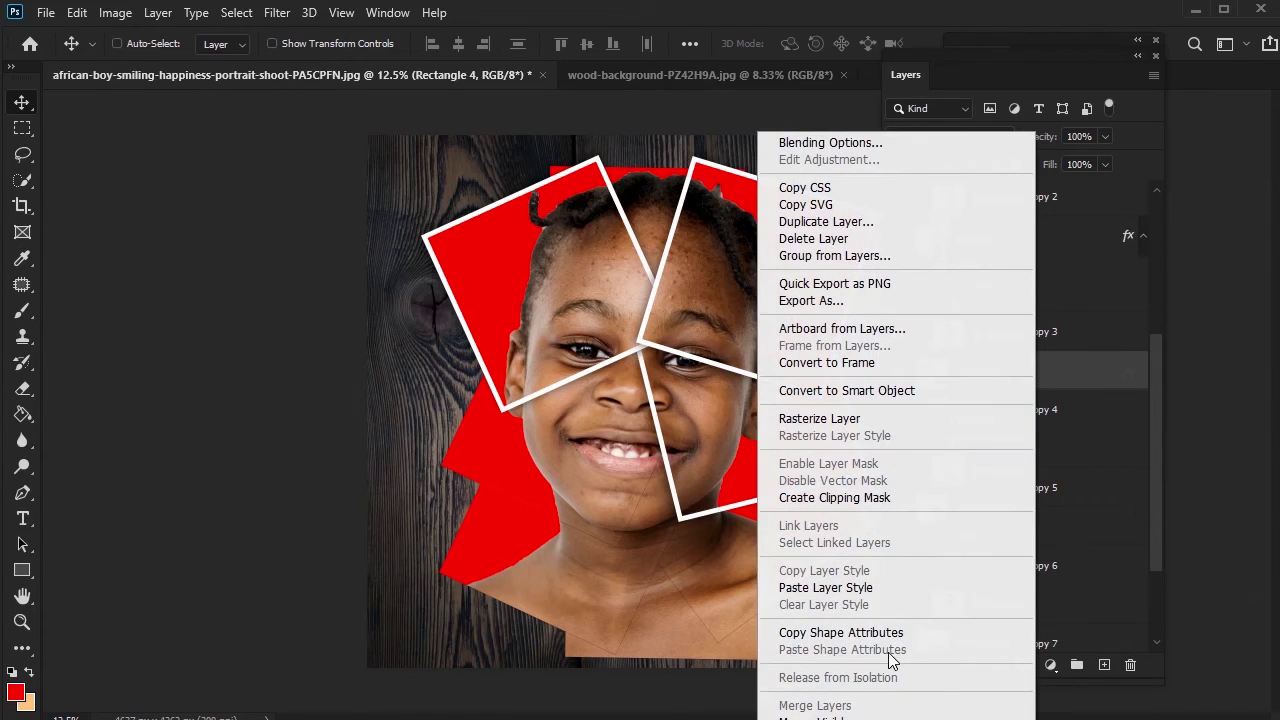
click(890, 588)
scroll(1040, 420, down, 2)
right_click(1040, 433)
right_click(1040, 433)
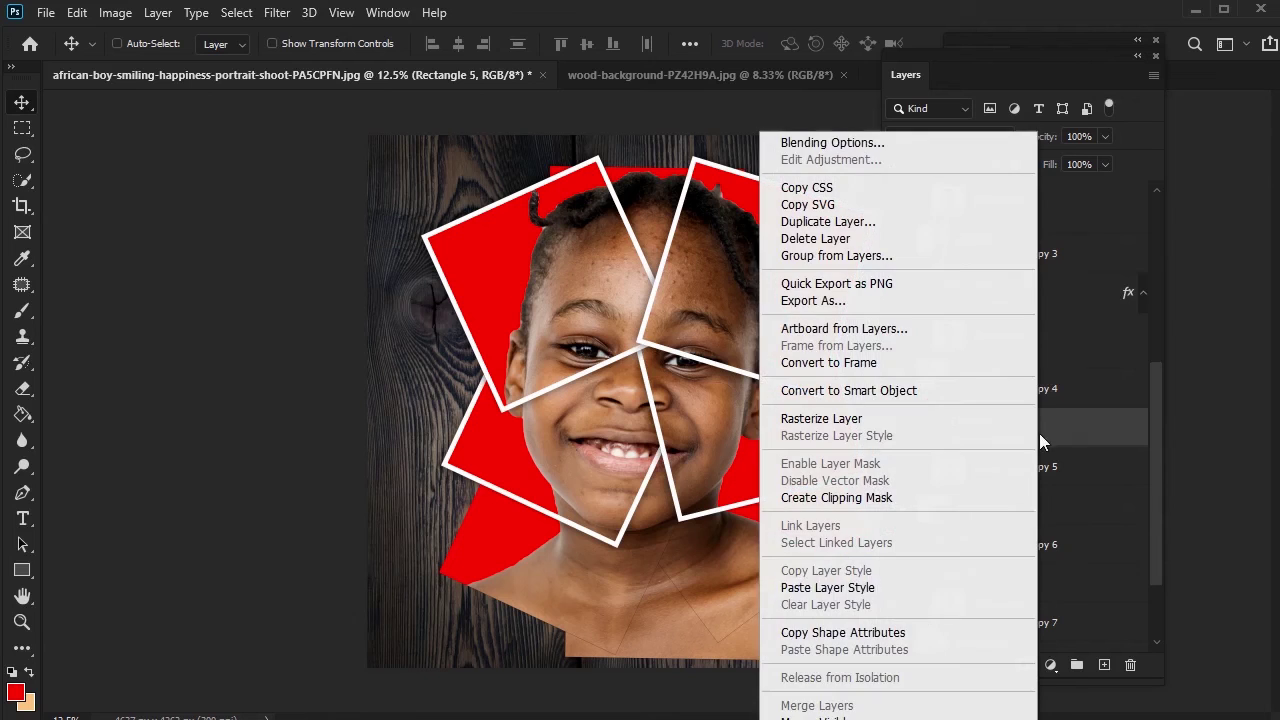
click(900, 591)
scroll(1110, 519, down, 2)
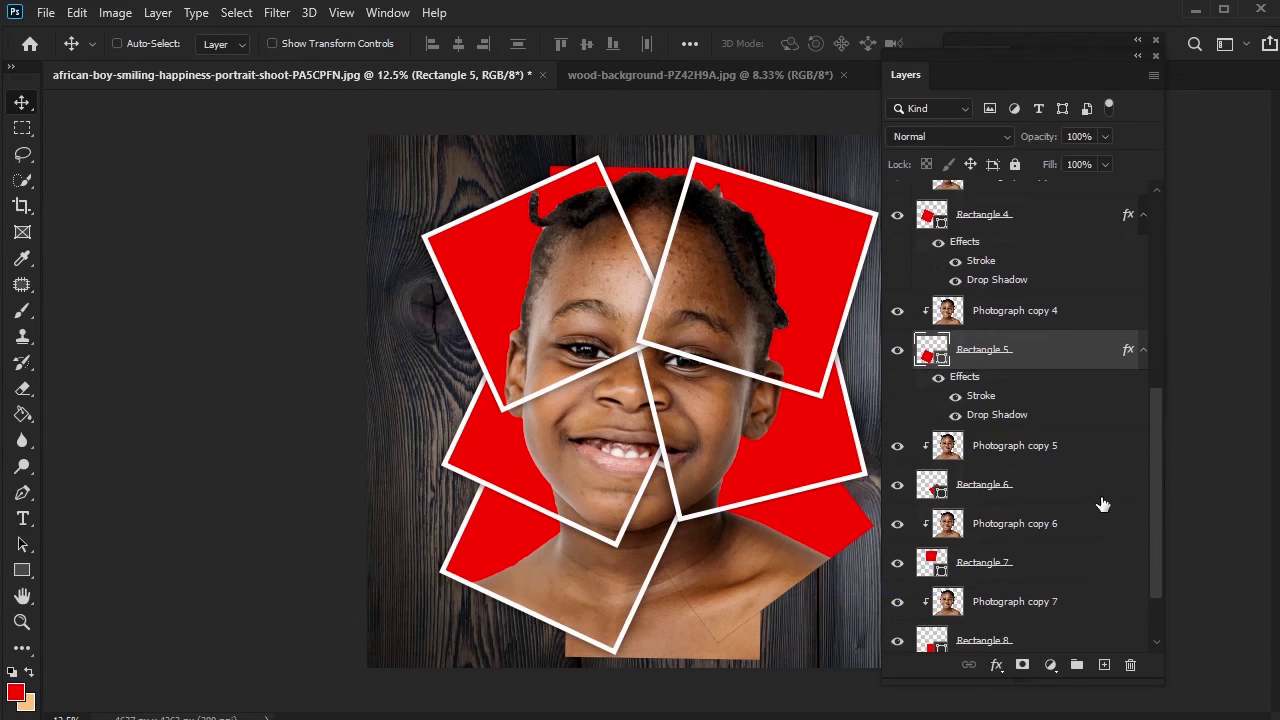
scroll(1073, 341, down, 3)
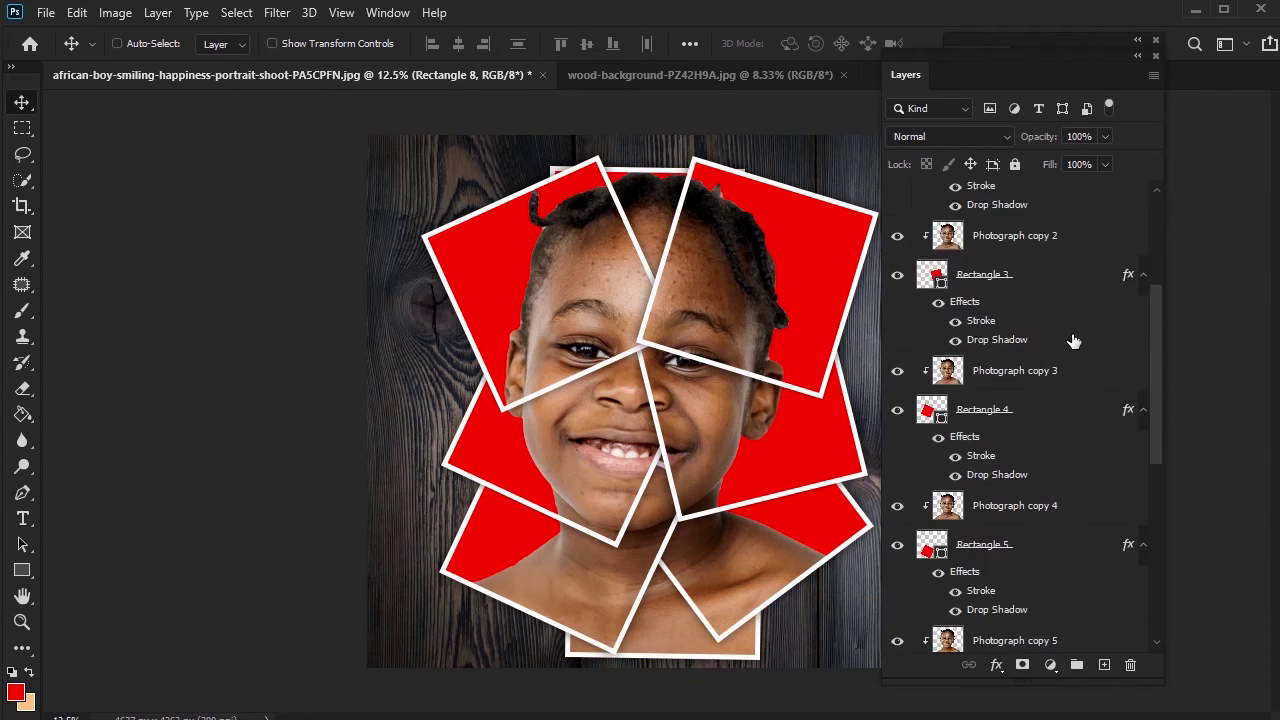
- Move the Rectangle 7 tile up to the top-centre of the portrait
scroll(1073, 341, down, 5)
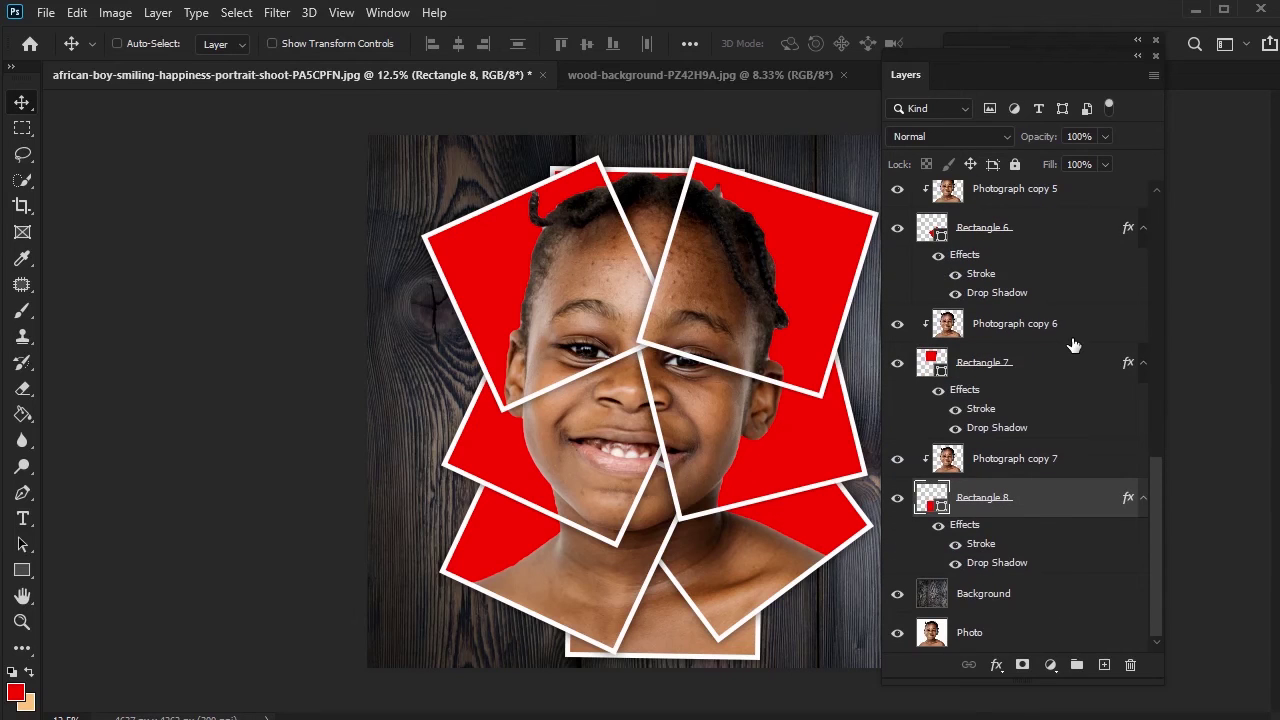
scroll(1073, 345, up, 1)
click(1046, 405)
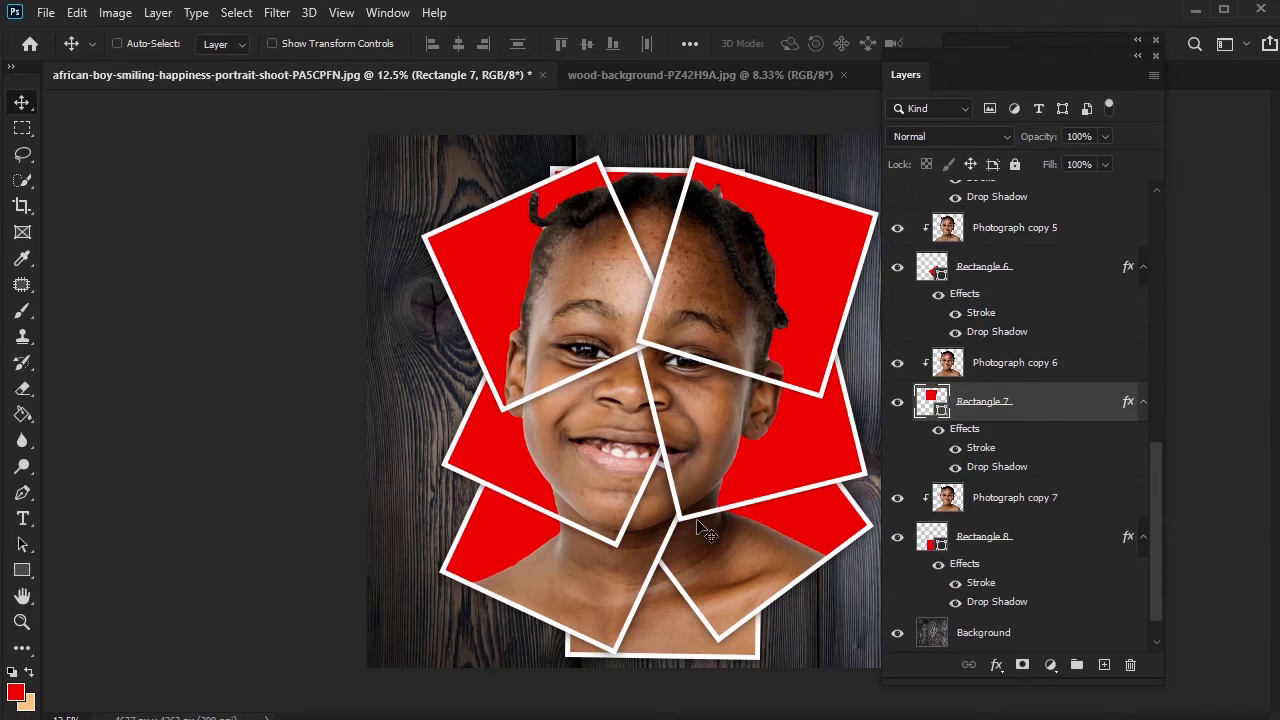
drag(705, 533, 733, 507)
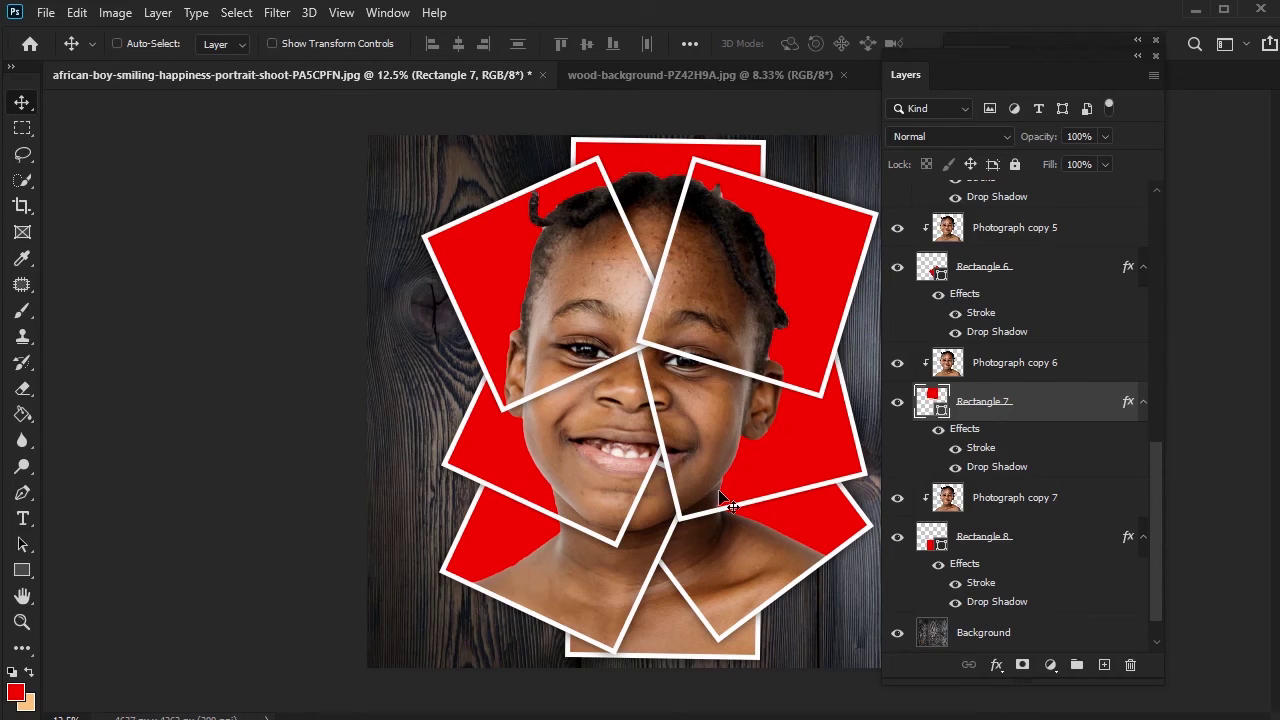
- Raise Rectangle 7 and Photograph copy 6 together to the top of the layer stack
shift+click(1032, 365)
scroll(1040, 400, up, 3)
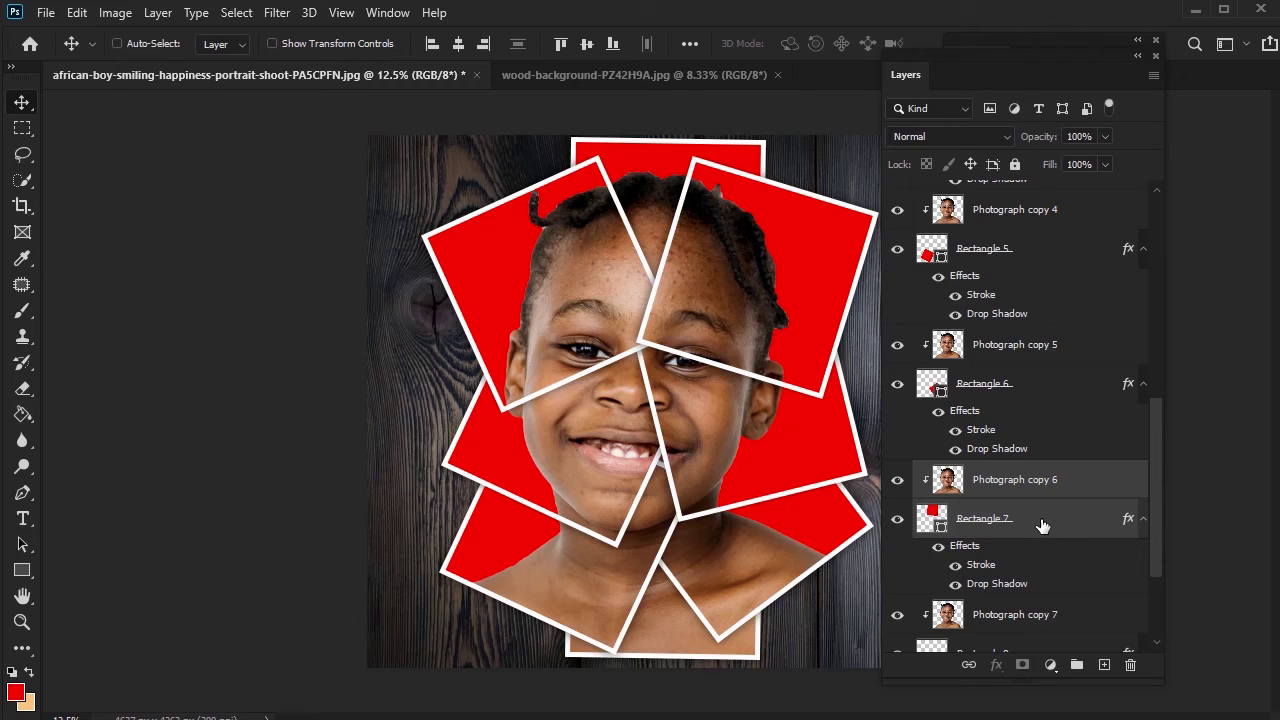
shift+click(960, 516)
drag(960, 516, 1006, 187)
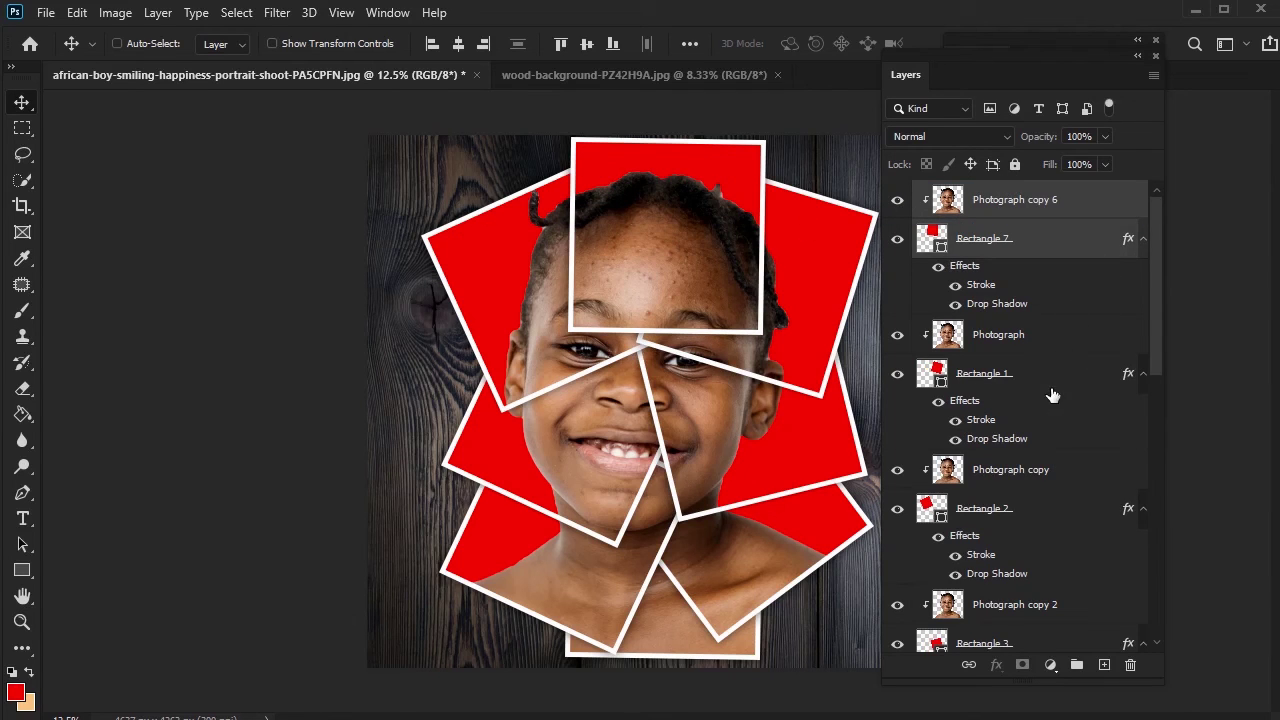
scroll(1054, 434, down, 5)
- Select all layers from Rectangle 8 up to the top and group them into Group 1
scroll(1054, 434, down, 5)
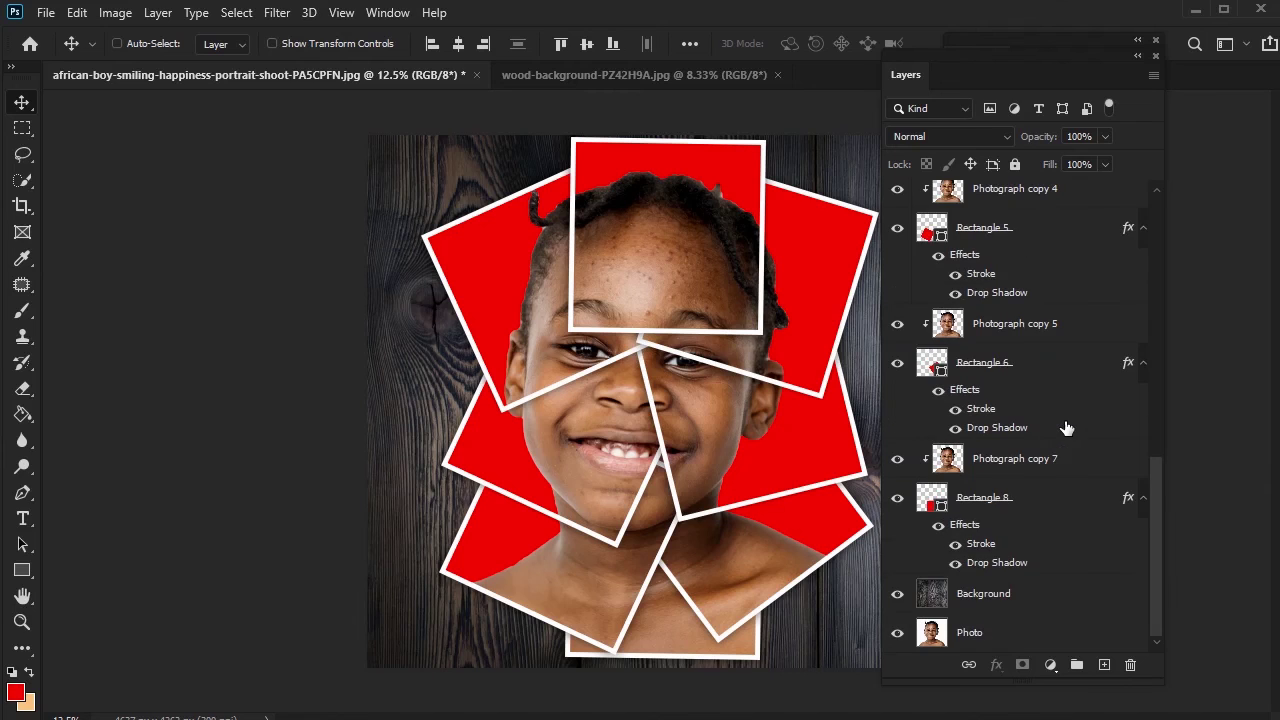
click(1046, 500)
scroll(1064, 446, up, 10)
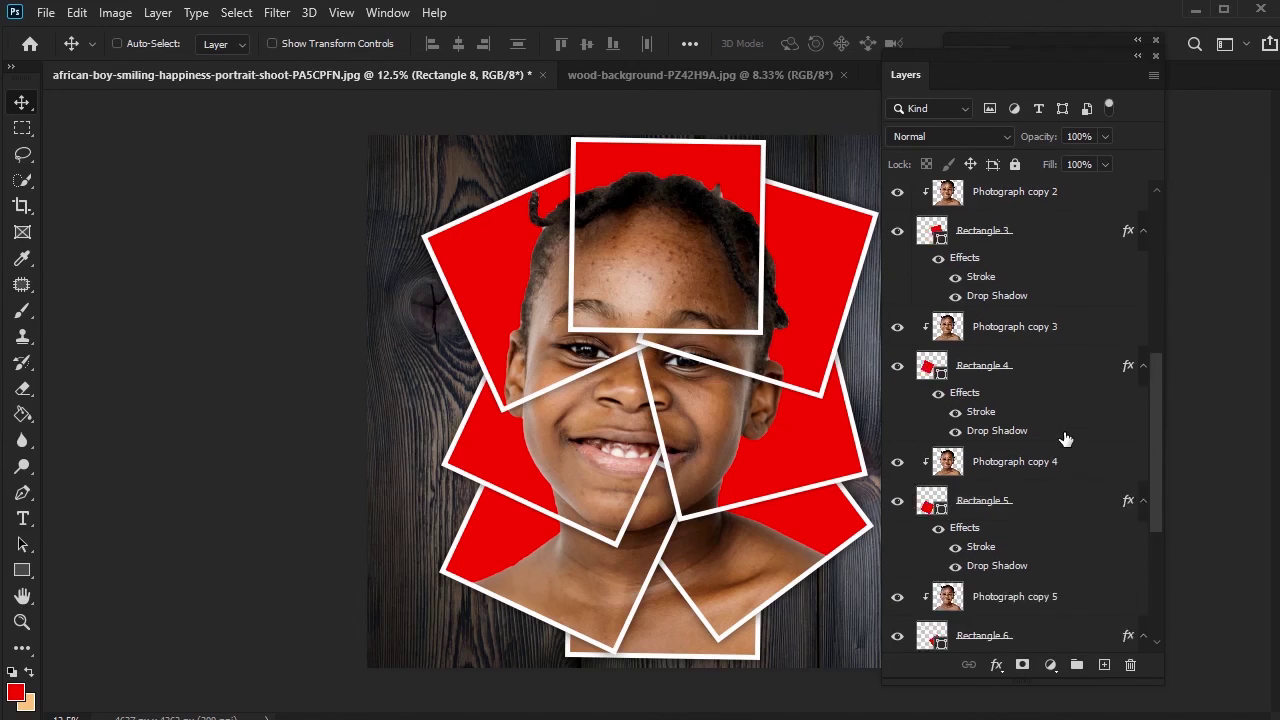
click(1057, 210)
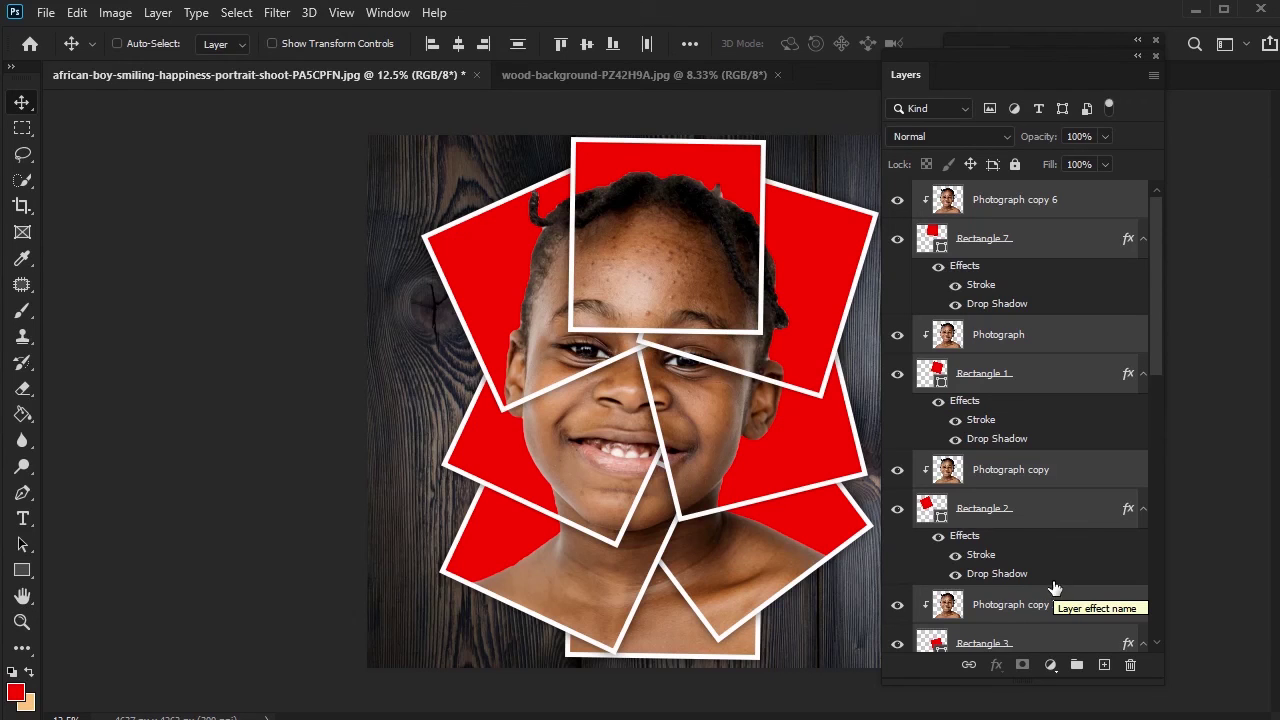
click(1078, 667)
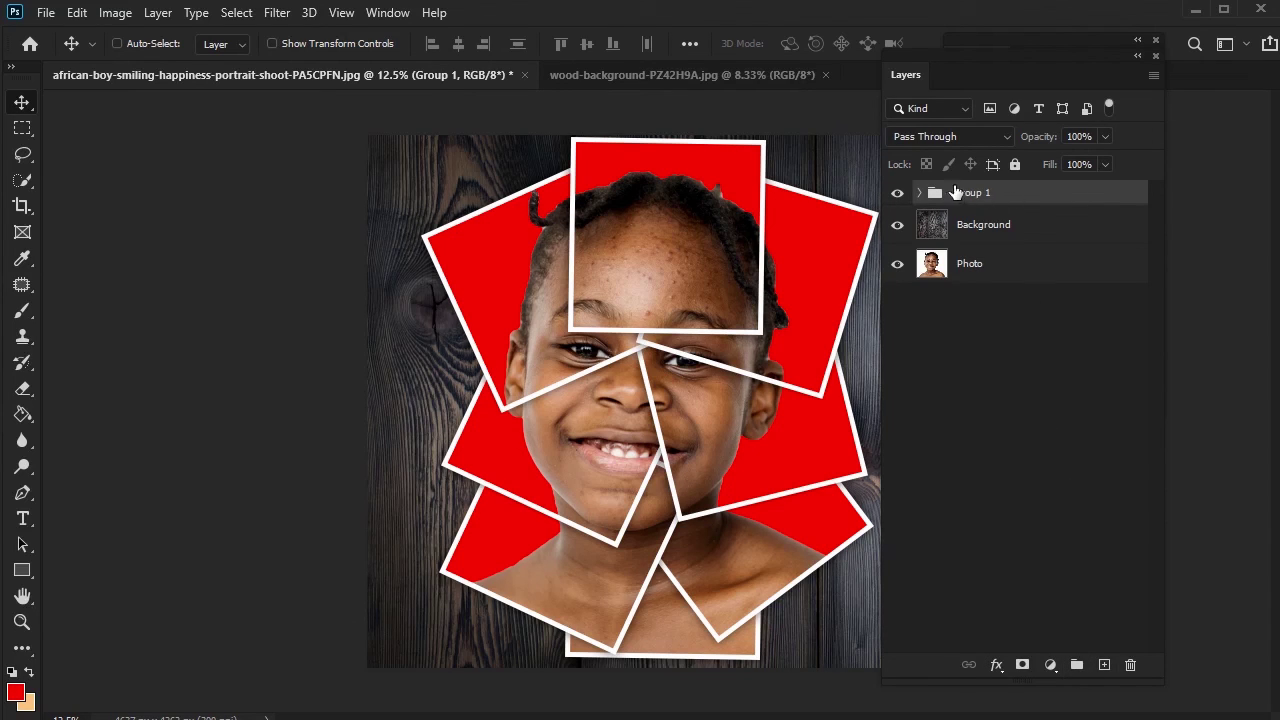
- Nudge the grouped collage, then move Photograph copy 6 and Rectangle 7 below Rectangle 6 in Group 1
mouse_move(652, 330)
mouse_down()
mouse_move(617, 322)
mouse_move(648, 333)
mouse_up()
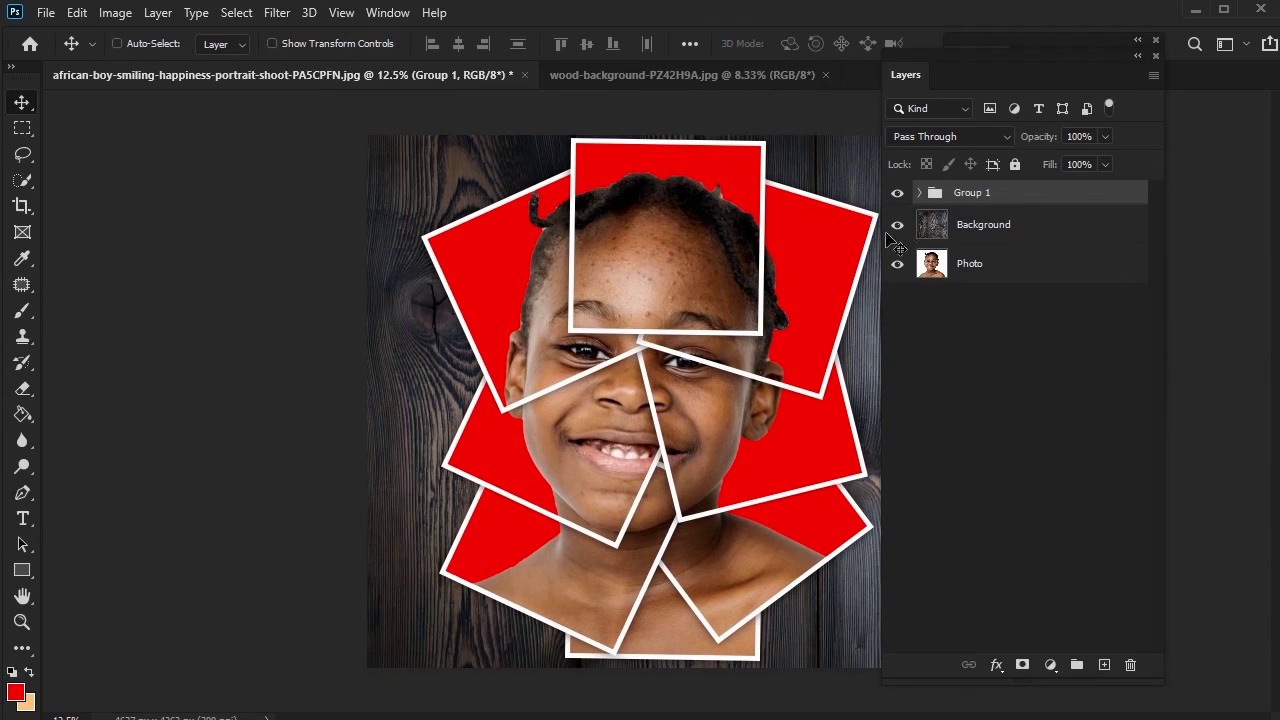
click(918, 193)
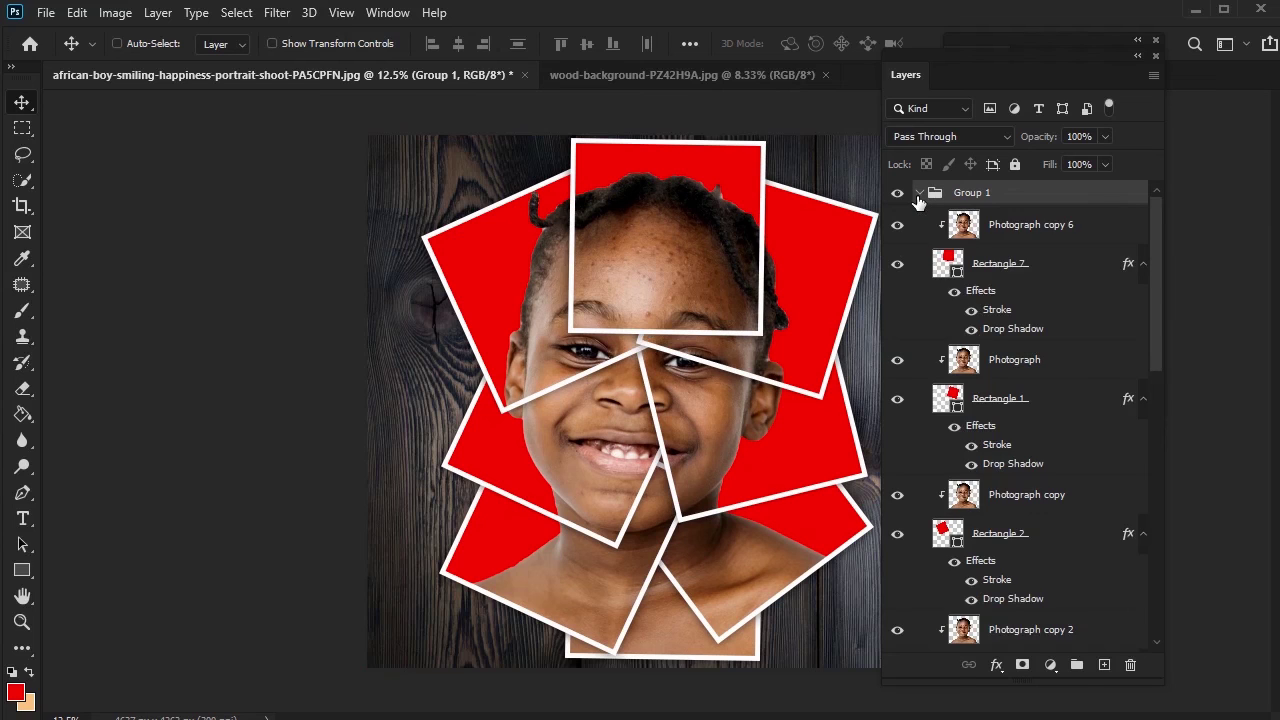
click(1030, 228)
shift+click(1040, 268)
drag(1048, 284, 1063, 443)
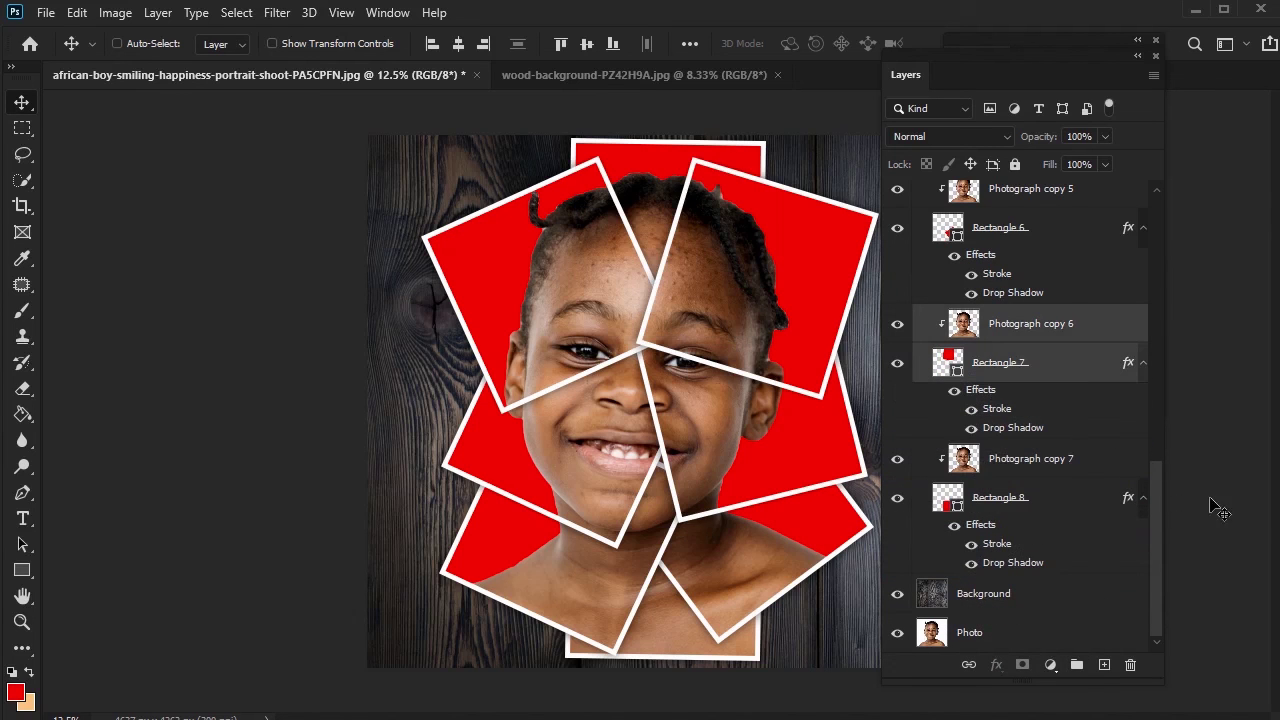